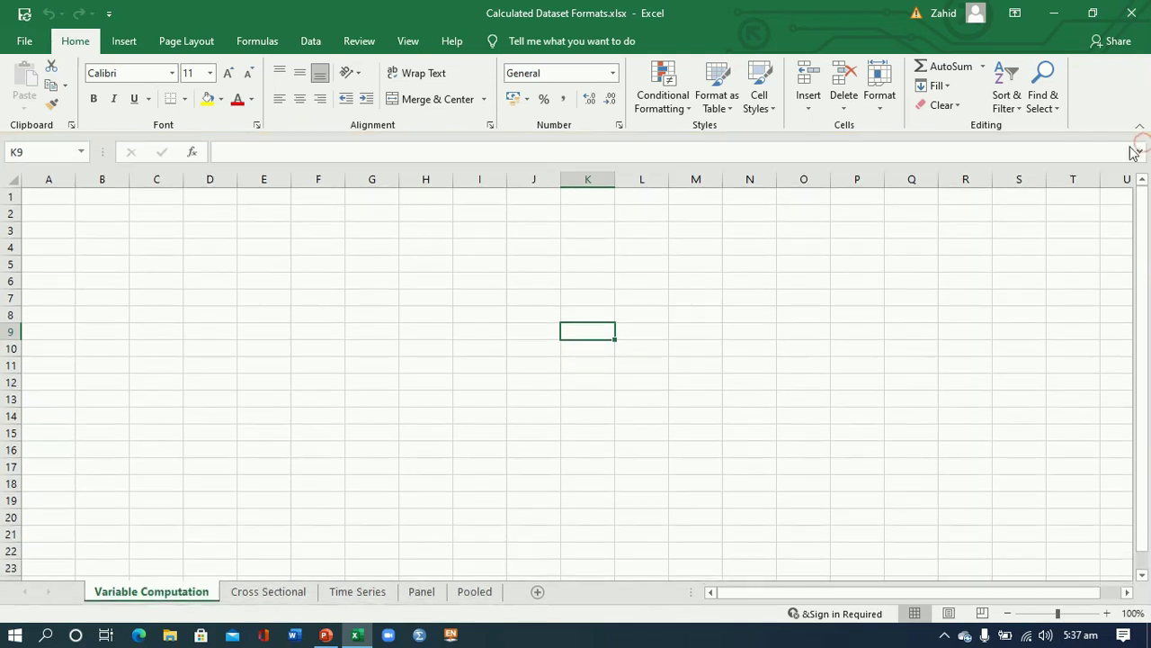
Step: Open the Cross Sectional sheet and inspect the list of banks and the ROA formula for National Bank
{"action": "left_click", "coordinate": [280, 594]}
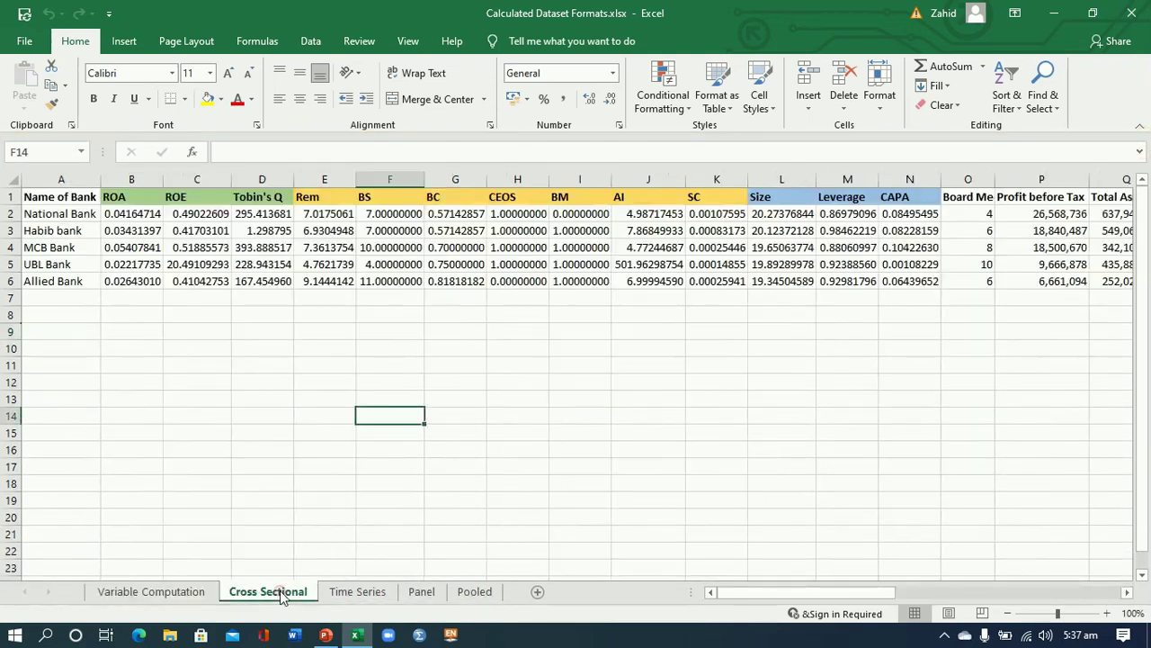
{"action": "left_click", "coordinate": [64, 198]}
{"action": "left_click_drag", "start_coordinate": [65, 198], "coordinate": [57, 278]}
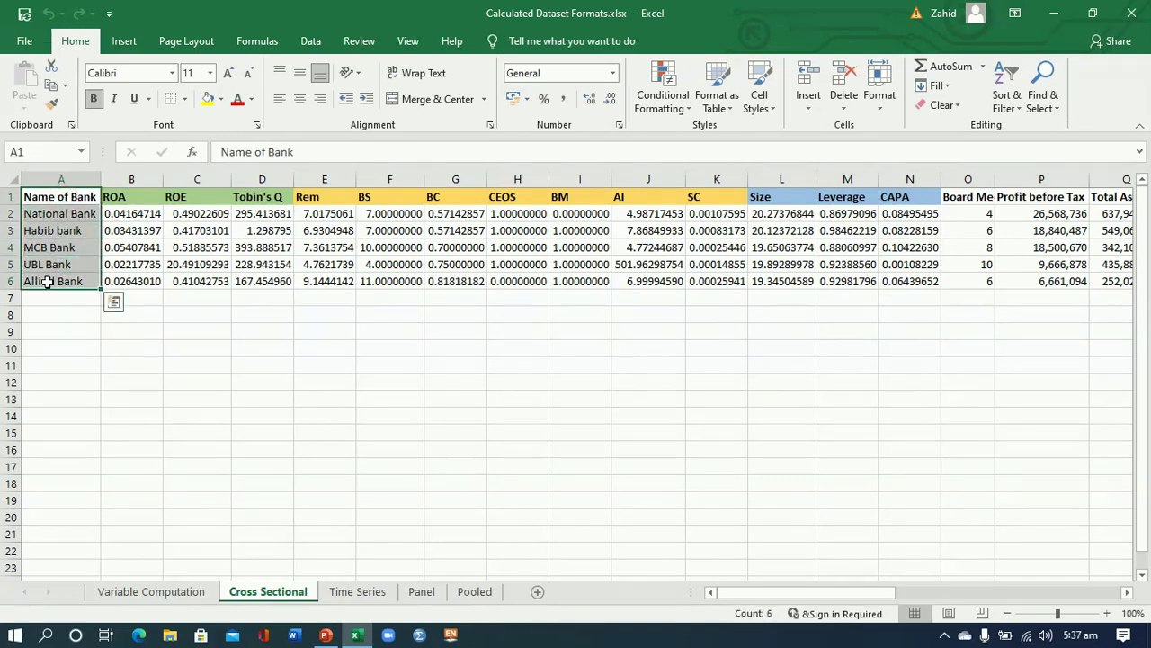
{"action": "double_click", "coordinate": [135, 214]}
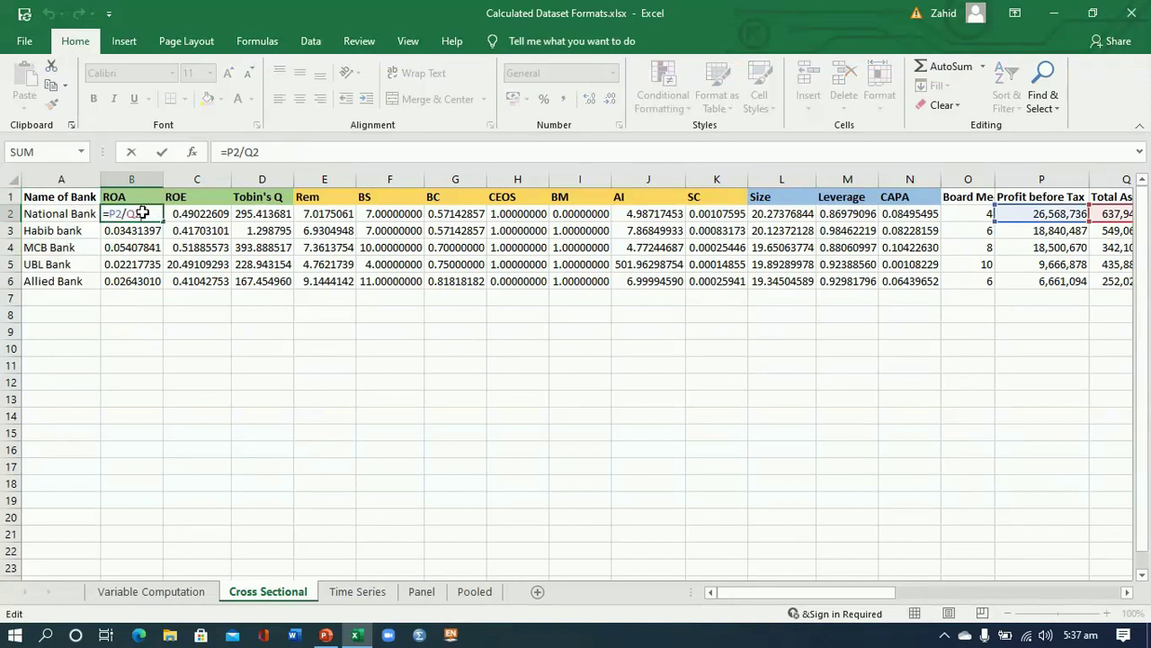
{"action": "left_click", "coordinate": [142, 280]}
Step: Review the variable headers in row 1 from ROA across to the control variables and back to ROA
{"action": "left_click", "coordinate": [148, 204]}
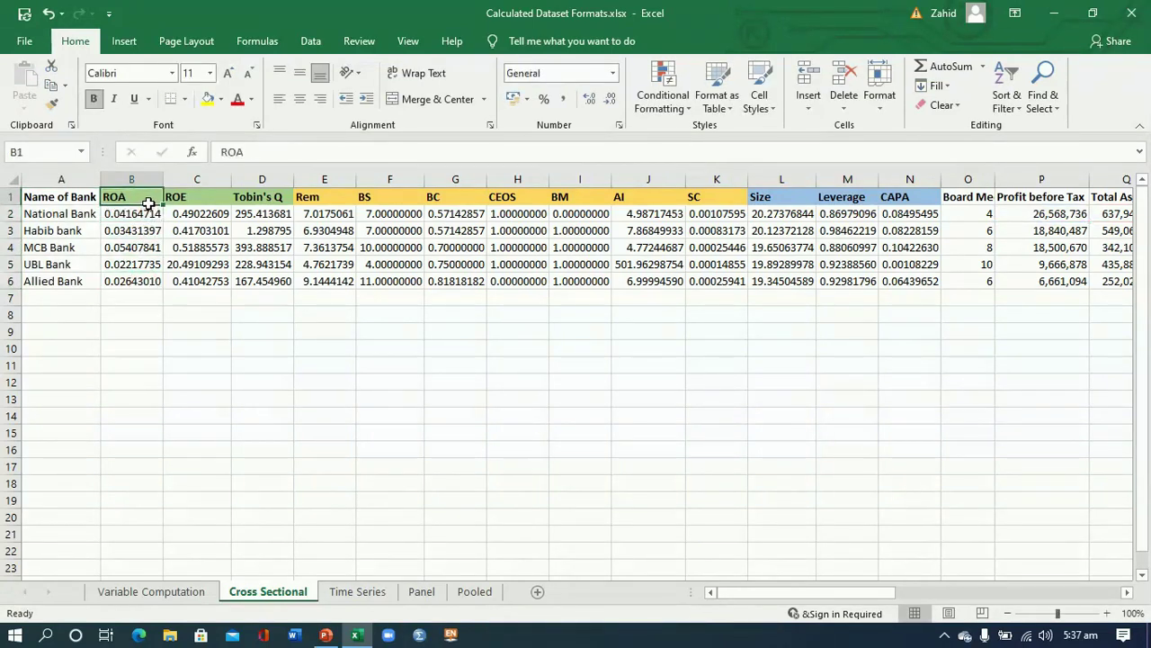
{"action": "key", "text": "Right"}
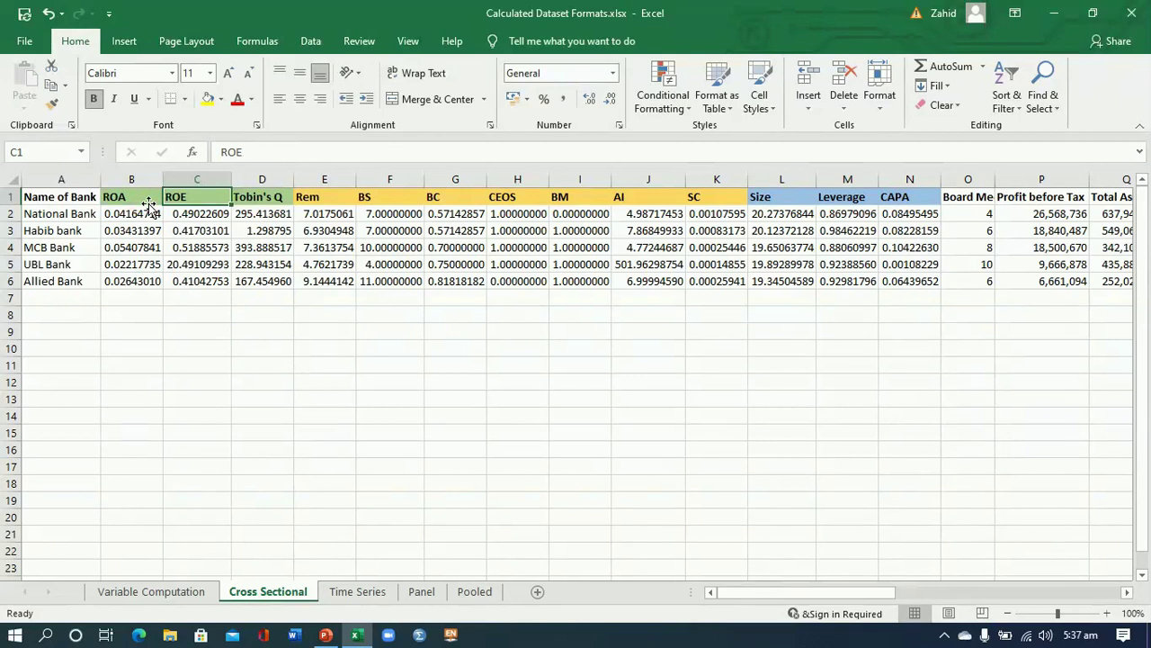
{"action": "key", "text": "Right"}
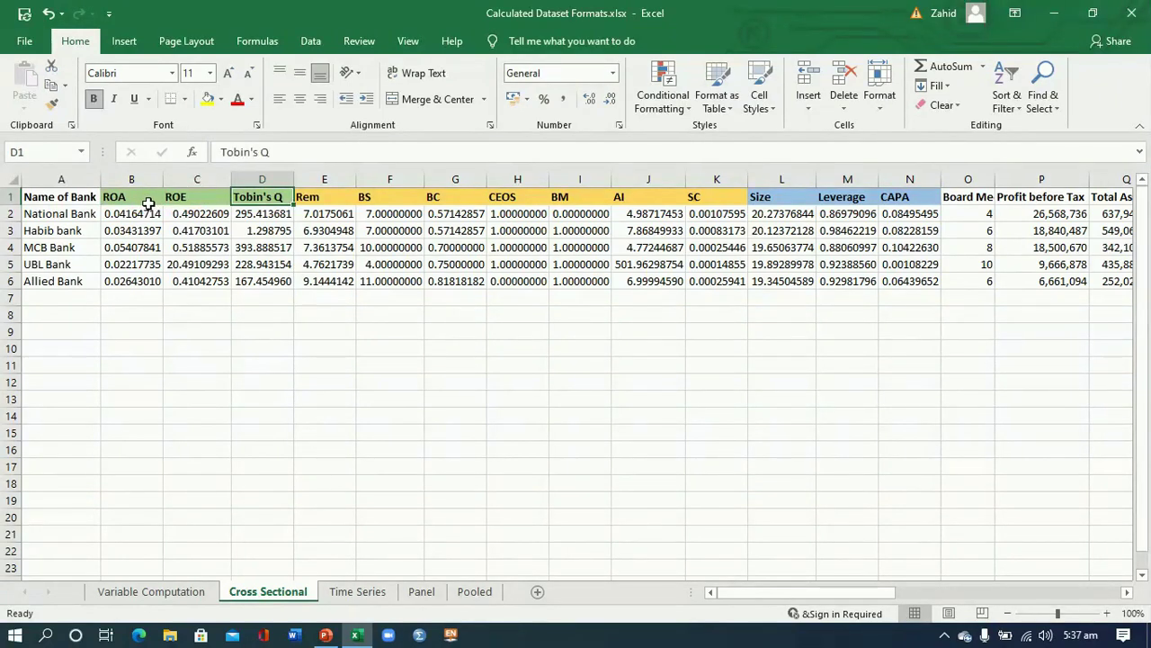
{"action": "key", "text": "Right"}
{"action": "key", "text": "Right"}
{"action": "key", "text": "Right"}
{"action": "key", "text": "Right"}
{"action": "key", "text": "Right"}
{"action": "key", "text": "Right"}
{"action": "key", "text": "Right"}
{"action": "key", "text": "Right"}
{"action": "key", "text": "Right"}
{"action": "key", "text": "Right"}
{"action": "key", "text": "Right"}
{"action": "key", "text": "Left"}
{"action": "key", "text": "Left"}
{"action": "key", "text": "Left"}
{"action": "key", "text": "Left"}
{"action": "key", "text": "Left"}
{"action": "key", "text": "Left"}
{"action": "key", "text": "Left"}
{"action": "key", "text": "Left"}
{"action": "key", "text": "Left"}
{"action": "key", "text": "Left"}
{"action": "key", "text": "Left"}
{"action": "key", "text": "Left"}
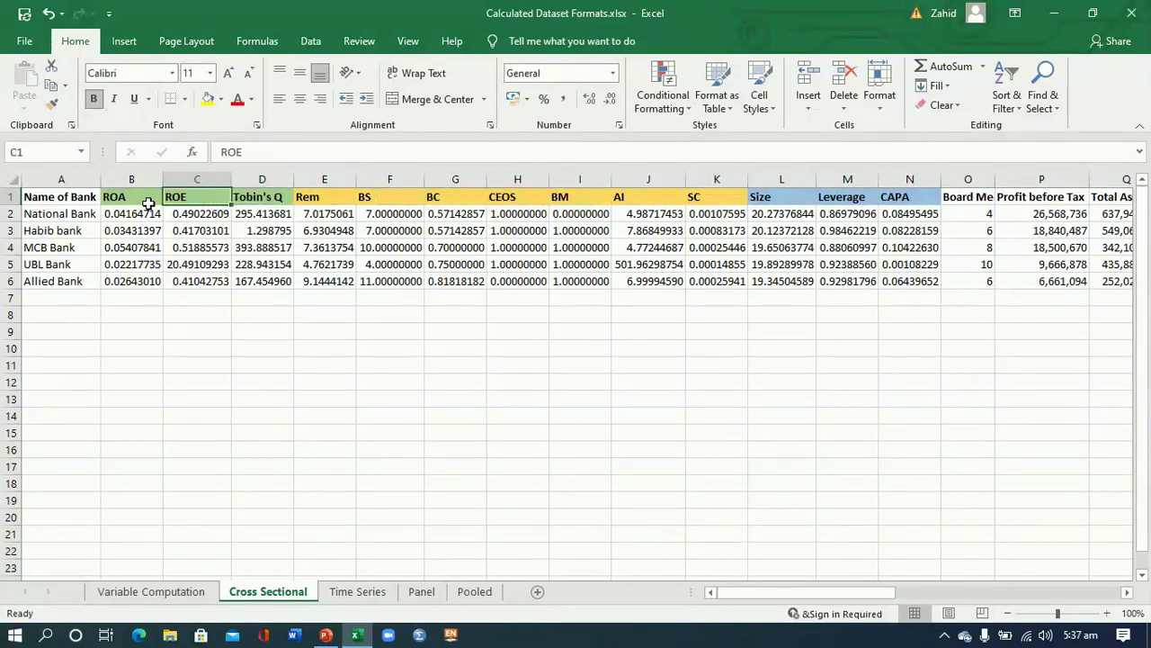
{"action": "key", "text": "Left"}
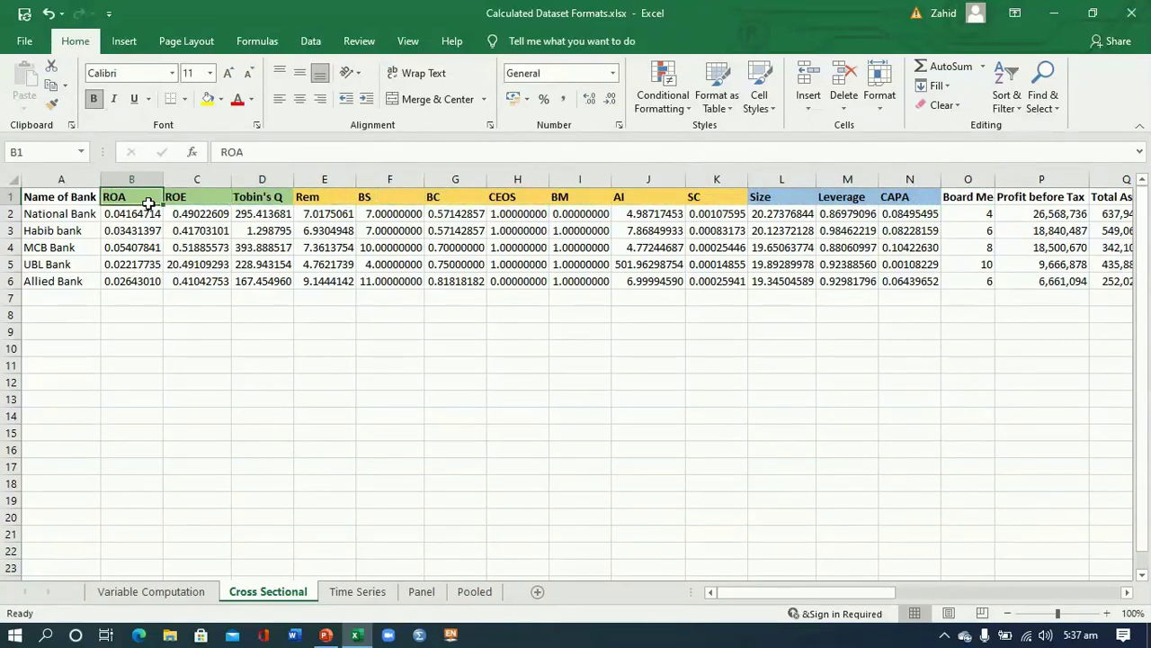
Step: Insert a blank column between Name of Bank and ROA and head it "Firmid"
{"action": "left_click", "coordinate": [99, 176]}
{"action": "left_click", "coordinate": [111, 174]}
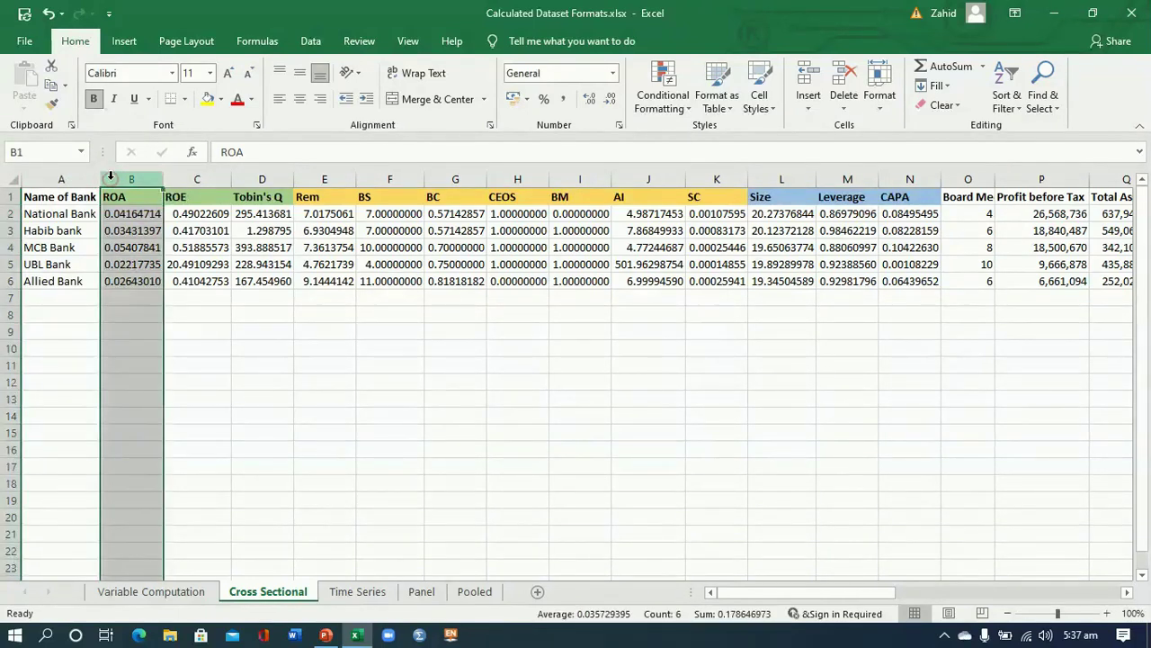
{"action": "right_click", "coordinate": [111, 176]}
{"action": "left_click", "coordinate": [153, 298]}
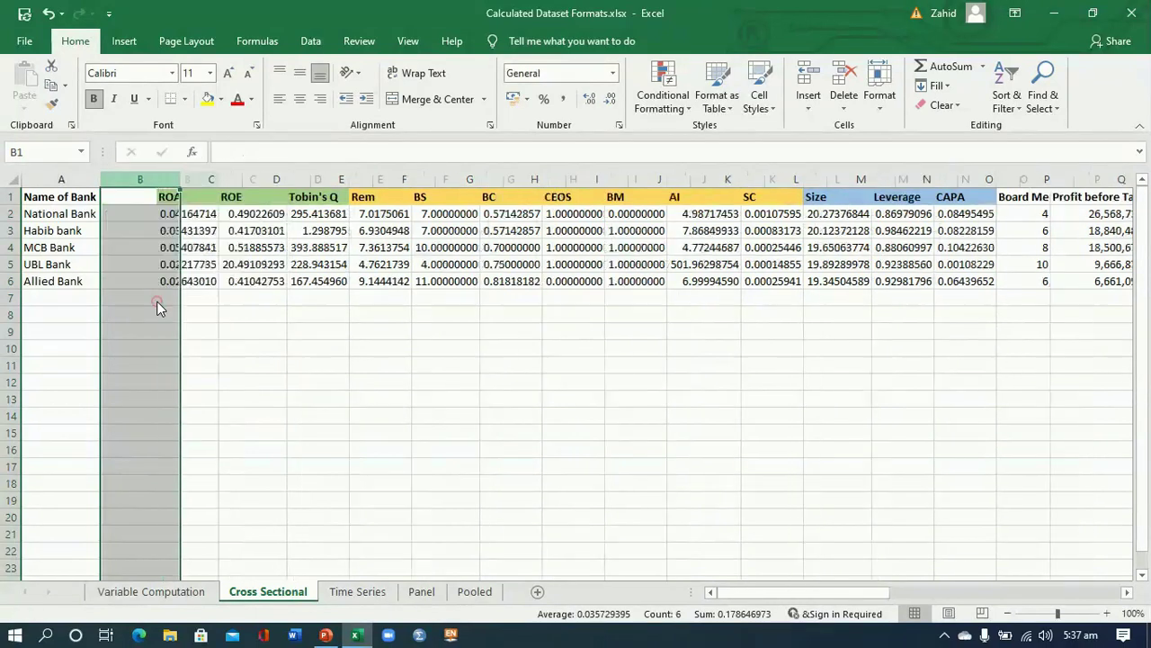
{"action": "left_click", "coordinate": [124, 195]}
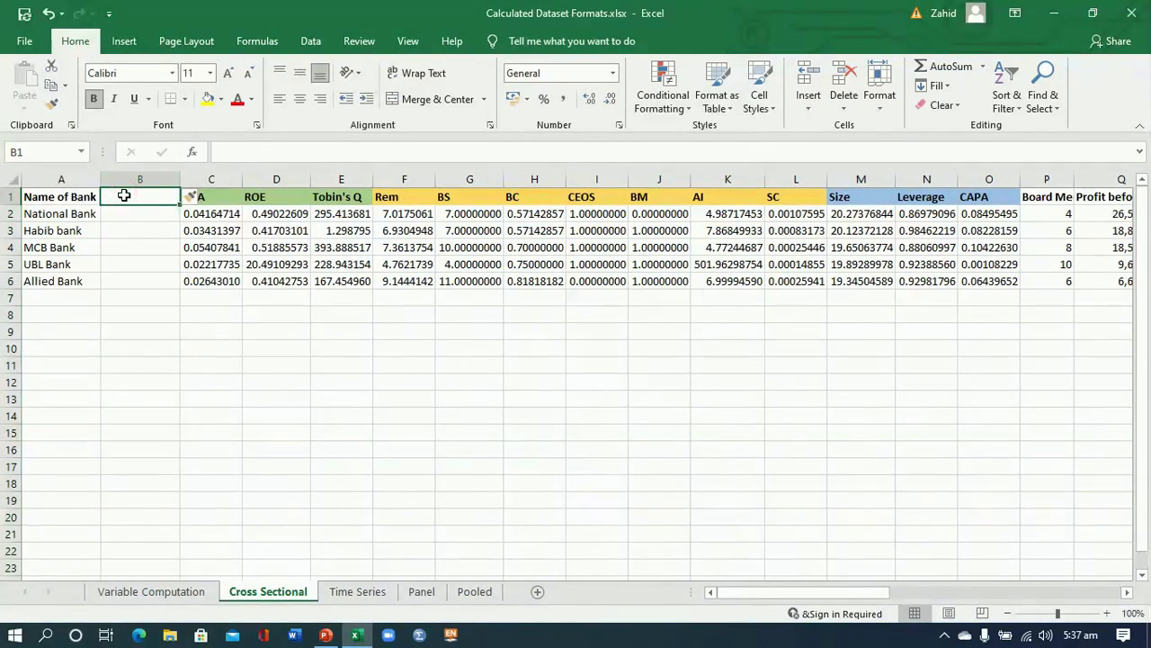
{"action": "type", "text": "Firmid"}
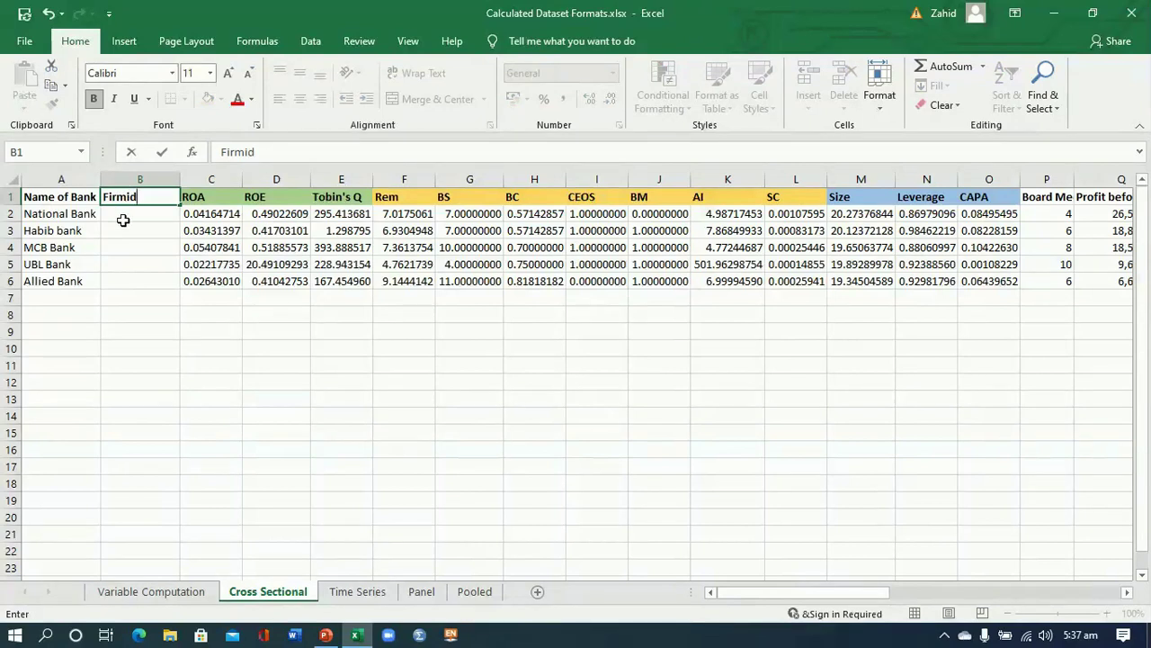
Step: Number the five banks 1 to 5 in the Firmid column, from National Bank down to Allied Bank
{"action": "left_click", "coordinate": [124, 220]}
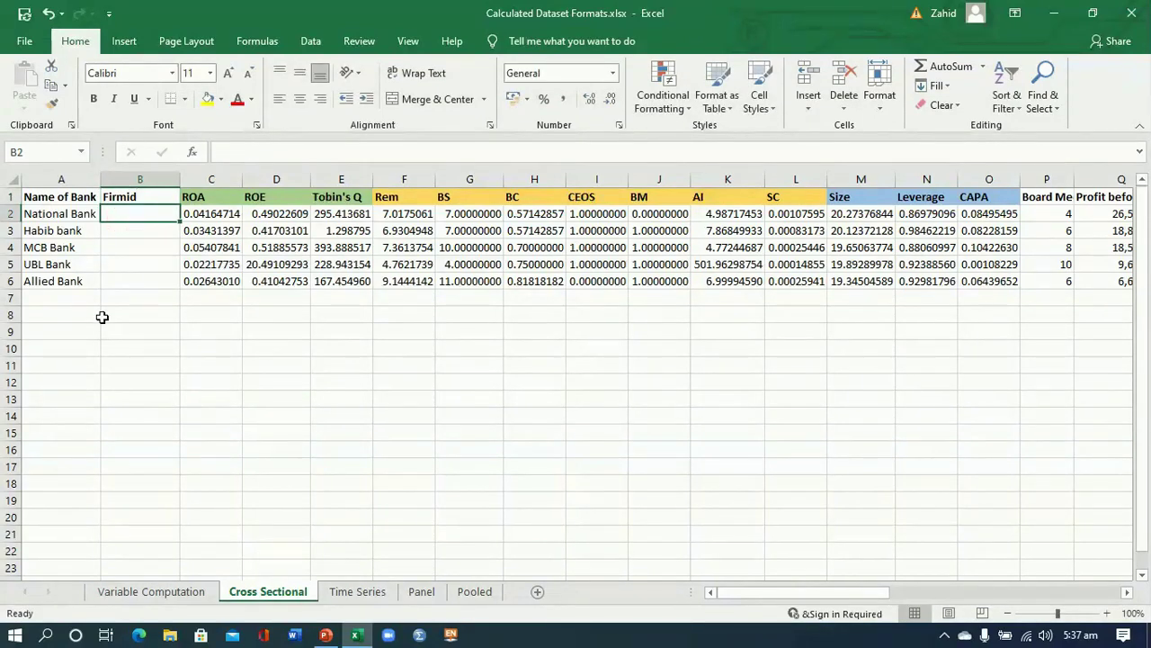
{"action": "type", "text": "1"}
{"action": "key", "text": "Return"}
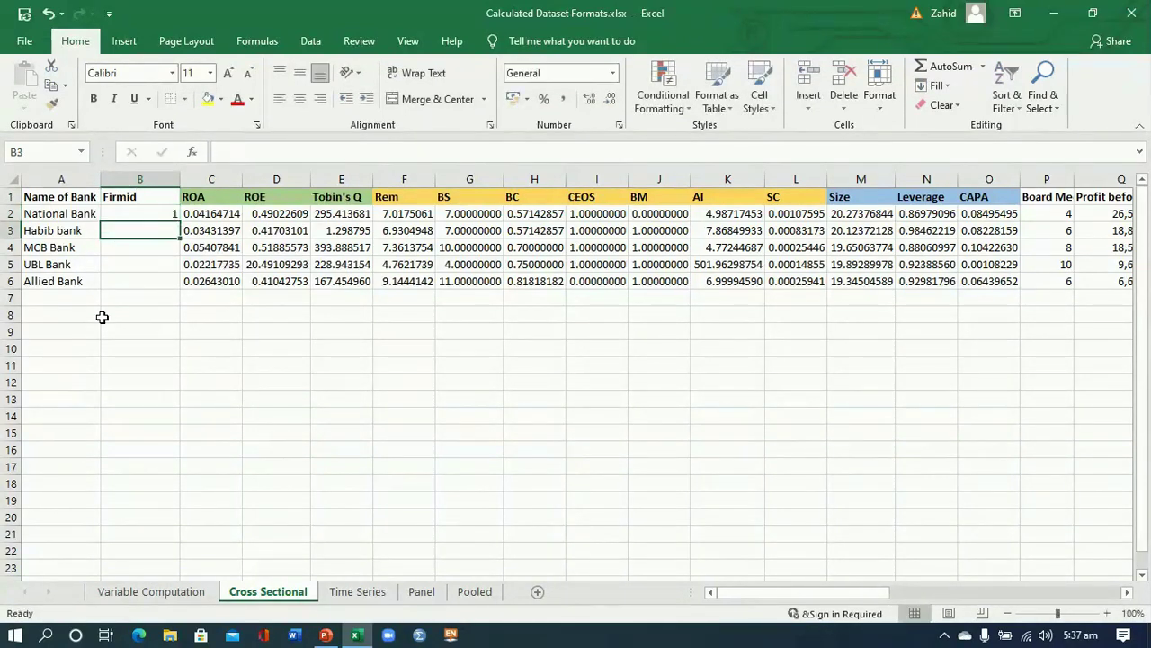
{"action": "type", "text": "2"}
{"action": "key", "text": "Return"}
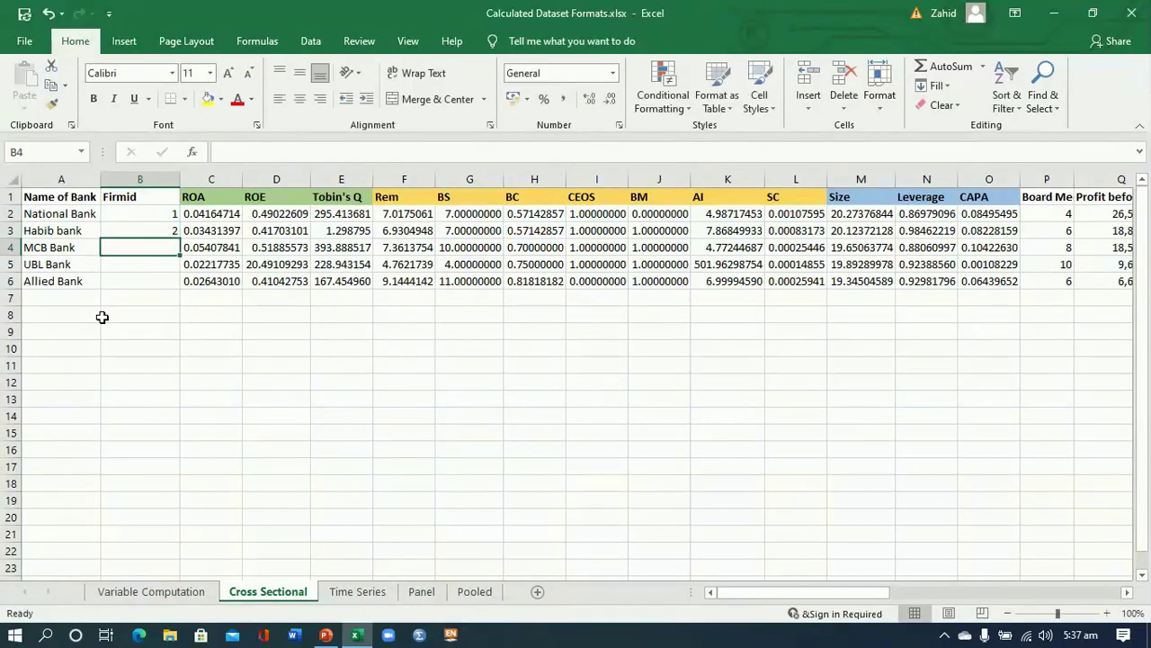
{"action": "type", "text": "3"}
{"action": "key", "text": "Return"}
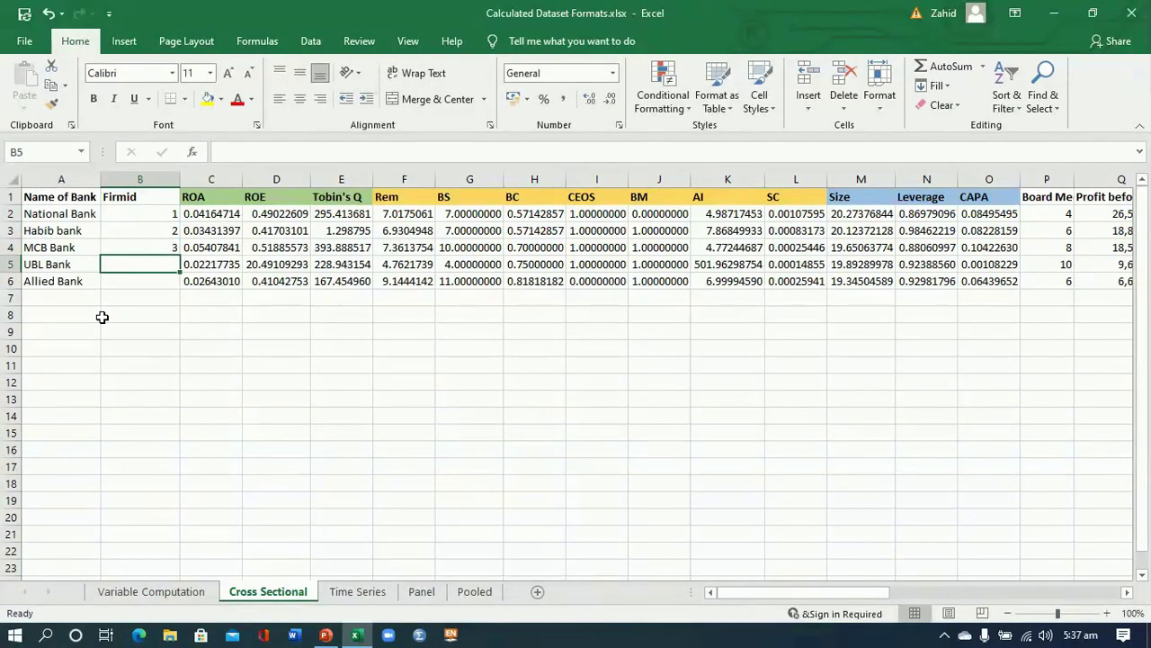
{"action": "type", "text": "4"}
{"action": "key", "text": "Return"}
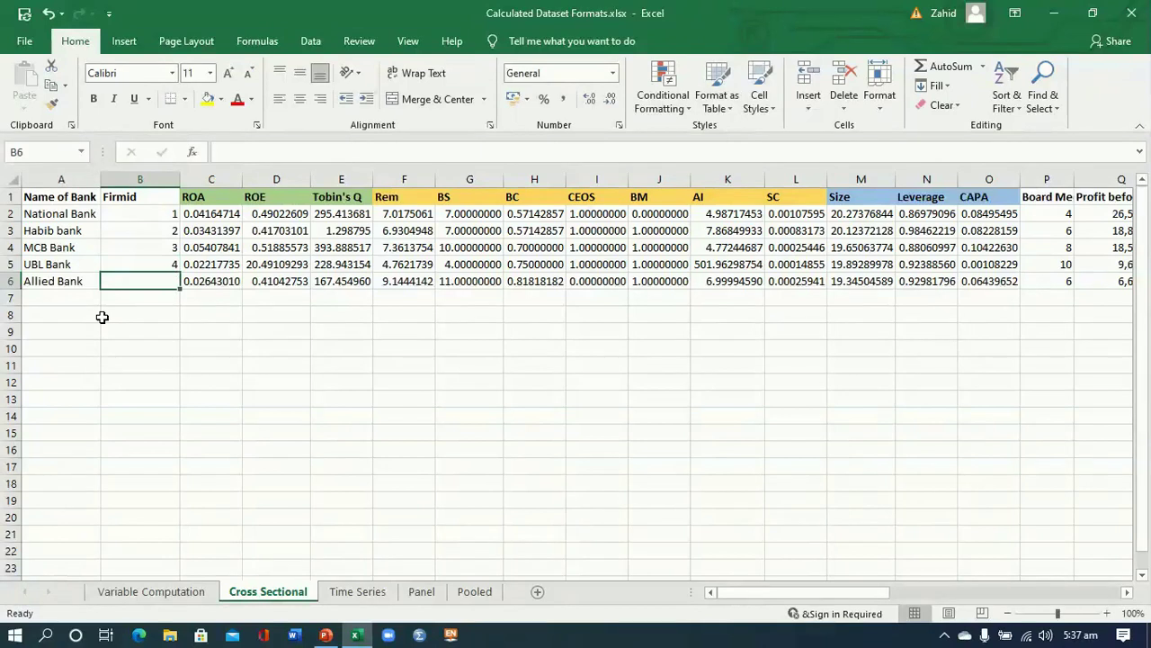
{"action": "type", "text": "5"}
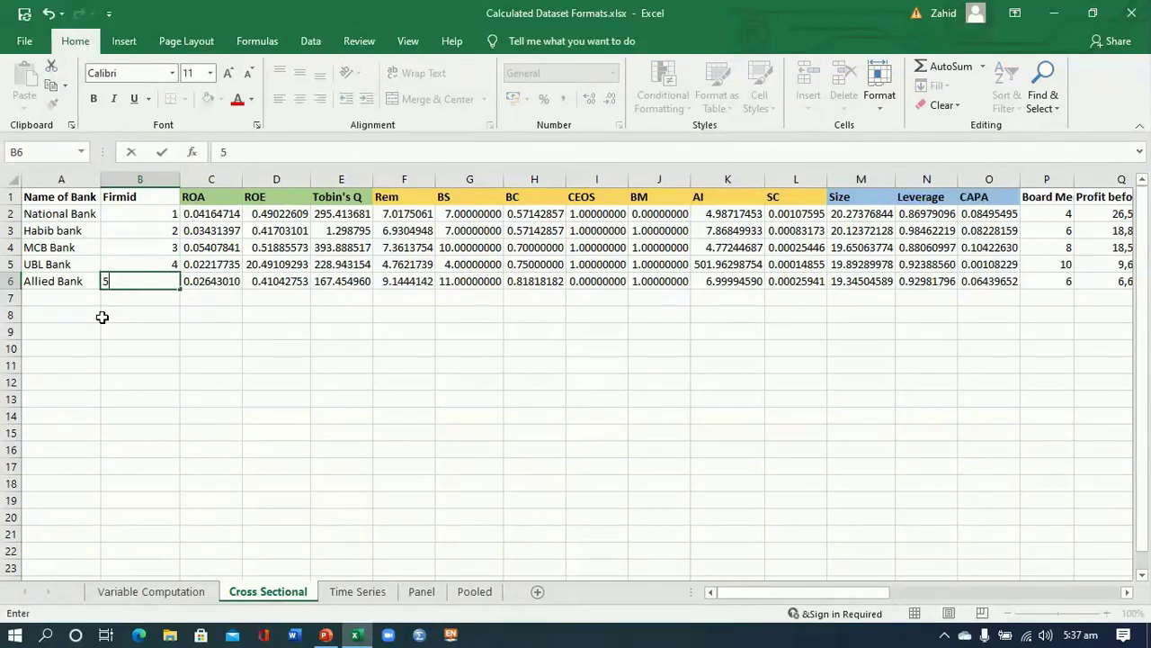
{"action": "key", "text": "Return"}
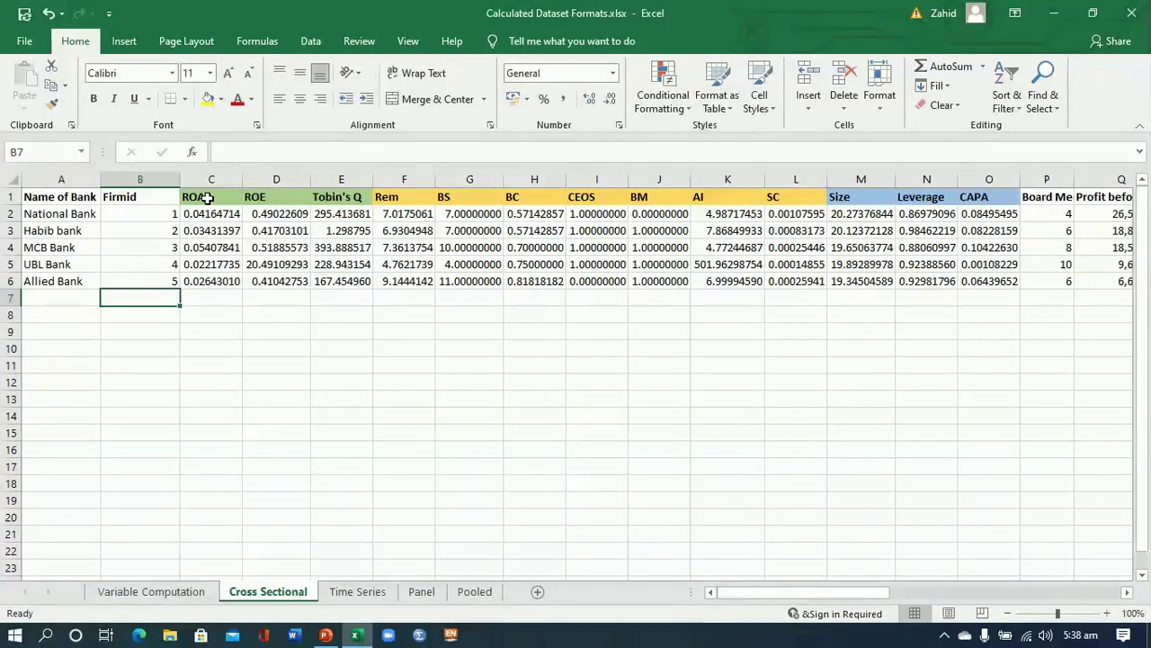
Step: Examine the ROA, ROE and Tobin's Q headers and the values beneath them for the five banks
{"action": "left_click", "coordinate": [200, 198]}
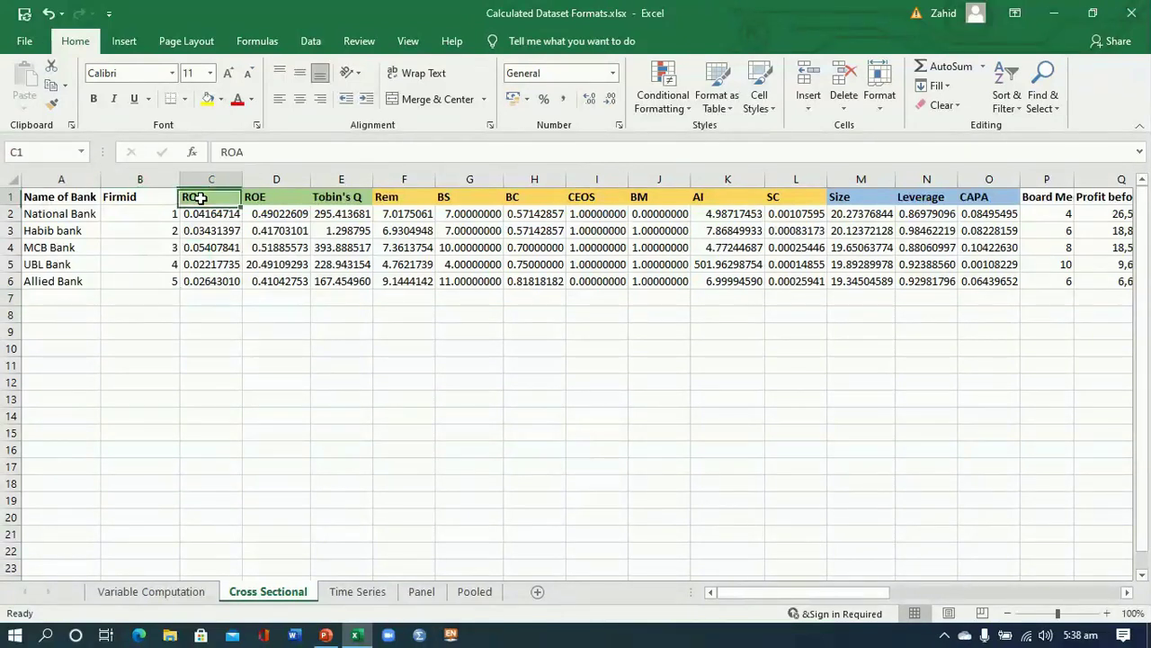
{"action": "key", "text": "Right"}
{"action": "key", "text": "Right"}
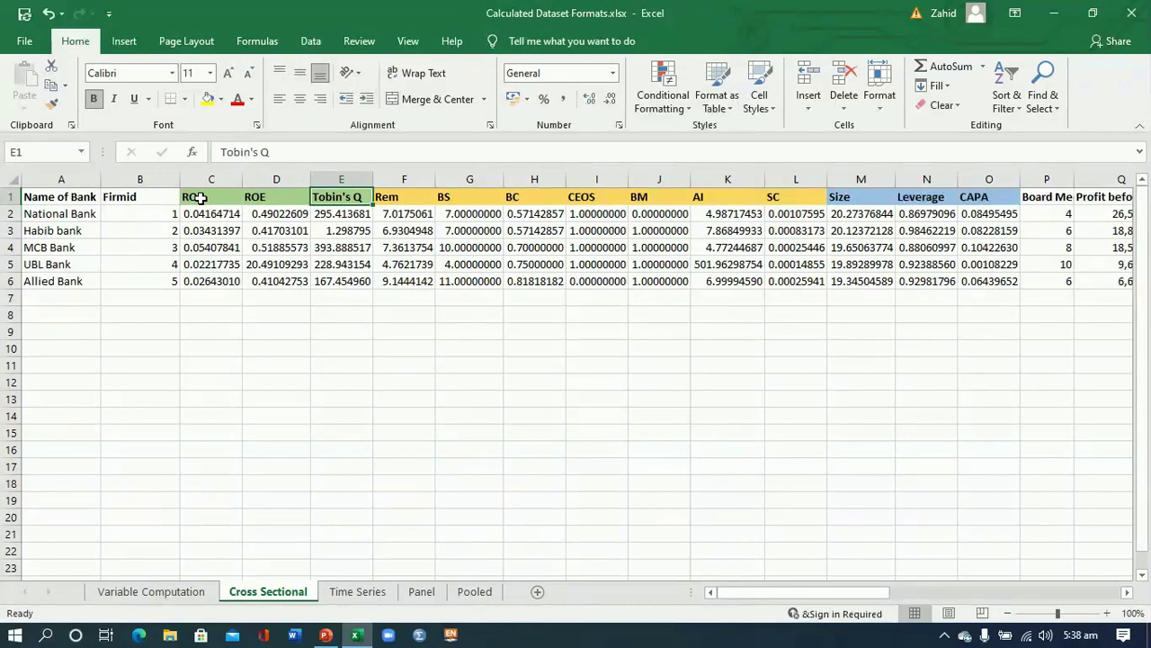
{"action": "key", "text": "Down"}
{"action": "key", "text": "Left"}
{"action": "key", "text": "Left"}
{"action": "key", "text": "Down"}
{"action": "key", "text": "Down"}
{"action": "key", "text": "Down"}
{"action": "key", "text": "Right"}
{"action": "key", "text": "Right"}
{"action": "key", "text": "Down"}
{"action": "key", "text": "Left"}
{"action": "key", "text": "Left"}
{"action": "key", "text": "Up"}
{"action": "key", "text": "Up"}
{"action": "key", "text": "Up"}
{"action": "key", "text": "Up"}
{"action": "key", "text": "Left"}
{"action": "key", "text": "Left"}
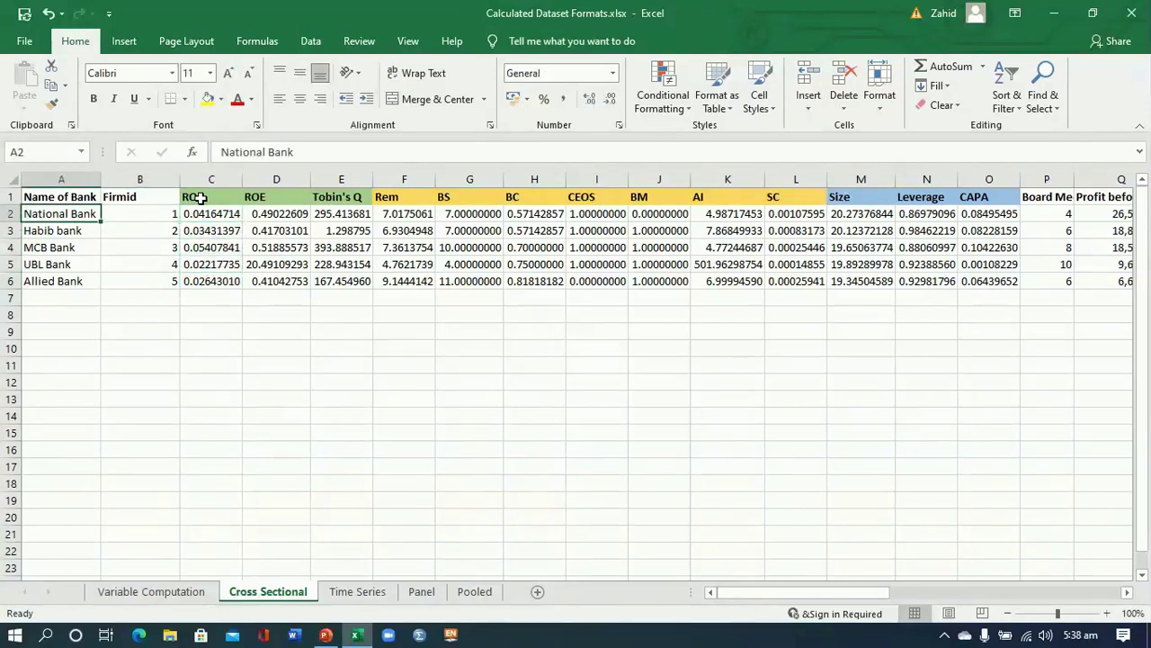
Step: Go through the bank names in column A from National Bank to Allied Bank
{"action": "key", "text": "Down"}
{"action": "key", "text": "Down"}
{"action": "key", "text": "Down"}
{"action": "key", "text": "Down"}
{"action": "key", "text": "Up"}
{"action": "key", "text": "Up"}
{"action": "key", "text": "Up"}
{"action": "key", "text": "Up"}
{"action": "key", "text": "Up"}
{"action": "key", "text": "Down"}
{"action": "key", "text": "Down"}
{"action": "key", "text": "Down"}
{"action": "key", "text": "Down"}
{"action": "key", "text": "Down"}
{"action": "key", "text": "Up"}
{"action": "key", "text": "Up"}
{"action": "key", "text": "Up"}
{"action": "key", "text": "Up"}
{"action": "key", "text": "Up"}
{"action": "key", "text": "Down"}
{"action": "key", "text": "Down"}
{"action": "key", "text": "Down"}
{"action": "key", "text": "Down"}
{"action": "key", "text": "Down"}
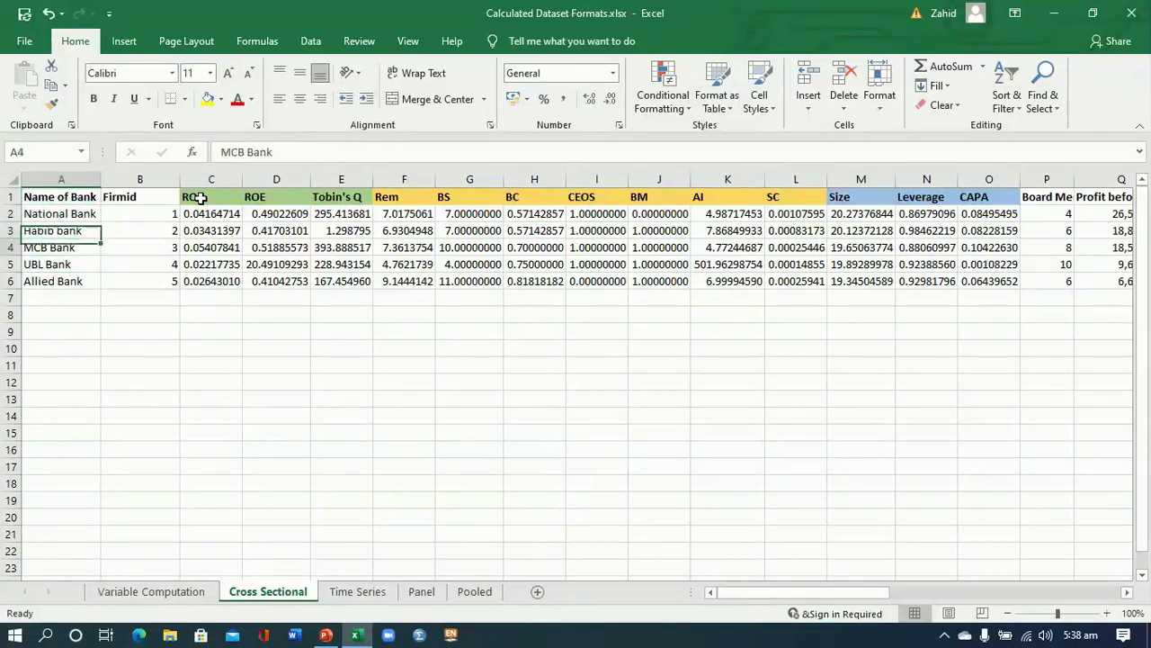
{"action": "key", "text": "Up"}
{"action": "key", "text": "Up"}
{"action": "key", "text": "Up"}
{"action": "key", "text": "Up"}
{"action": "key", "text": "Down"}
{"action": "key", "text": "Down"}
{"action": "key", "text": "Down"}
{"action": "key", "text": "Down"}
Step: Trace the block of ROA, ROE and Tobin's Q values across all five bank rows
{"action": "key", "text": "Right"}
{"action": "key", "text": "Right"}
{"action": "key", "text": "Up"}
{"action": "key", "text": "Up"}
{"action": "key", "text": "Up"}
{"action": "key", "text": "Up"}
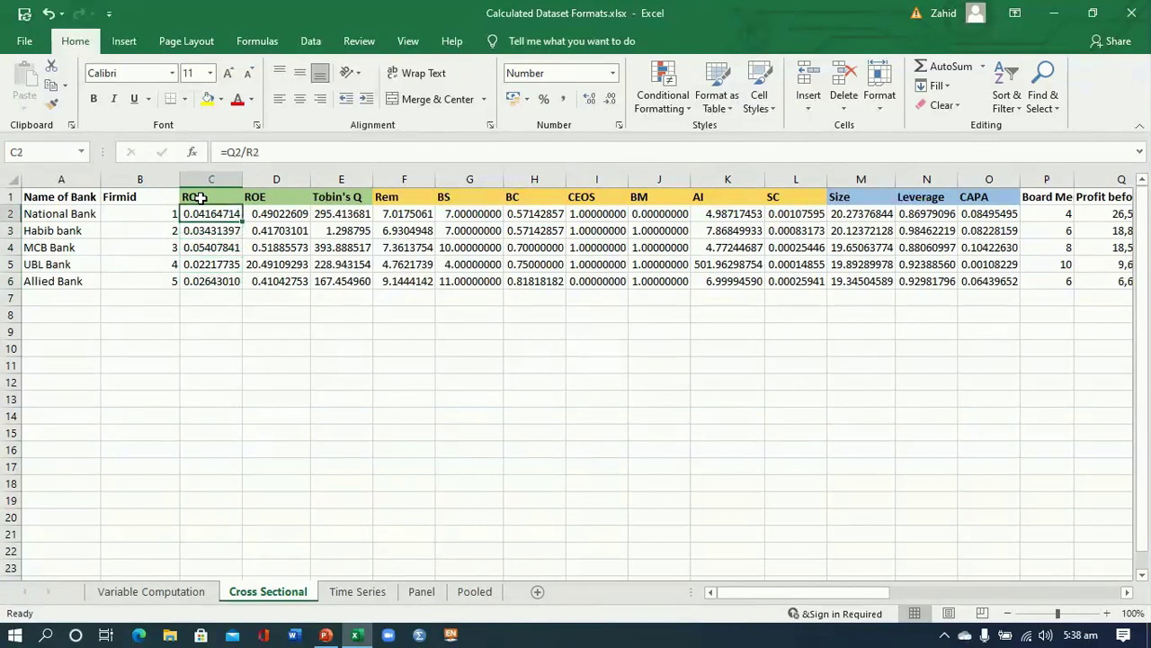
{"action": "key", "text": "Right"}
{"action": "key", "text": "Right"}
{"action": "key", "text": "Down"}
{"action": "key", "text": "Down"}
{"action": "key", "text": "Down"}
{"action": "key", "text": "Down"}
{"action": "key", "text": "Left"}
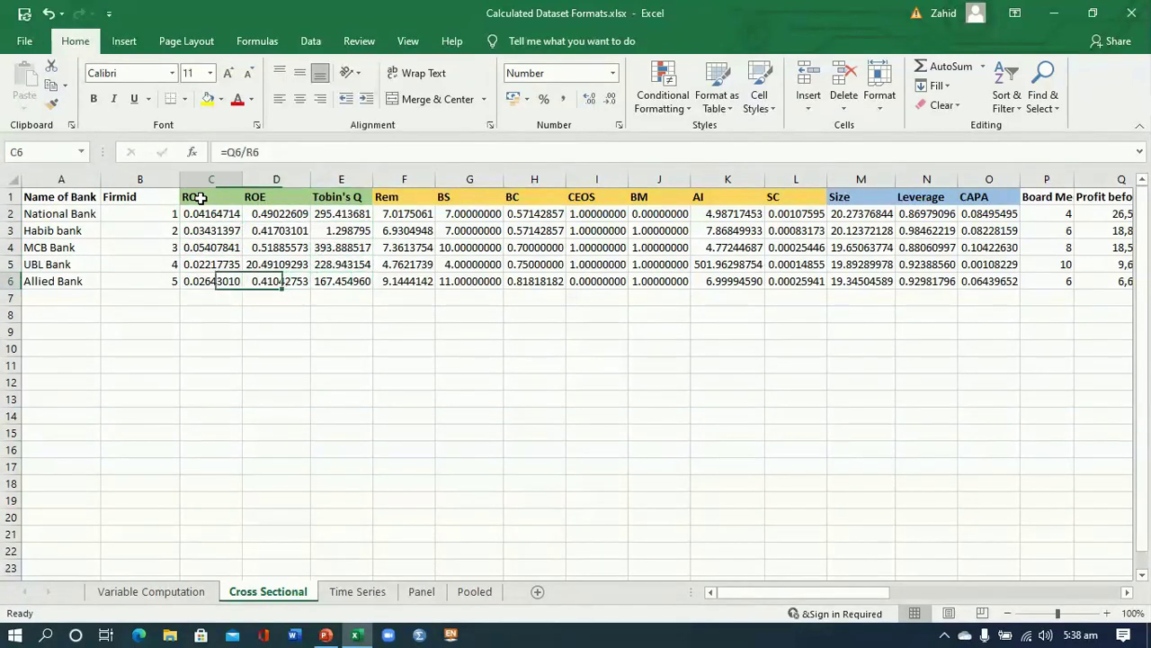
{"action": "key", "text": "Left"}
{"action": "key", "text": "Left"}
{"action": "key", "text": "Up"}
{"action": "key", "text": "Up"}
{"action": "key", "text": "Up"}
{"action": "key", "text": "Up"}
{"action": "key", "text": "Right"}
{"action": "key", "text": "Right"}
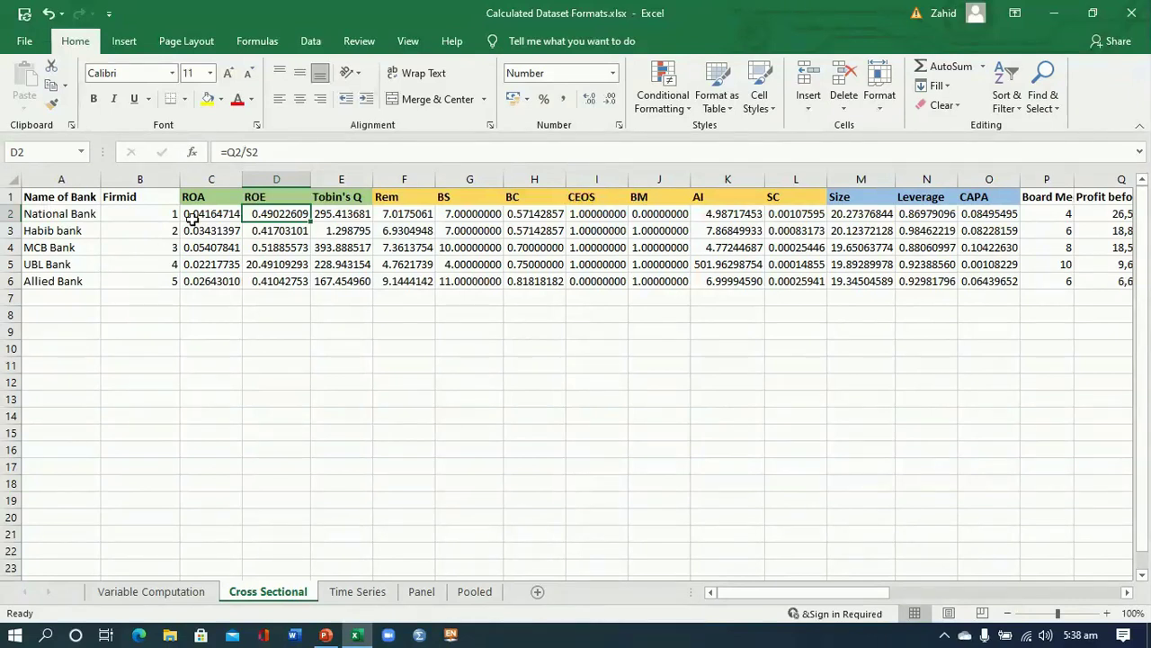
Step: Examine the variable groups by selecting the ROA–Tobin's Q, Rem–SC and Size–CAPA columns in turn
{"action": "left_click_drag", "start_coordinate": [216, 180], "coordinate": [322, 187]}
{"action": "left_click_drag", "start_coordinate": [412, 176], "coordinate": [775, 169]}
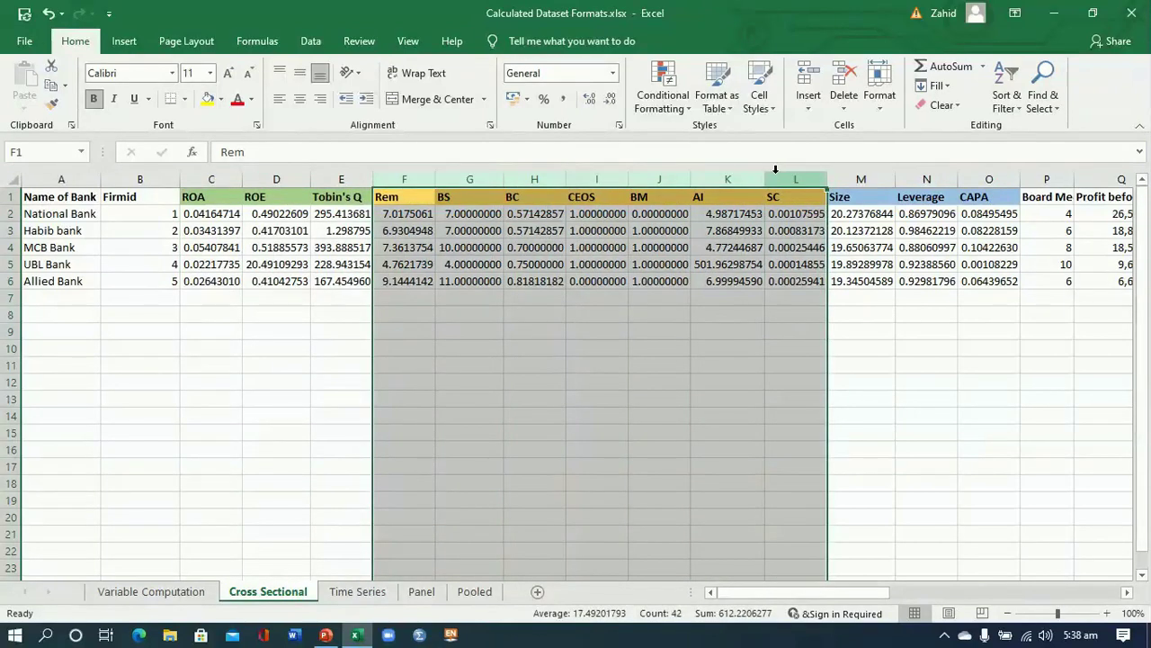
{"action": "left_click_drag", "start_coordinate": [861, 176], "coordinate": [969, 177]}
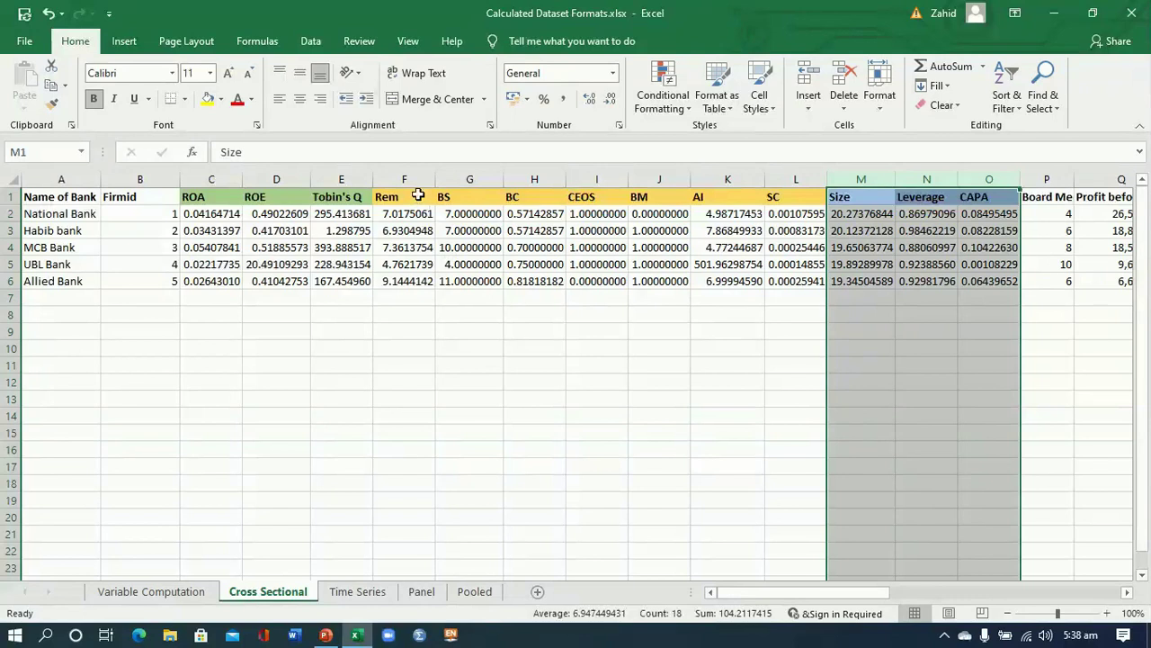
{"action": "left_click_drag", "start_coordinate": [413, 180], "coordinate": [787, 174]}
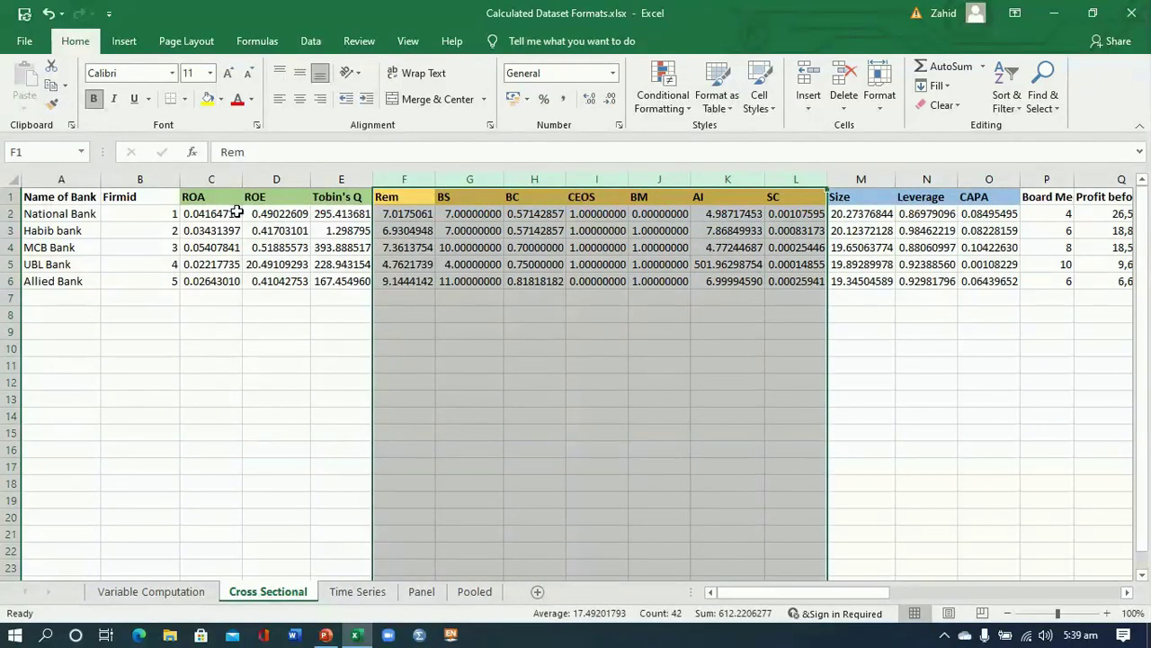
{"action": "left_click_drag", "start_coordinate": [205, 180], "coordinate": [334, 180]}
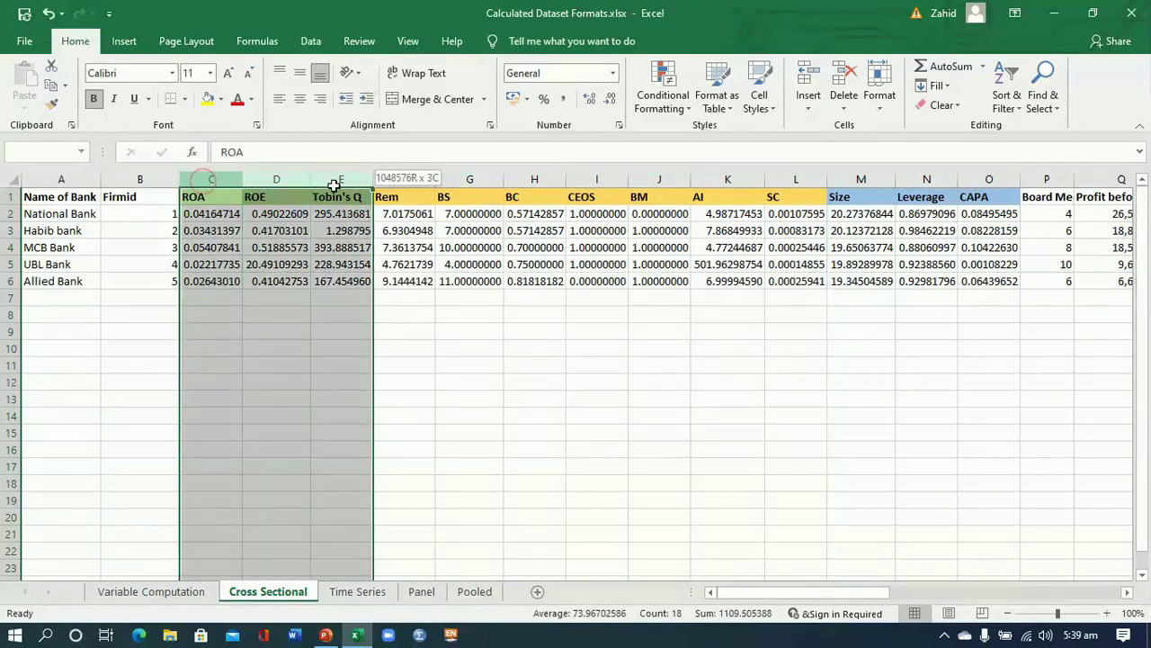
Step: Review the dataset layout column by column, from Name of Bank and Firmid through ROA to CAPA, and clear the selection
{"action": "left_click", "coordinate": [66, 180]}
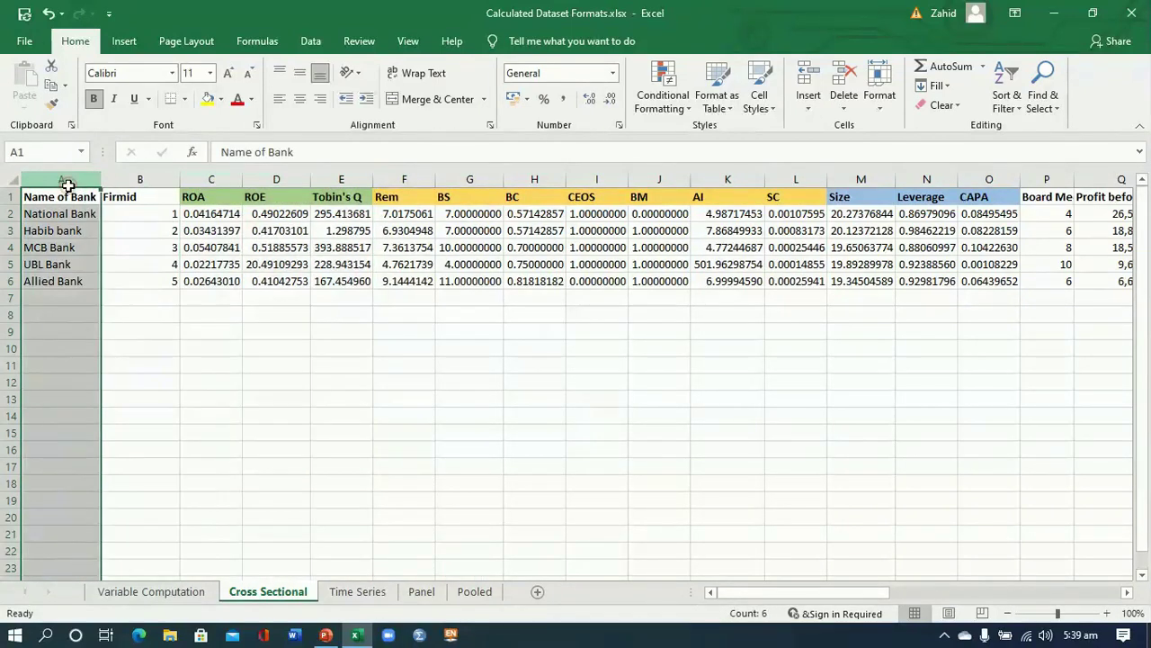
{"action": "left_click", "coordinate": [129, 181]}
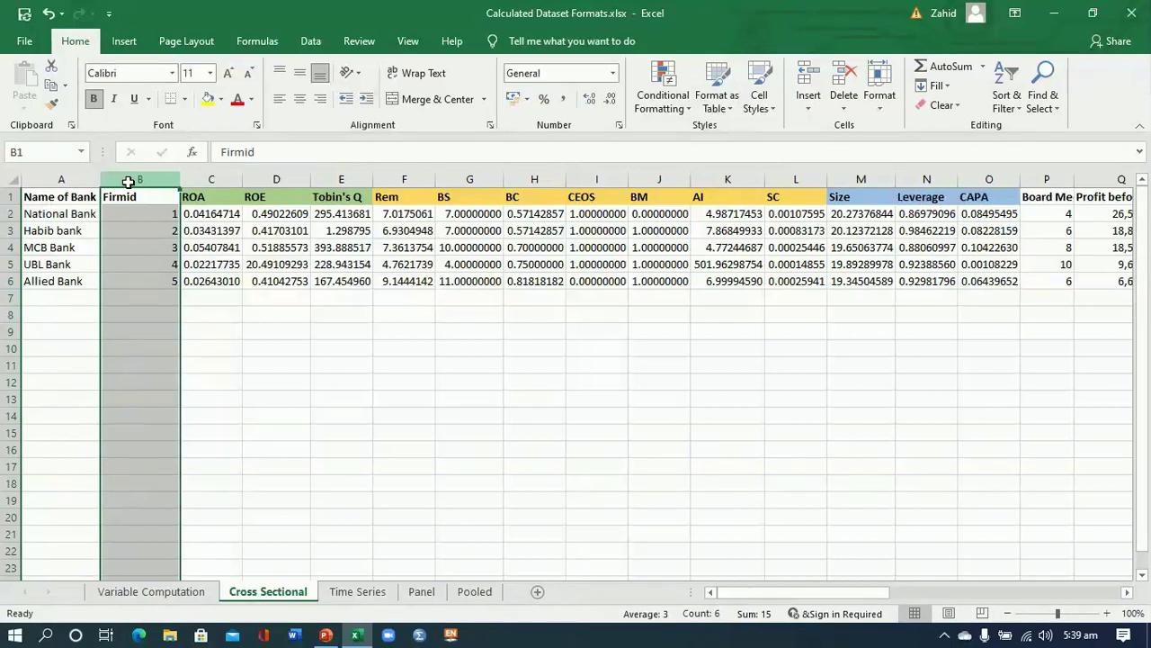
{"action": "left_click_drag", "start_coordinate": [204, 180], "coordinate": [322, 184]}
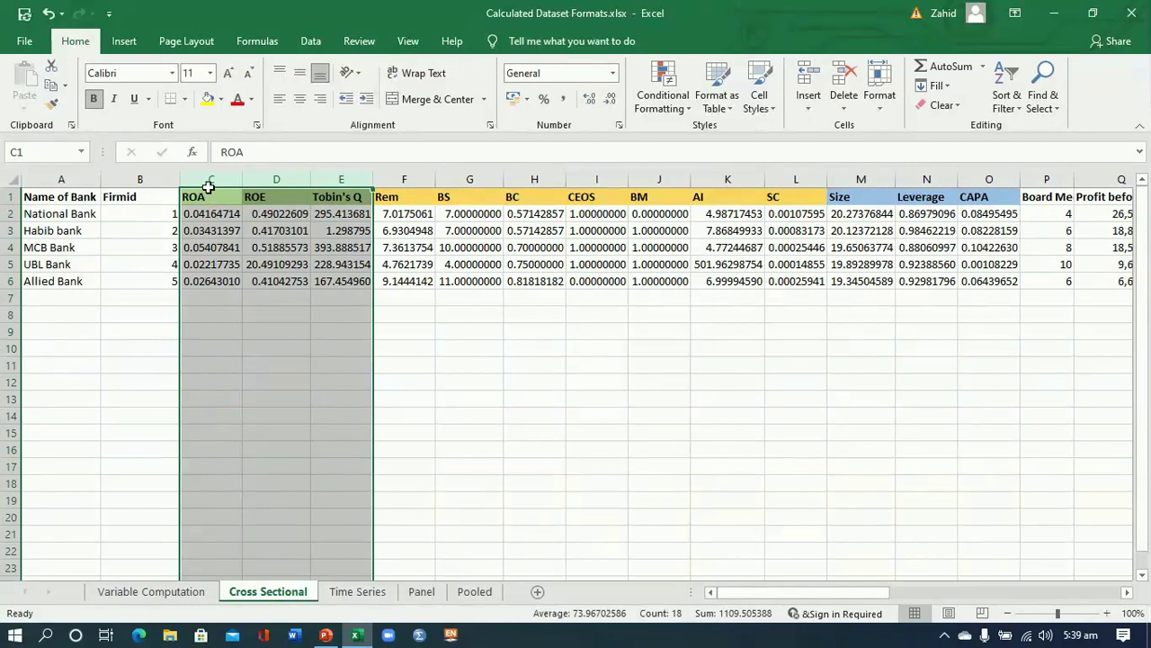
{"action": "key", "text": "shift+Left"}
{"action": "key", "text": "shift+Left"}
{"action": "left_click_drag", "start_coordinate": [259, 178], "coordinate": [313, 184]}
{"action": "left_click_drag", "start_coordinate": [399, 177], "coordinate": [771, 185]}
{"action": "left_click_drag", "start_coordinate": [854, 178], "coordinate": [968, 177]}
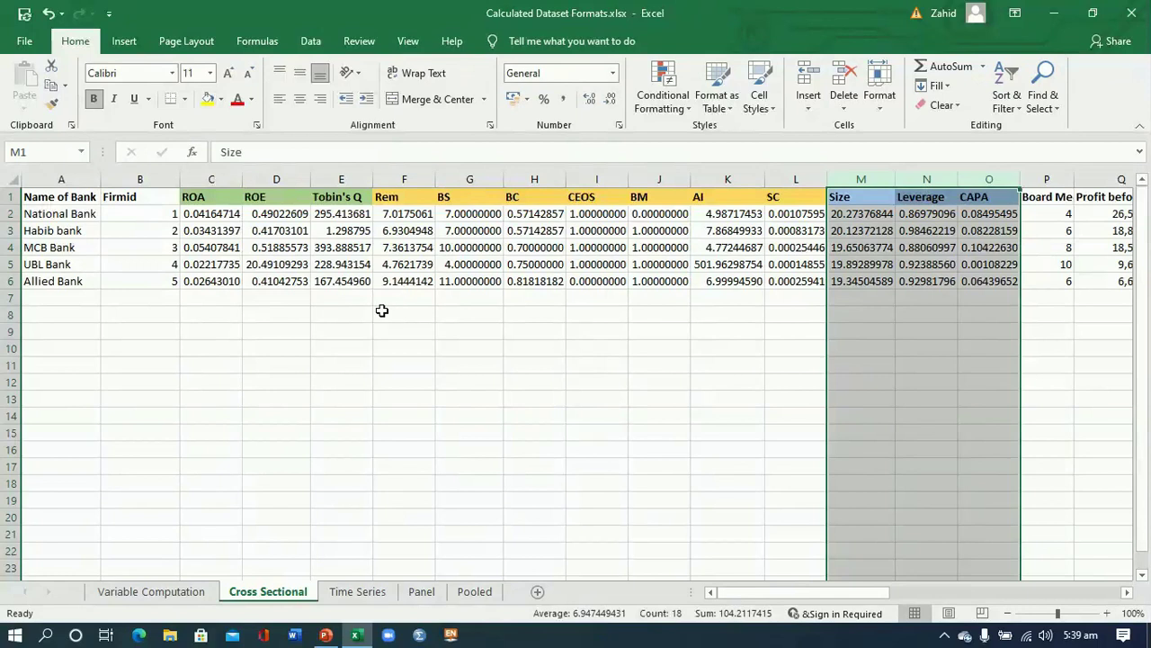
{"action": "left_click", "coordinate": [381, 312]}
{"action": "left_click", "coordinate": [381, 311]}
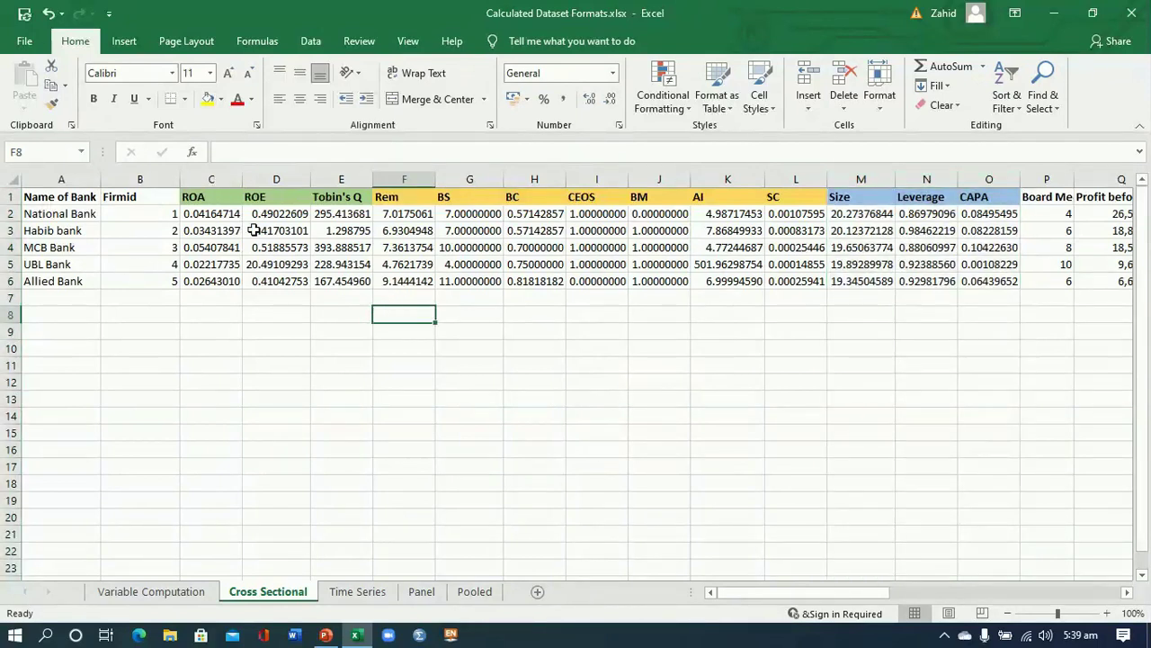
Step: Copy the Name of Bank column from the Cross Sectional sheet into column A of the Variable Computation sheet
{"action": "left_click", "coordinate": [56, 218]}
{"action": "left_click_drag", "start_coordinate": [56, 217], "coordinate": [54, 271]}
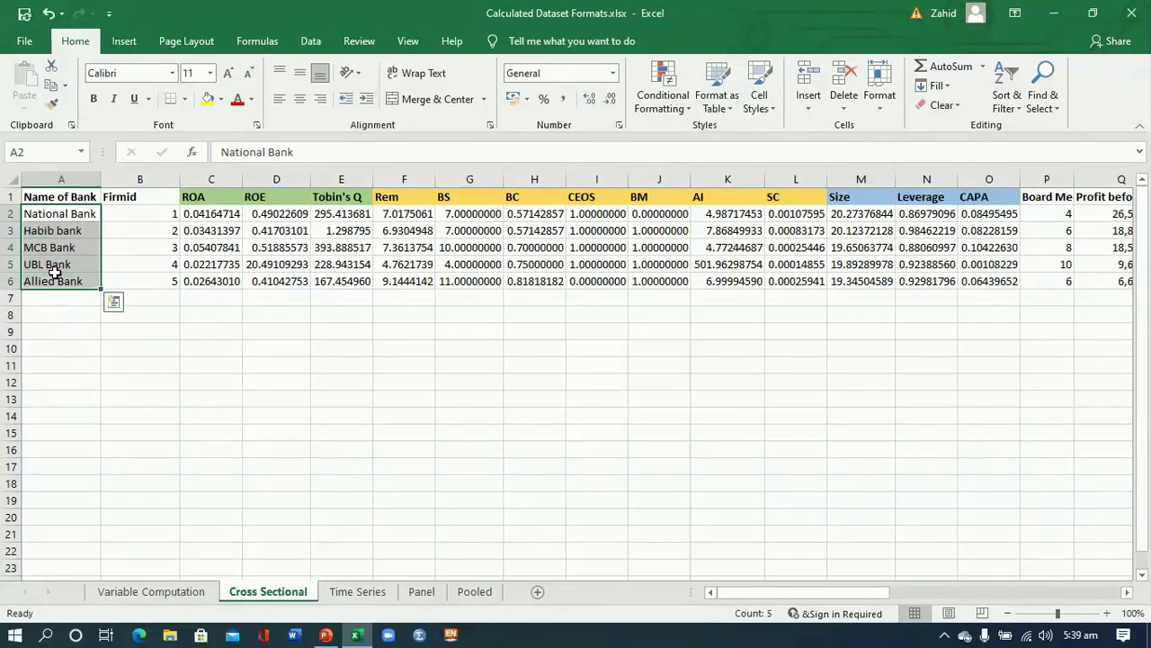
{"action": "key", "text": "ctrl+c"}
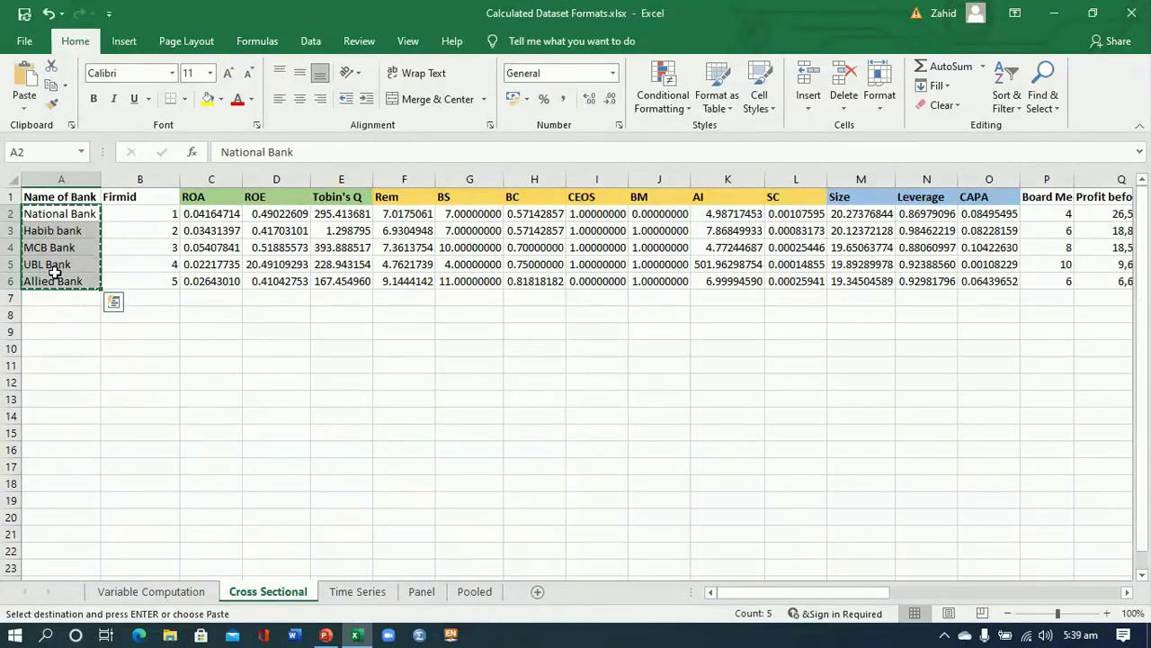
{"action": "left_click", "coordinate": [65, 180]}
{"action": "key", "text": "ctrl+c"}
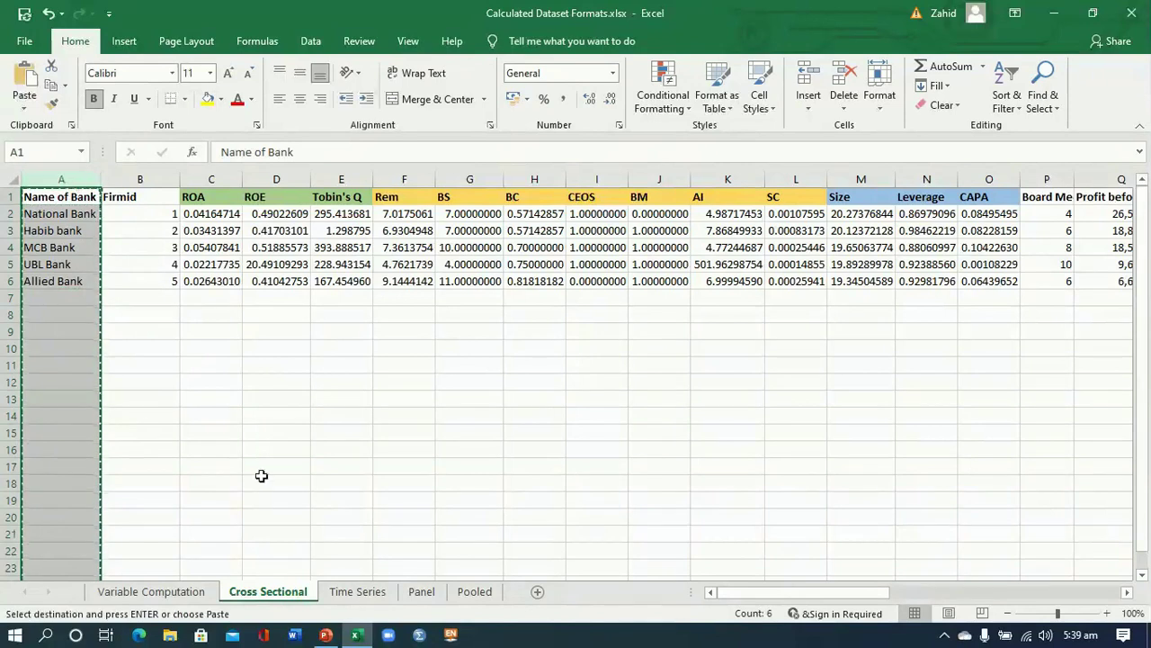
{"action": "left_click", "coordinate": [154, 590]}
{"action": "left_click", "coordinate": [54, 181]}
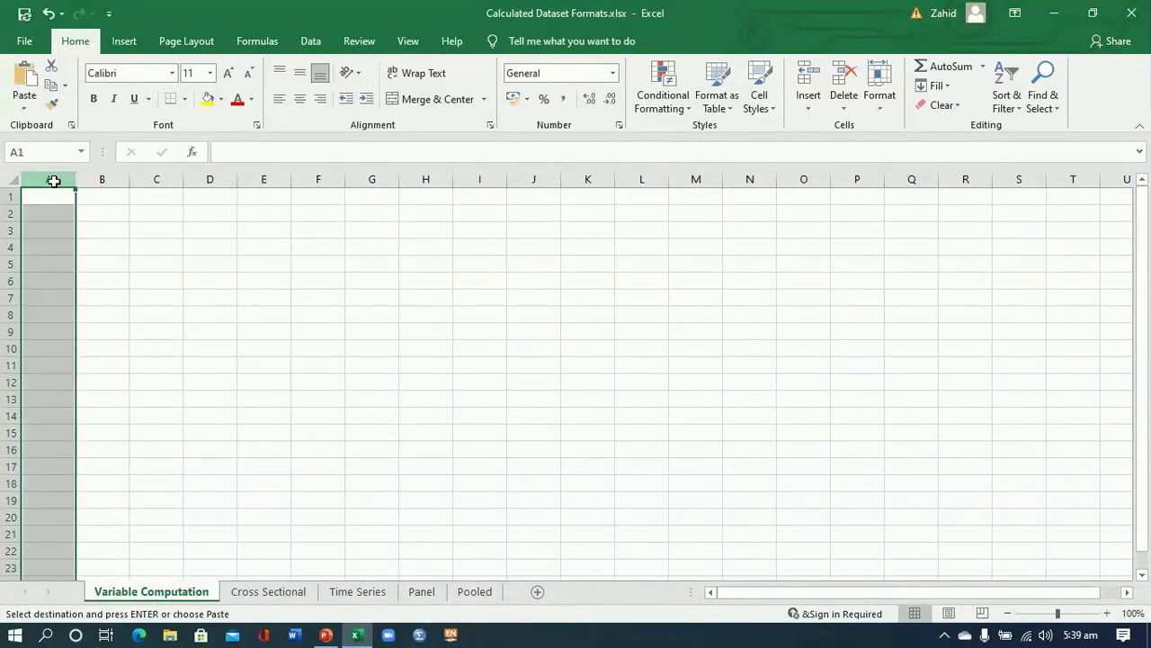
{"action": "key", "text": "ctrl+v"}
{"action": "left_click", "coordinate": [127, 241]}
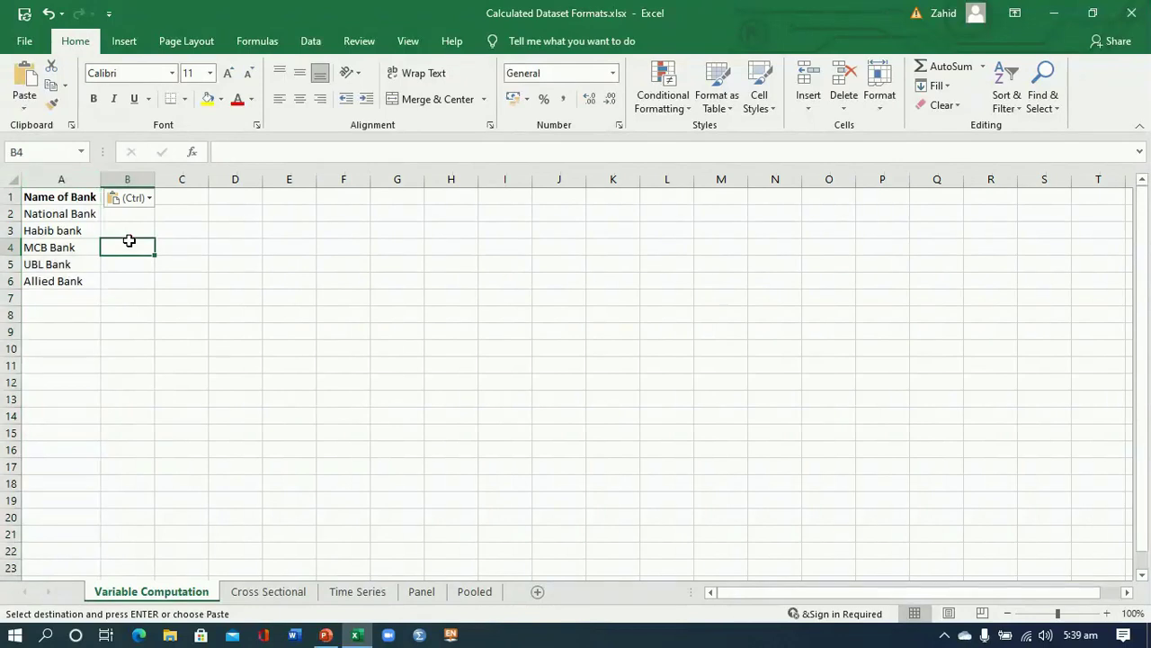
Step: Enter the header Firmid in cell B1, beside Name of Bank
{"action": "left_click", "coordinate": [188, 228]}
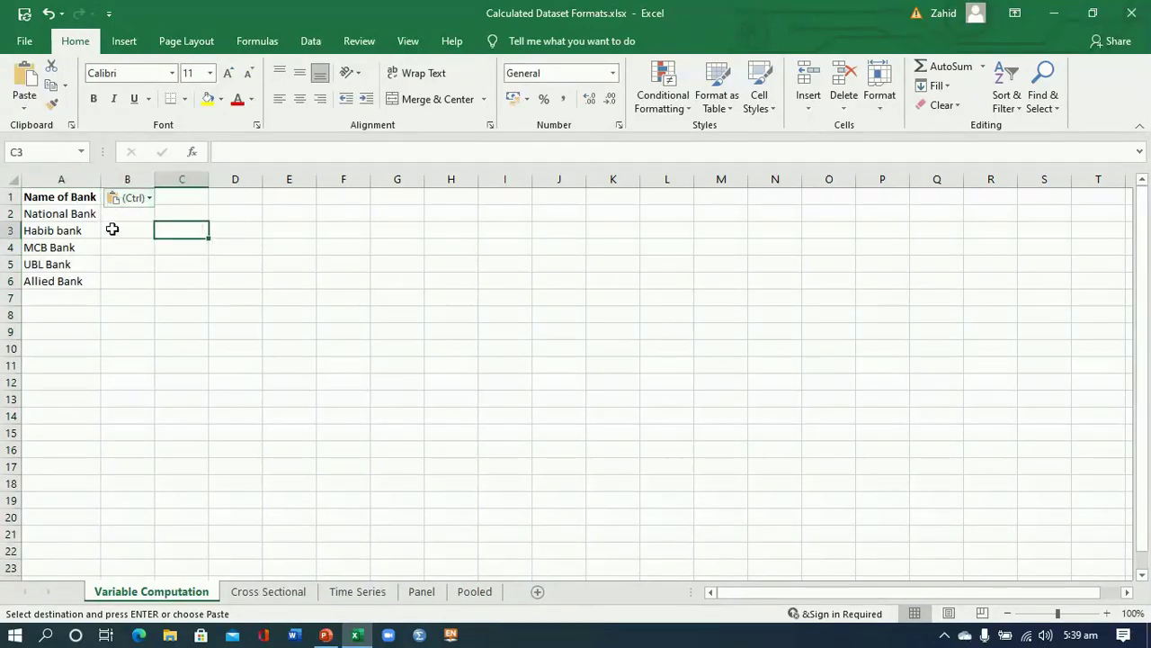
{"action": "left_click", "coordinate": [112, 229]}
{"action": "left_click", "coordinate": [95, 197]}
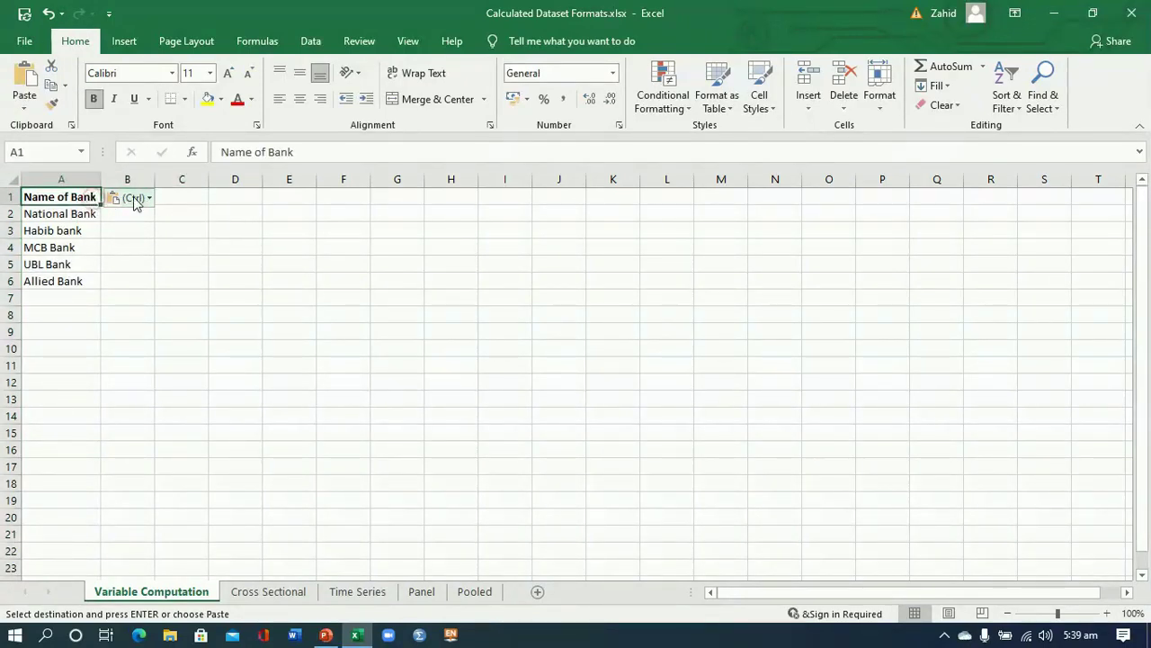
{"action": "left_click", "coordinate": [164, 205]}
{"action": "key", "text": "Left"}
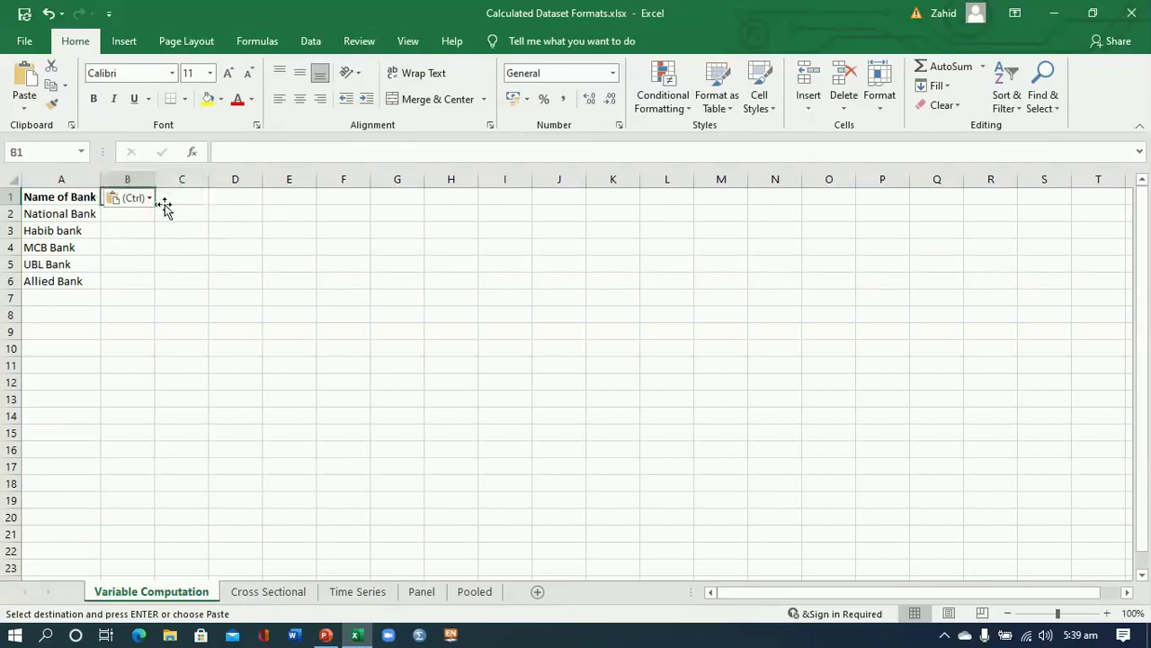
{"action": "type", "text": "Firmid"}
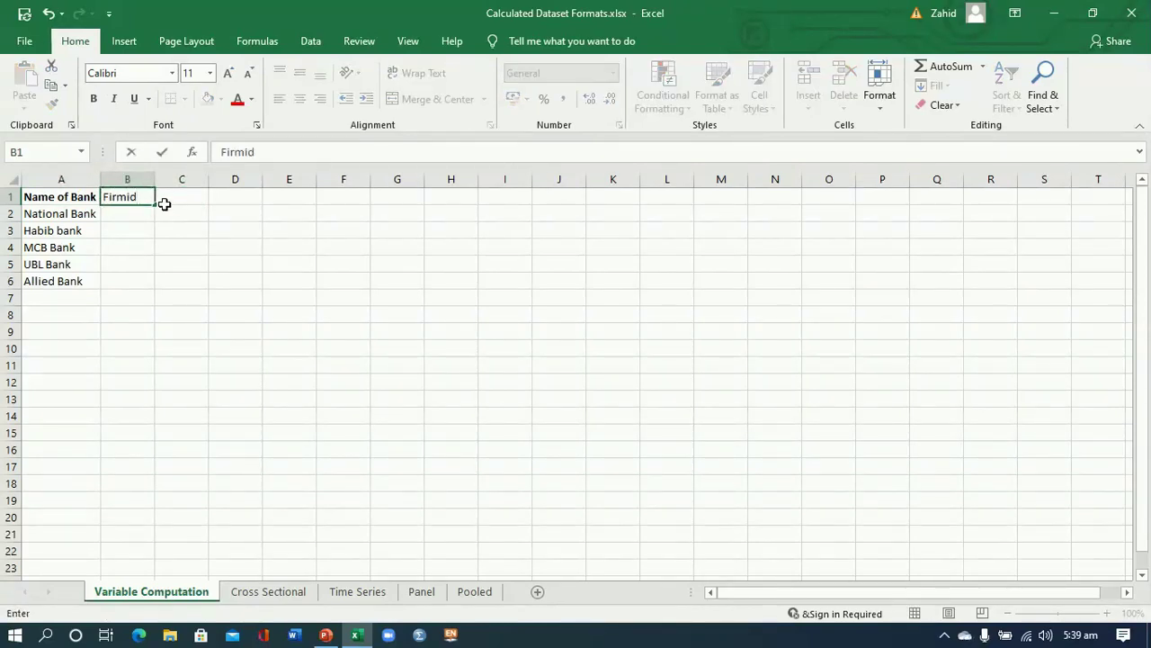
Step: Number the five banks 1 to 5 in the Firmid column, from National Bank to Allied Bank
{"action": "left_click", "coordinate": [118, 214]}
{"action": "type", "text": "1"}
{"action": "key", "text": "Return"}
{"action": "type", "text": "2"}
{"action": "key", "text": "Return"}
{"action": "type", "text": "3"}
{"action": "key", "text": "Return"}
{"action": "type", "text": "4"}
{"action": "key", "text": "Return"}
{"action": "type", "text": "5"}
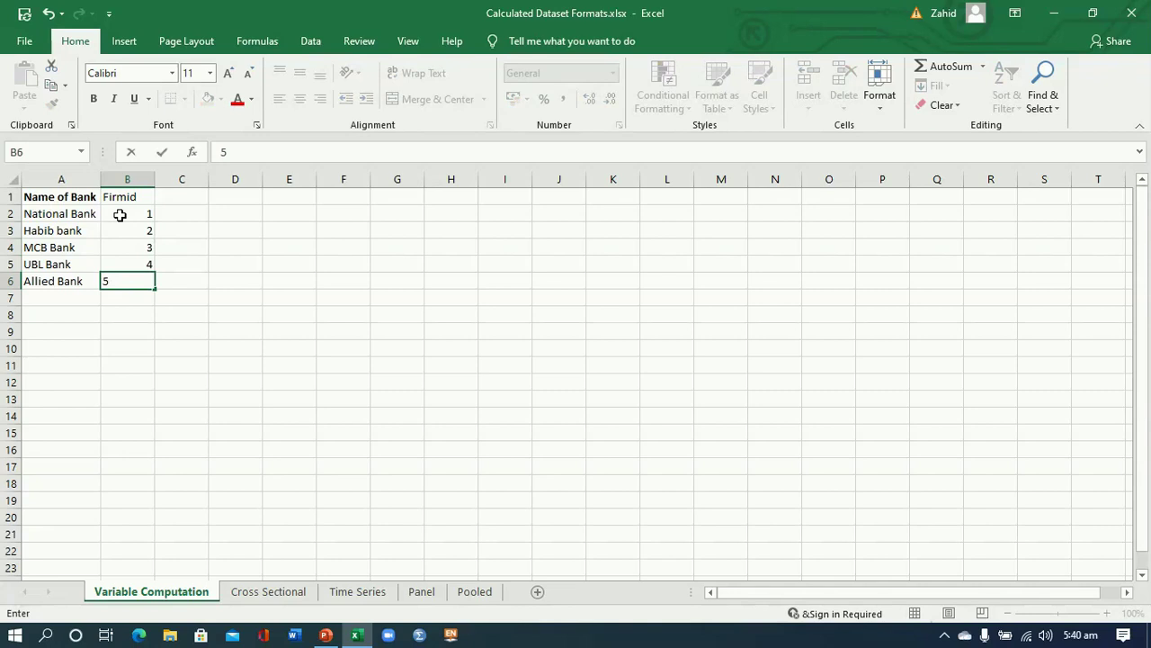
Step: Add the column header ROA in cell C1
{"action": "key", "text": "Right"}
{"action": "key", "text": "Up"}
{"action": "key", "text": "Up"}
{"action": "key", "text": "Up"}
{"action": "key", "text": "Up"}
{"action": "key", "text": "Up"}
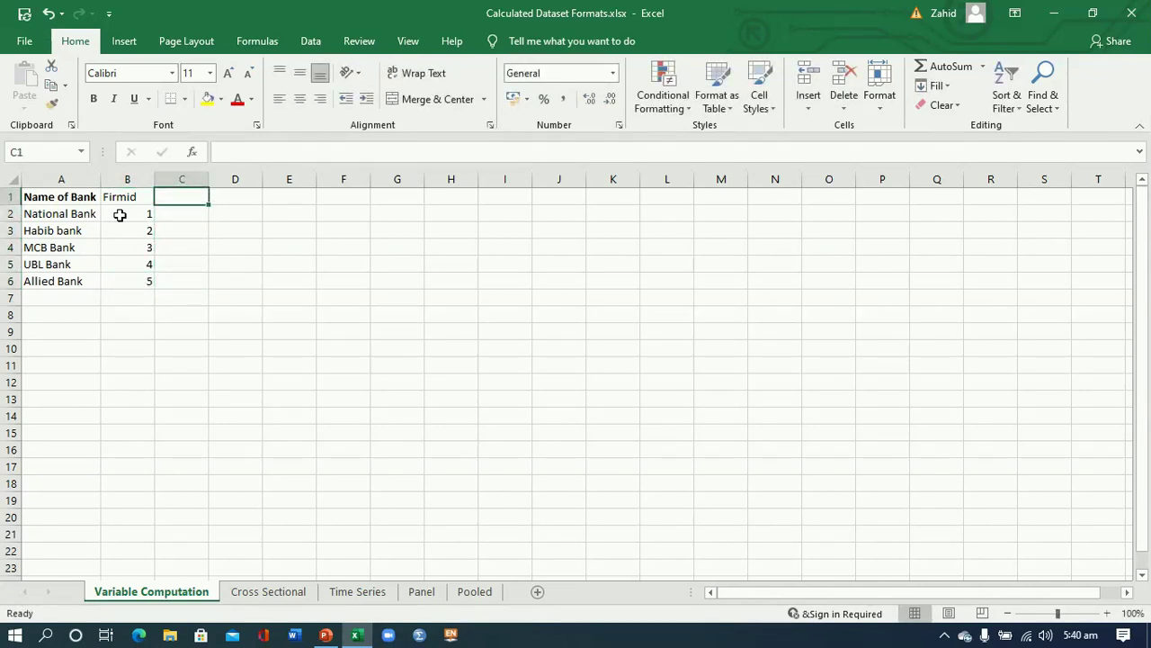
{"action": "type", "text": "ROA"}
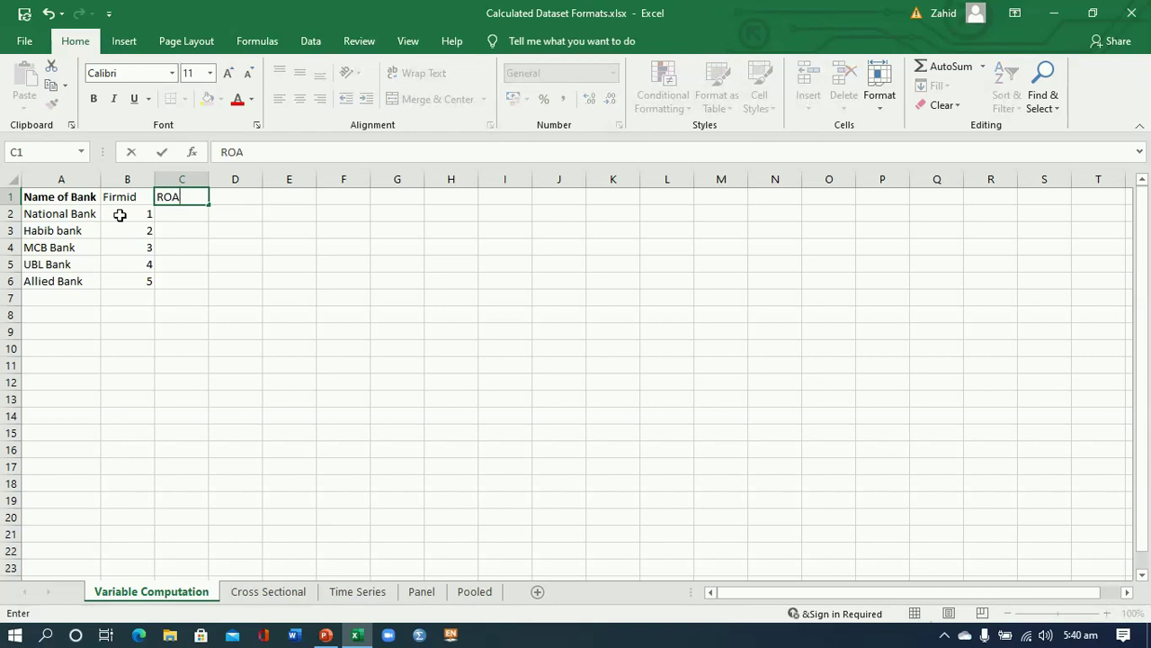
Step: Write the label ROA in A9 with its formula =NPAT/TA in B9, and highlight the formula text
{"action": "left_click", "coordinate": [73, 336]}
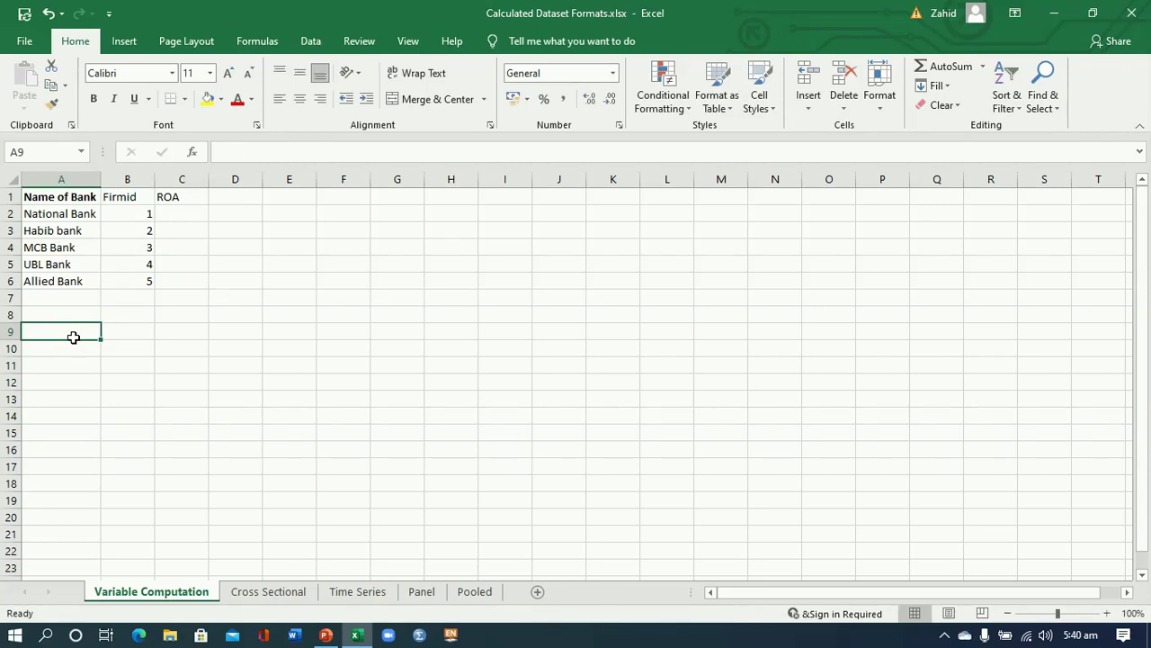
{"action": "type", "text": "ROA"}
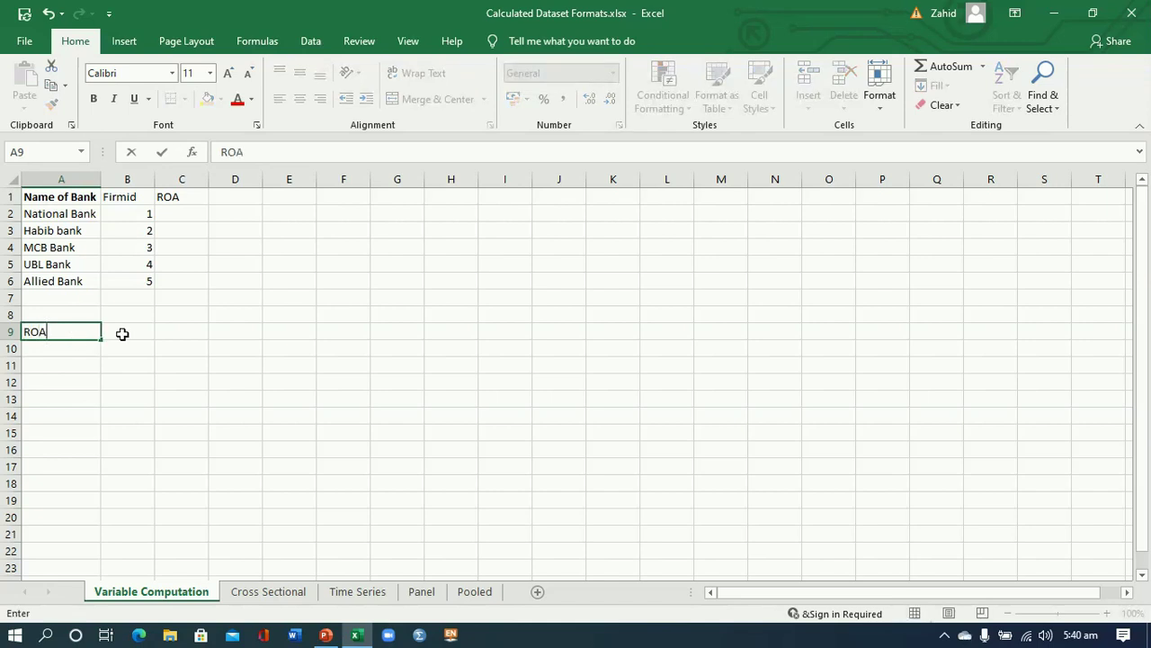
{"action": "left_click", "coordinate": [122, 333]}
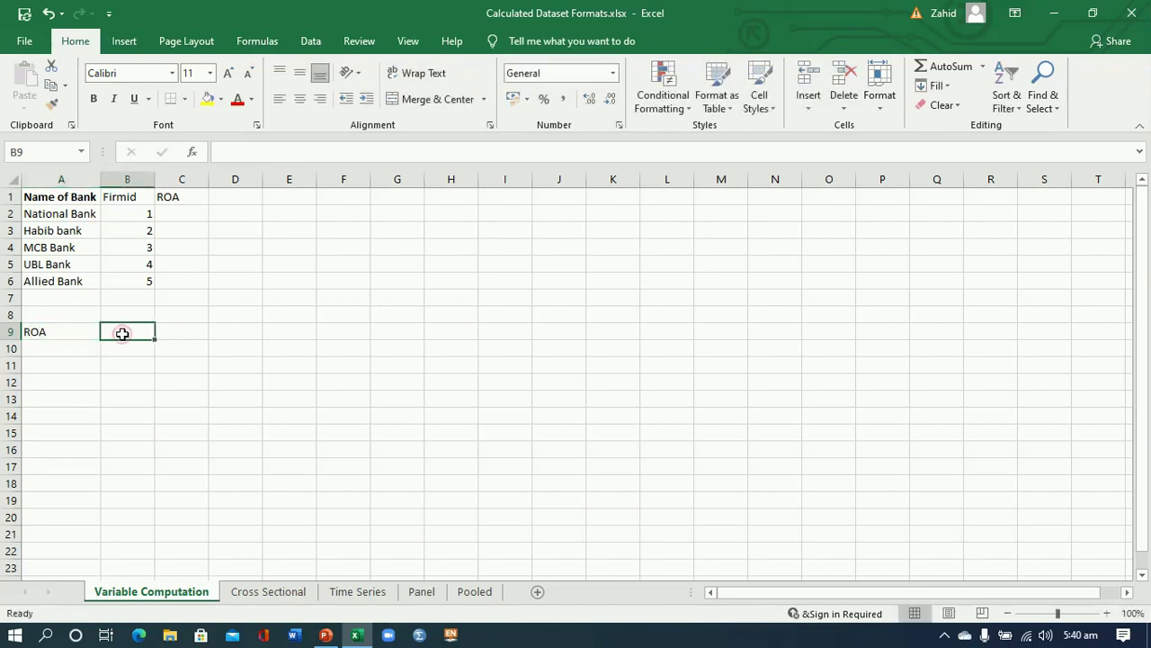
{"action": "type", "text": "="}
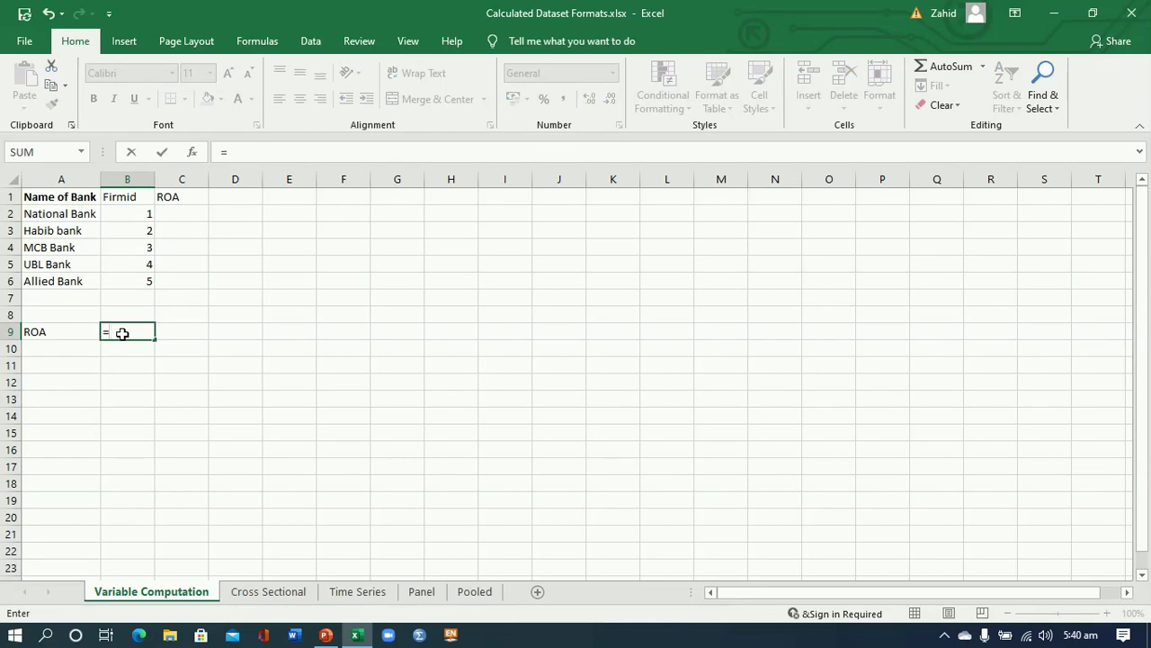
{"action": "type", "text": "NPAT/TA"}
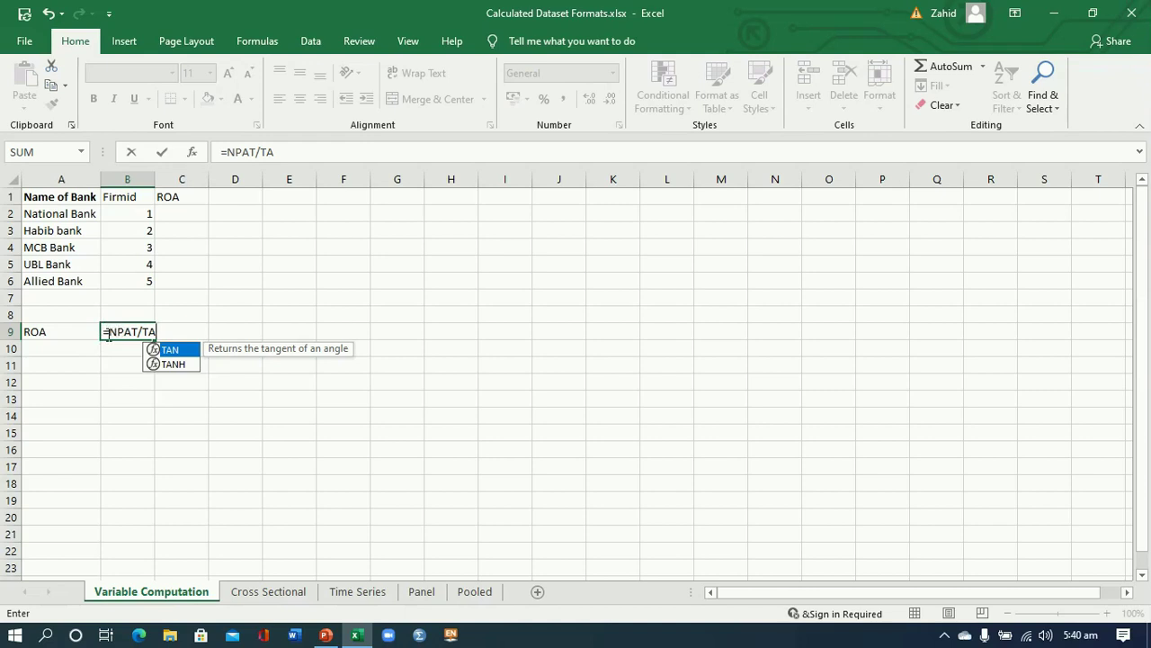
{"action": "left_click_drag", "start_coordinate": [106, 332], "coordinate": [158, 333]}
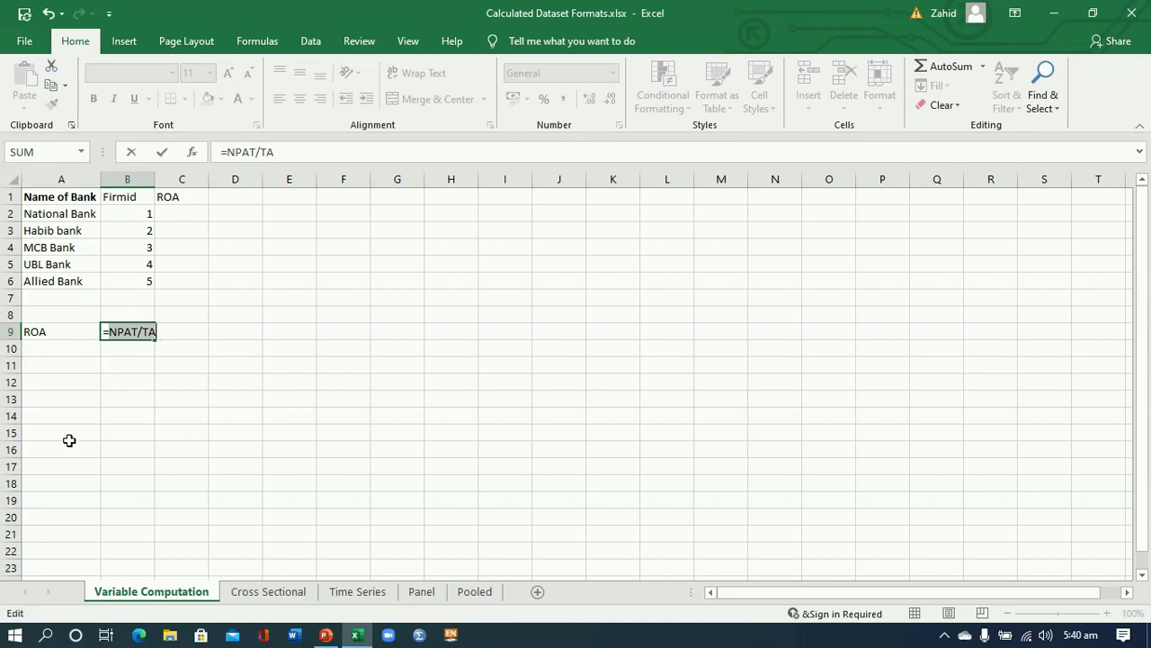
Step: Remove the formula from B9 and the ROA label from A9
{"action": "left_click", "coordinate": [51, 337]}
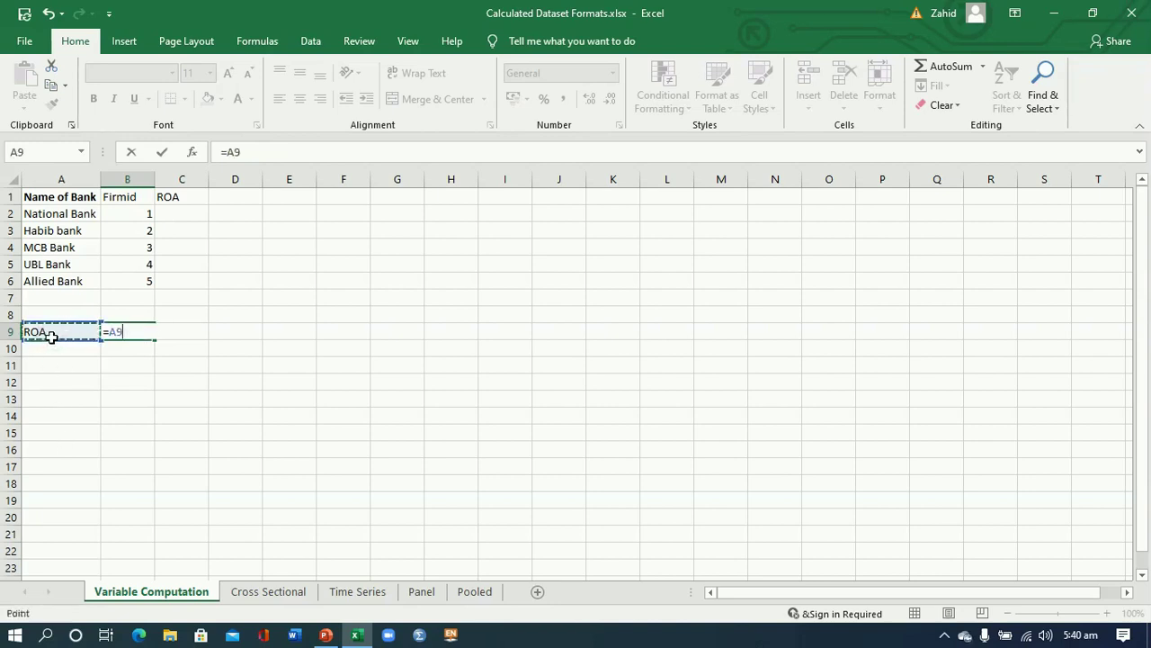
{"action": "key", "text": "BackSpace"}
{"action": "key", "text": "BackSpace"}
{"action": "key", "text": "BackSpace"}
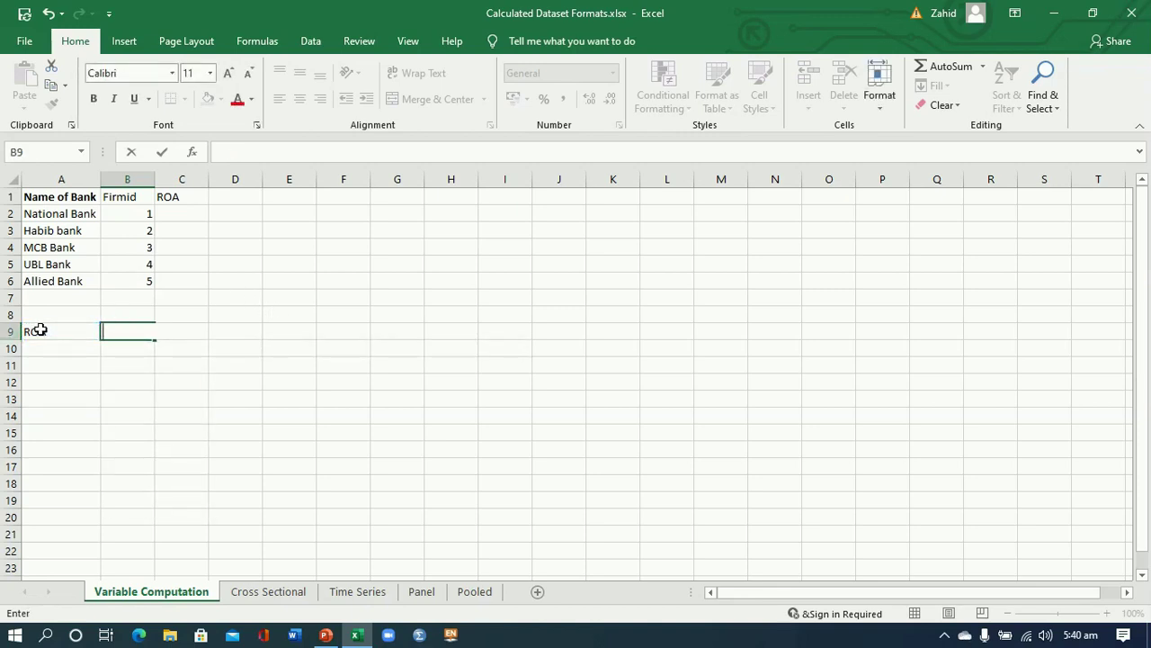
{"action": "left_click", "coordinate": [40, 330]}
{"action": "key", "text": "Delete"}
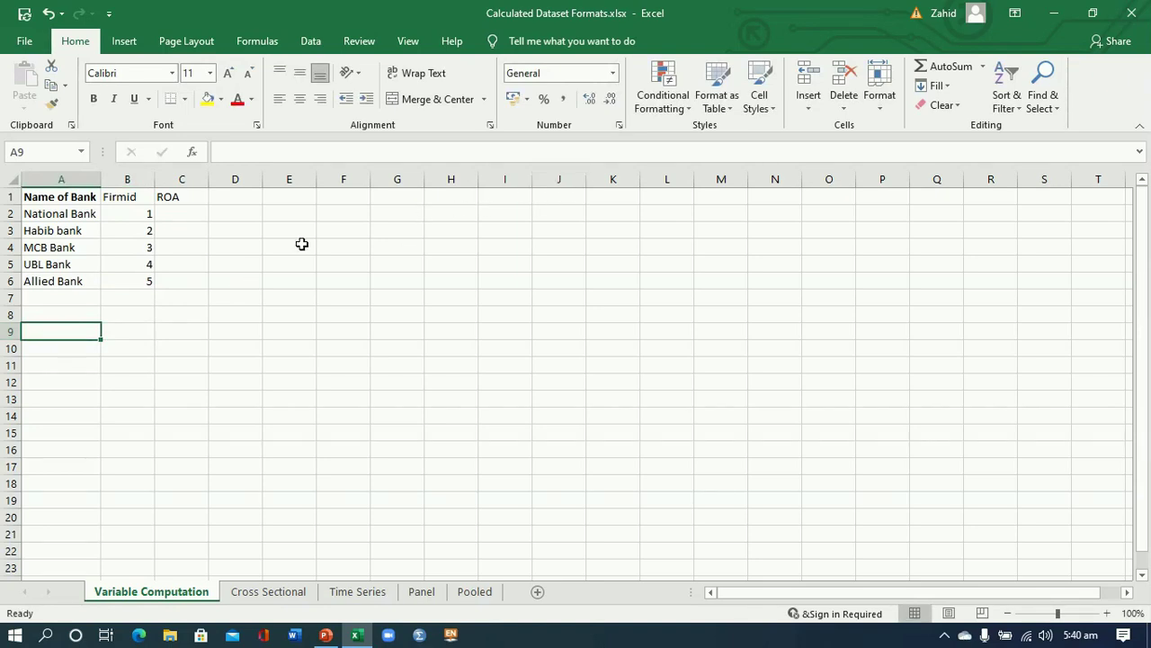
Step: Add the headers NPAT in D1 and TA in E1 for the ROA inputs, ending on cell D2
{"action": "left_click", "coordinate": [245, 192]}
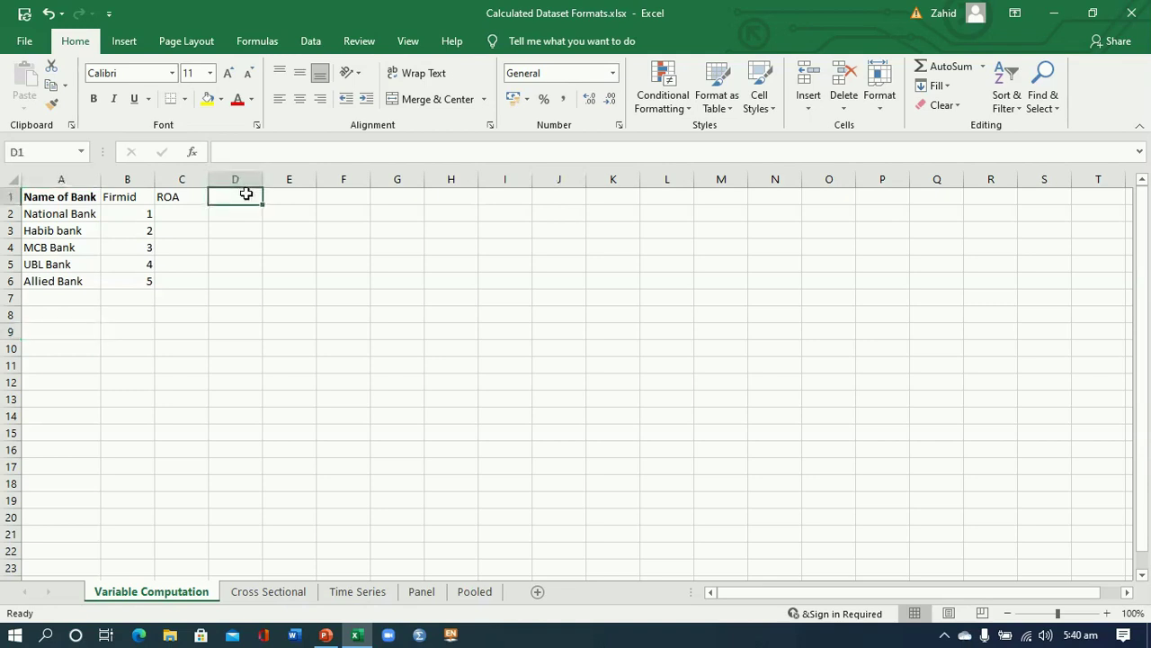
{"action": "type", "text": "NPAT"}
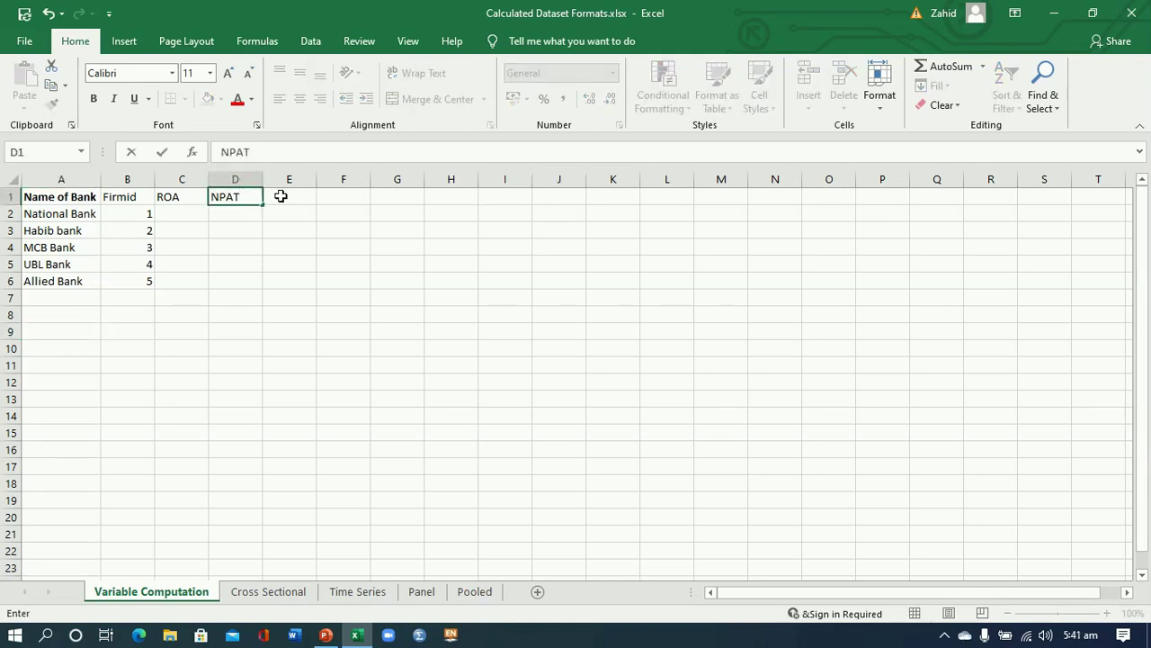
{"action": "left_click", "coordinate": [285, 196]}
{"action": "type", "text": "TA"}
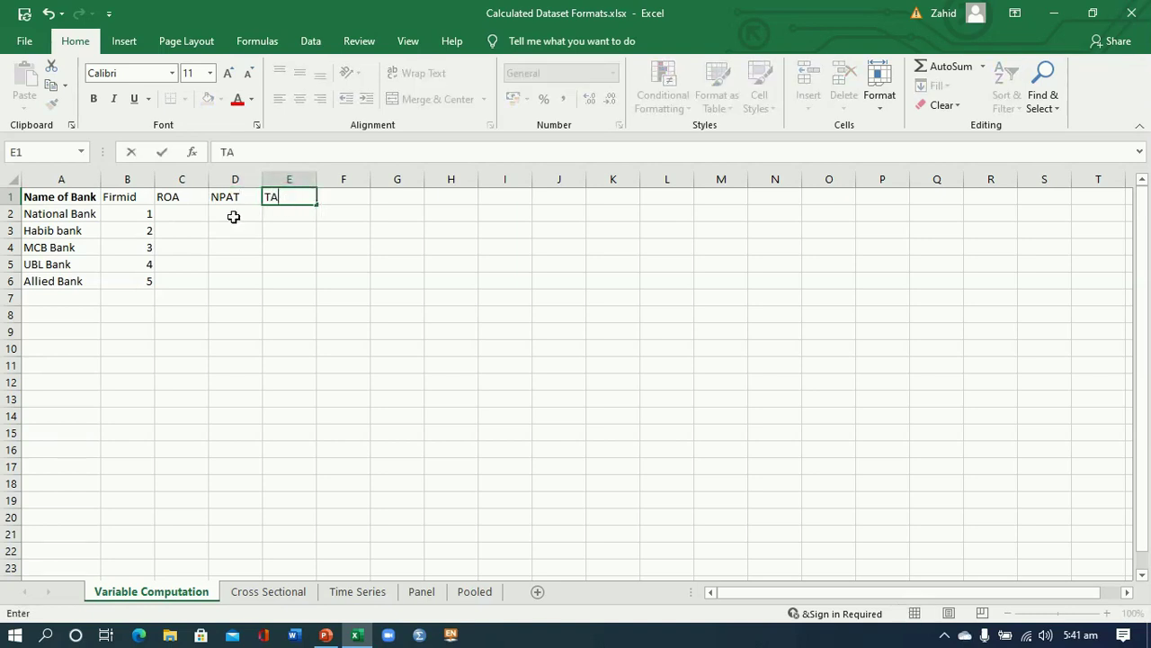
{"action": "left_click", "coordinate": [232, 216]}
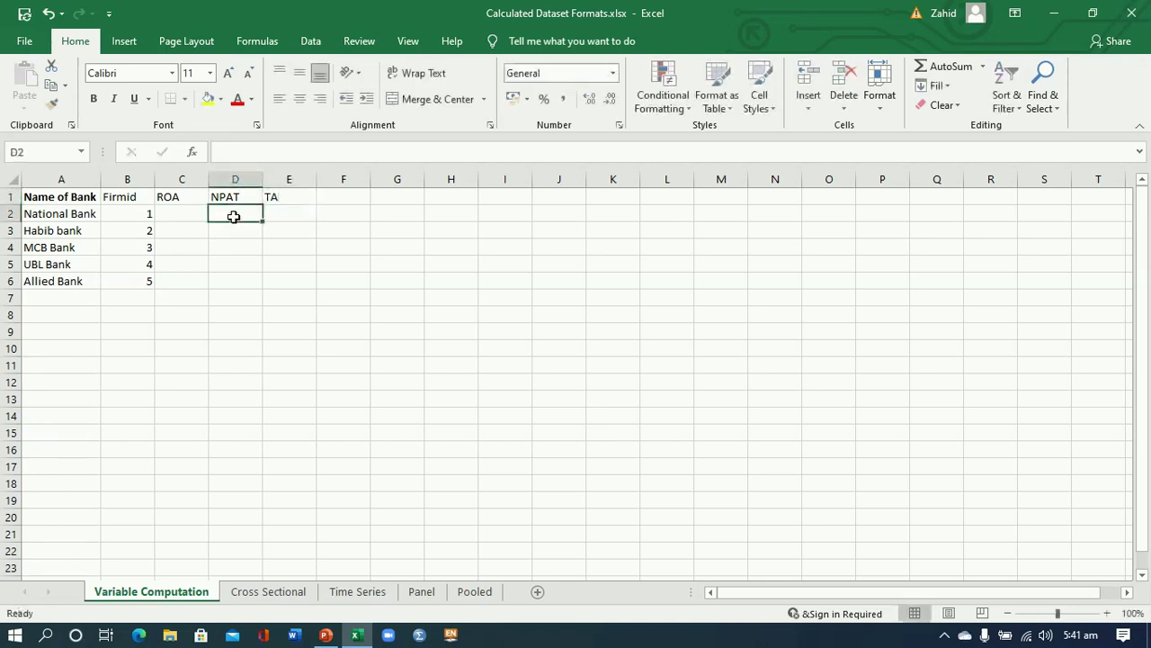
{"action": "left_click", "coordinate": [59, 209]}
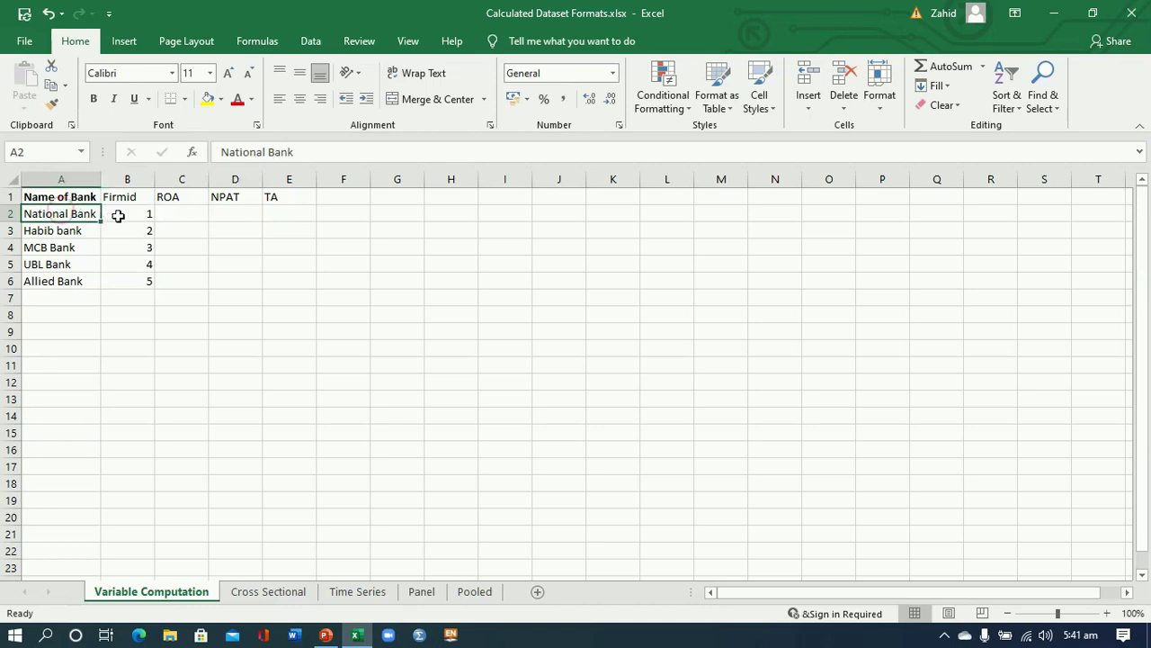
{"action": "left_click", "coordinate": [180, 214]}
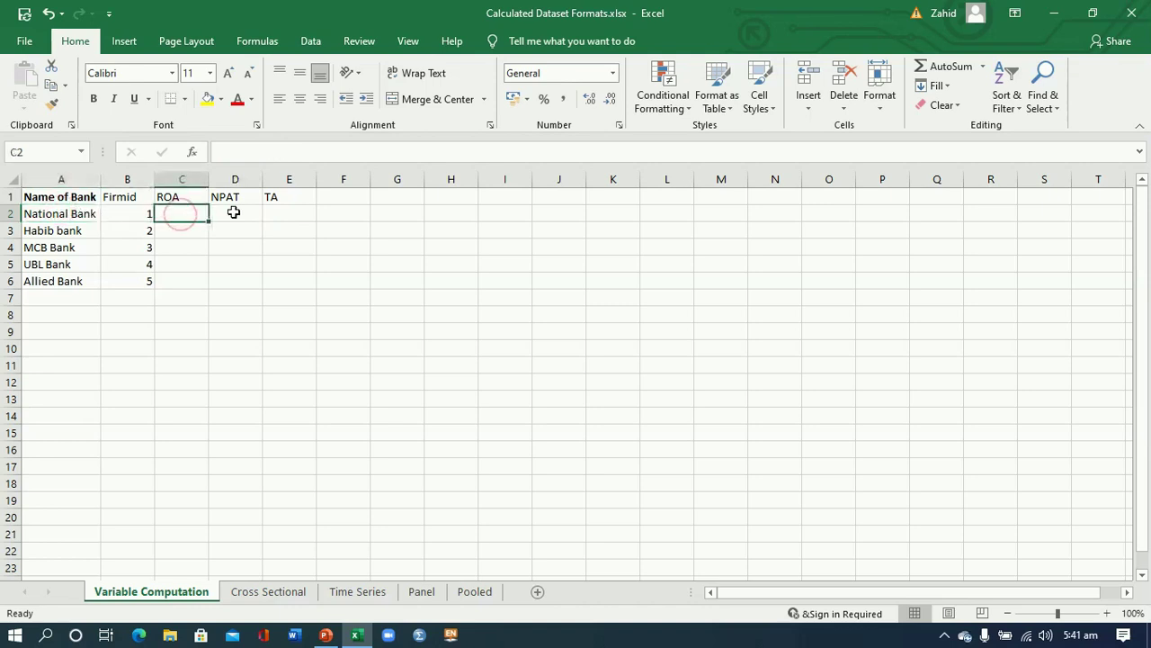
{"action": "left_click", "coordinate": [233, 212]}
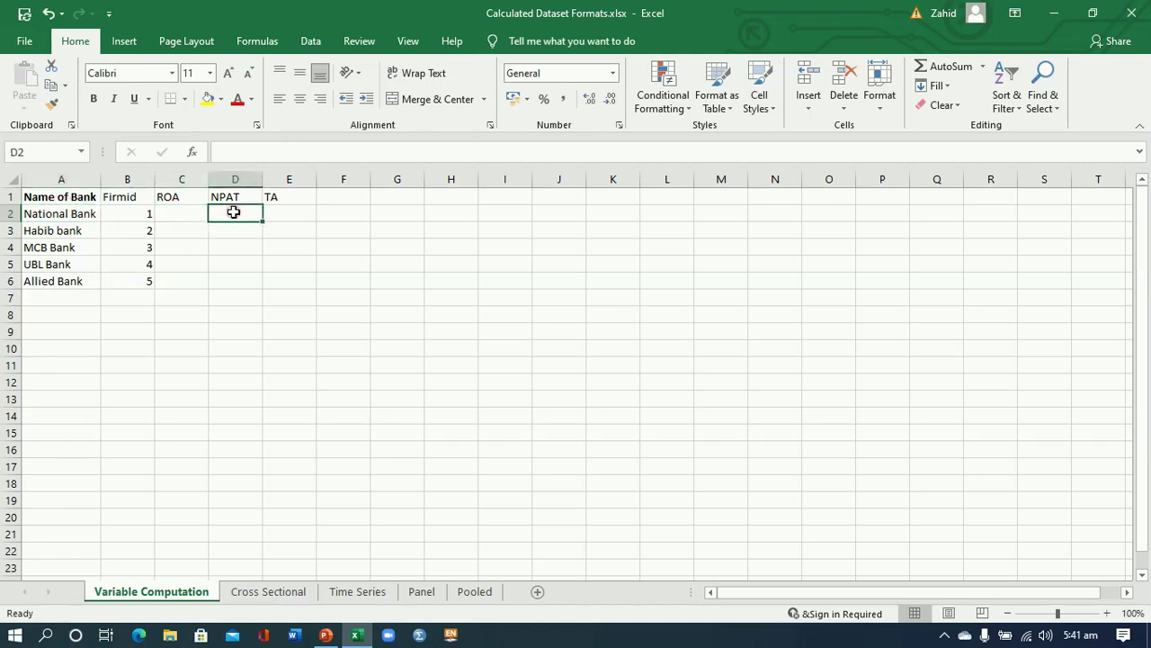
Step: Copy the Profit before Tax values Q2:Q6 from the Cross Sectional sheet into D2:D6 under NPAT and autofit column D
{"action": "left_click", "coordinate": [262, 592]}
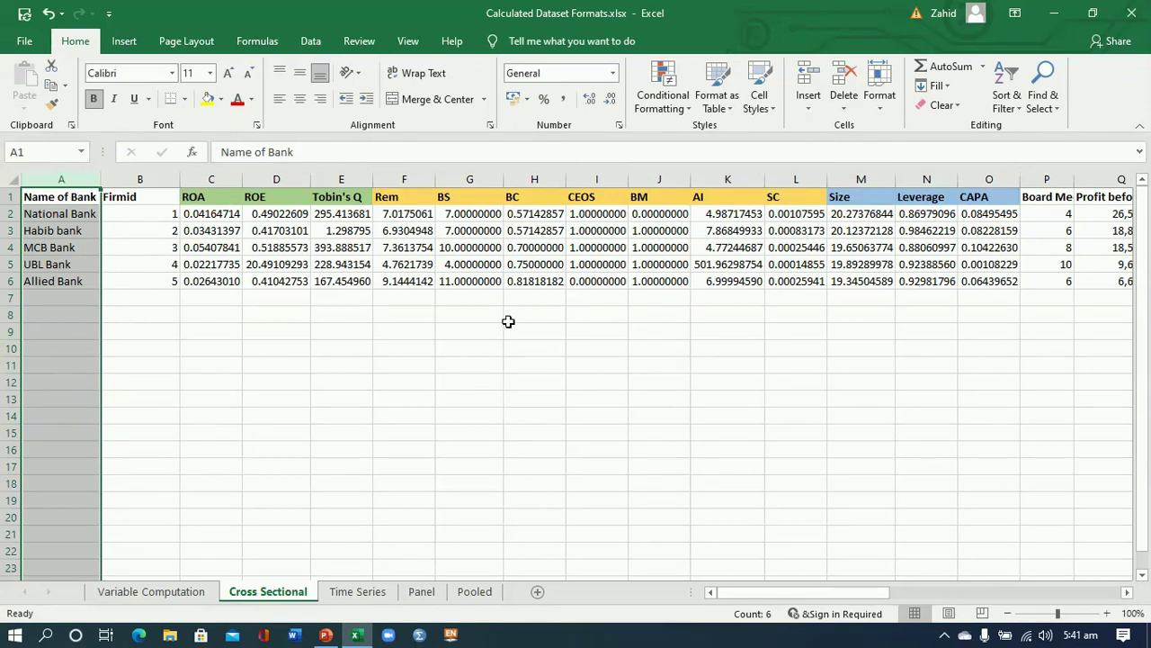
{"action": "left_click_drag", "start_coordinate": [734, 592], "coordinate": [809, 598]}
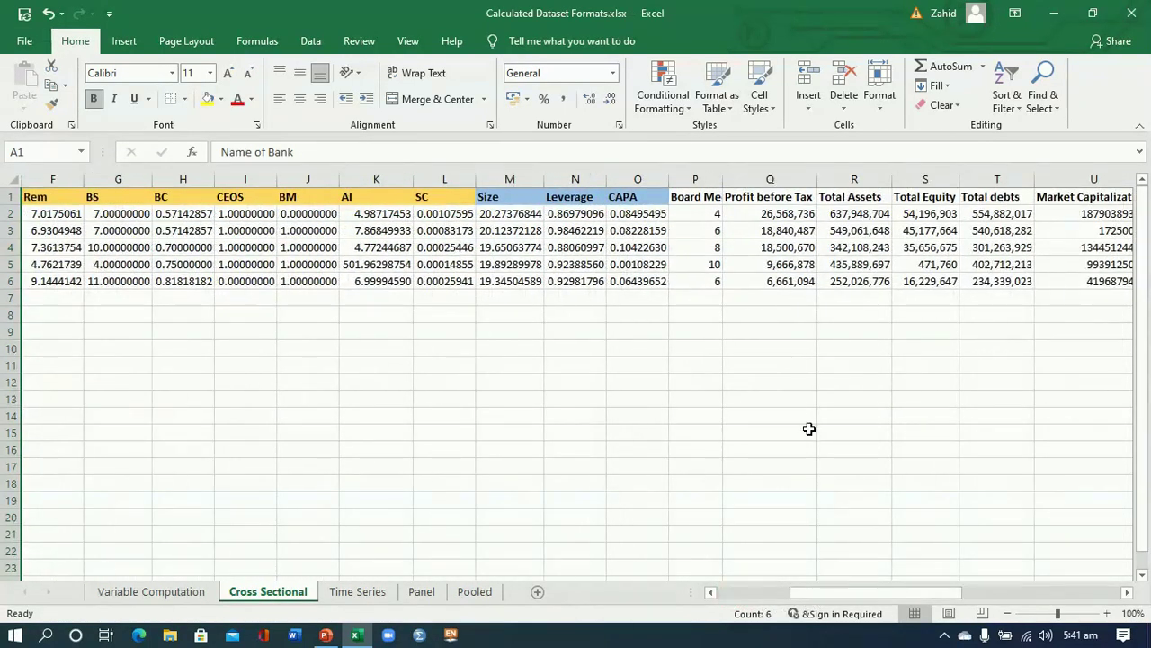
{"action": "left_click", "coordinate": [773, 213]}
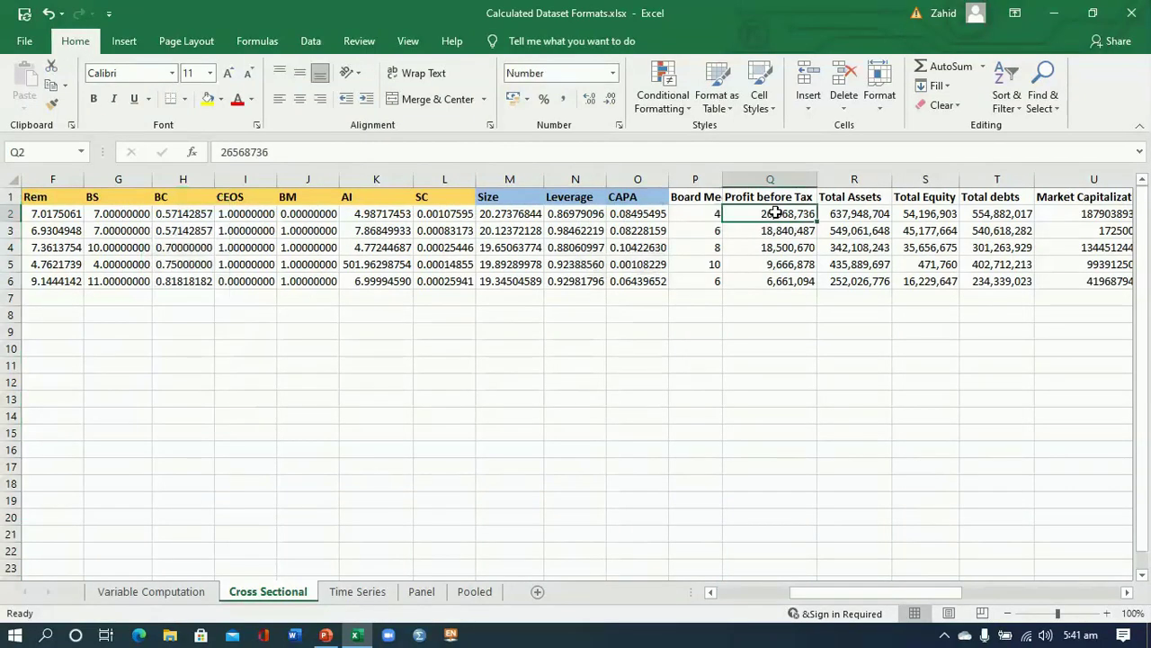
{"action": "left_click_drag", "start_coordinate": [866, 591], "coordinate": [938, 591]}
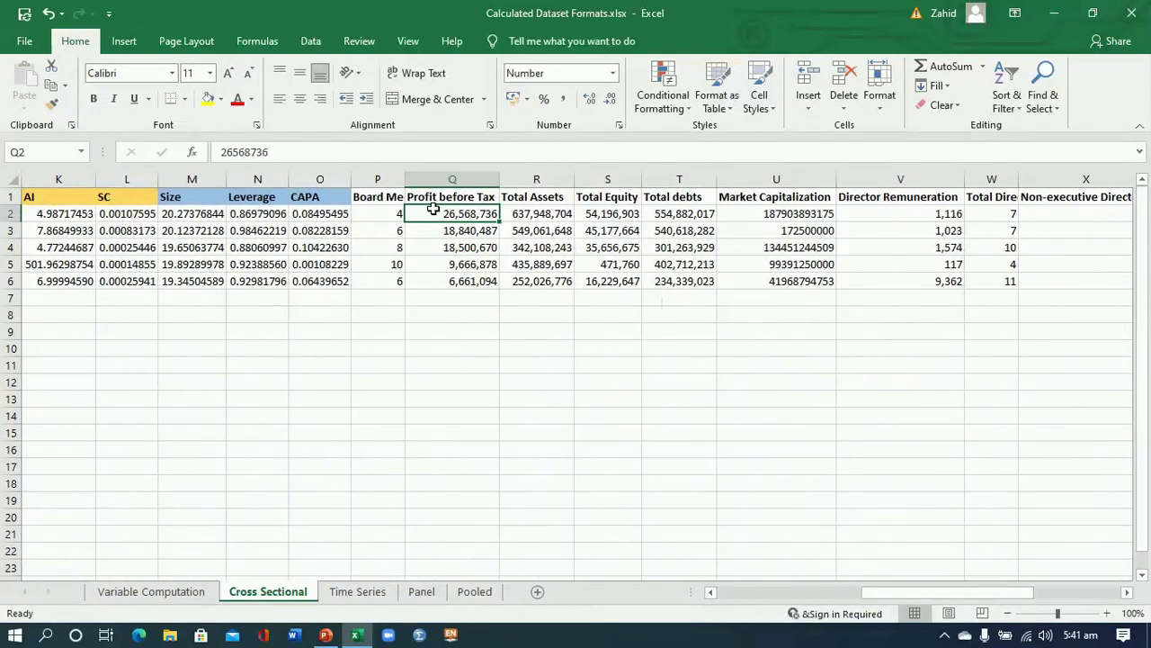
{"action": "left_click_drag", "start_coordinate": [433, 209], "coordinate": [439, 276]}
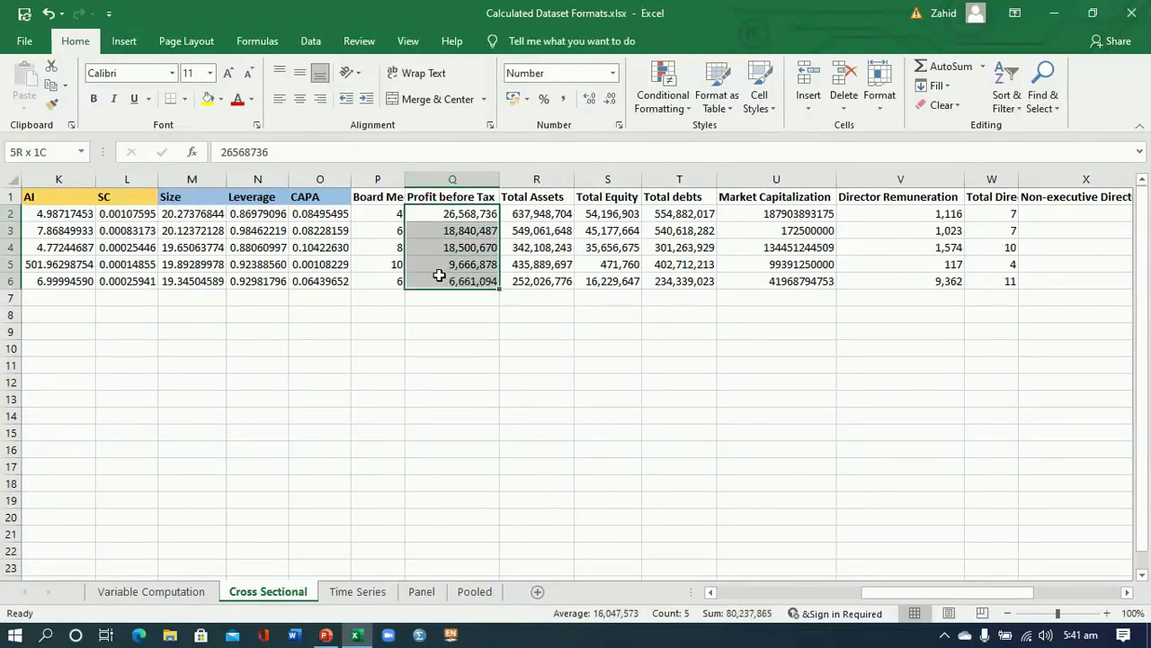
{"action": "key", "text": "ctrl+c"}
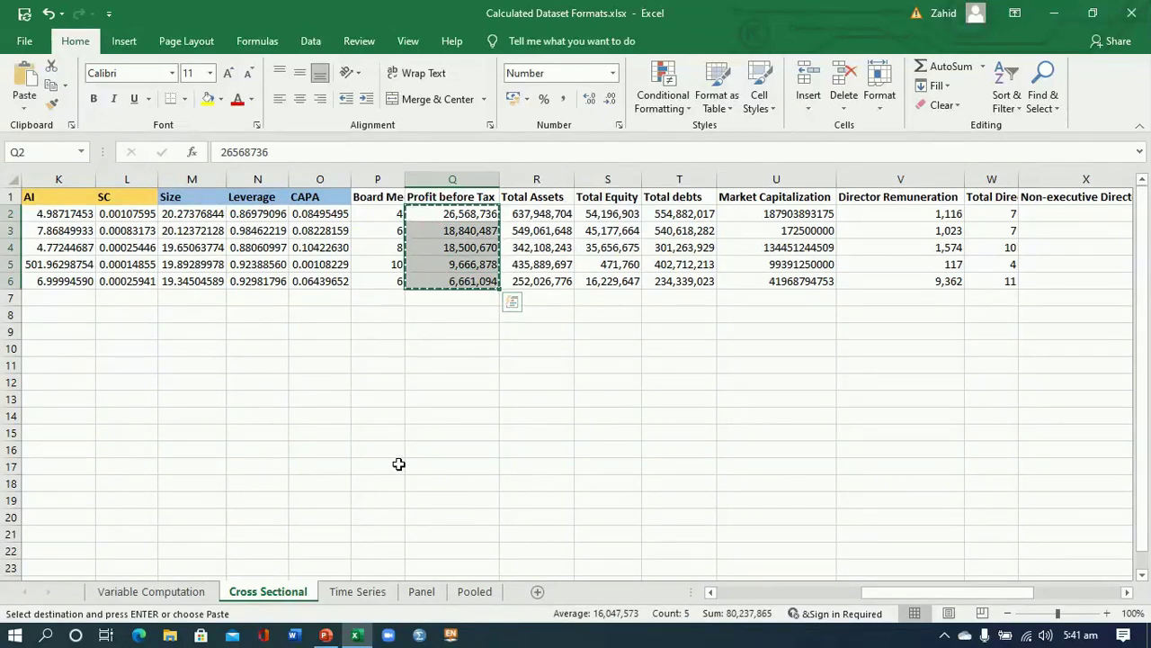
{"action": "left_click", "coordinate": [189, 591]}
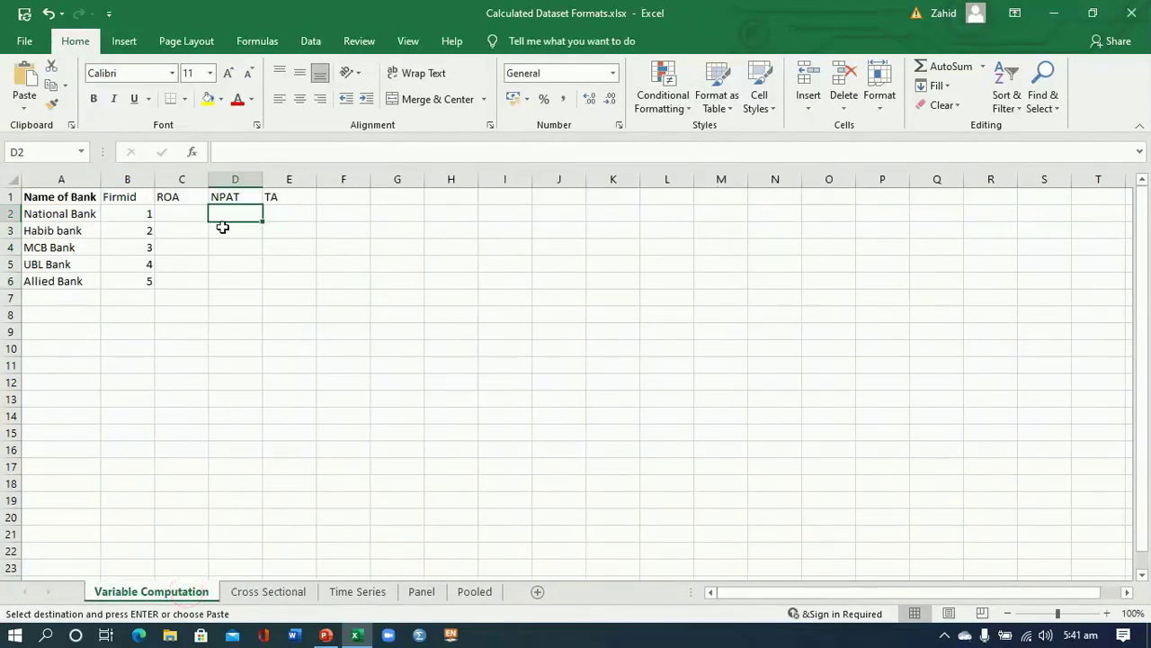
{"action": "key", "text": "ctrl+v"}
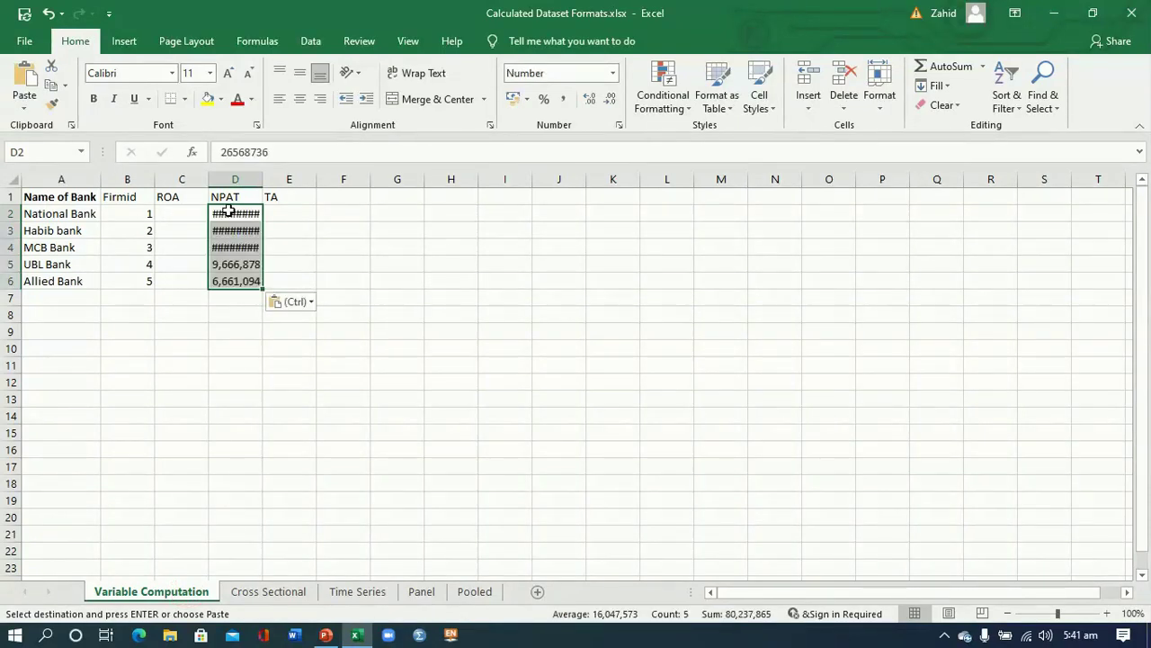
{"action": "double_click", "coordinate": [262, 177]}
Step: Copy the Total Assets values R2:R6 from the Cross Sectional sheet into E2:E6 under TA and autofit column E
{"action": "left_click", "coordinate": [286, 210]}
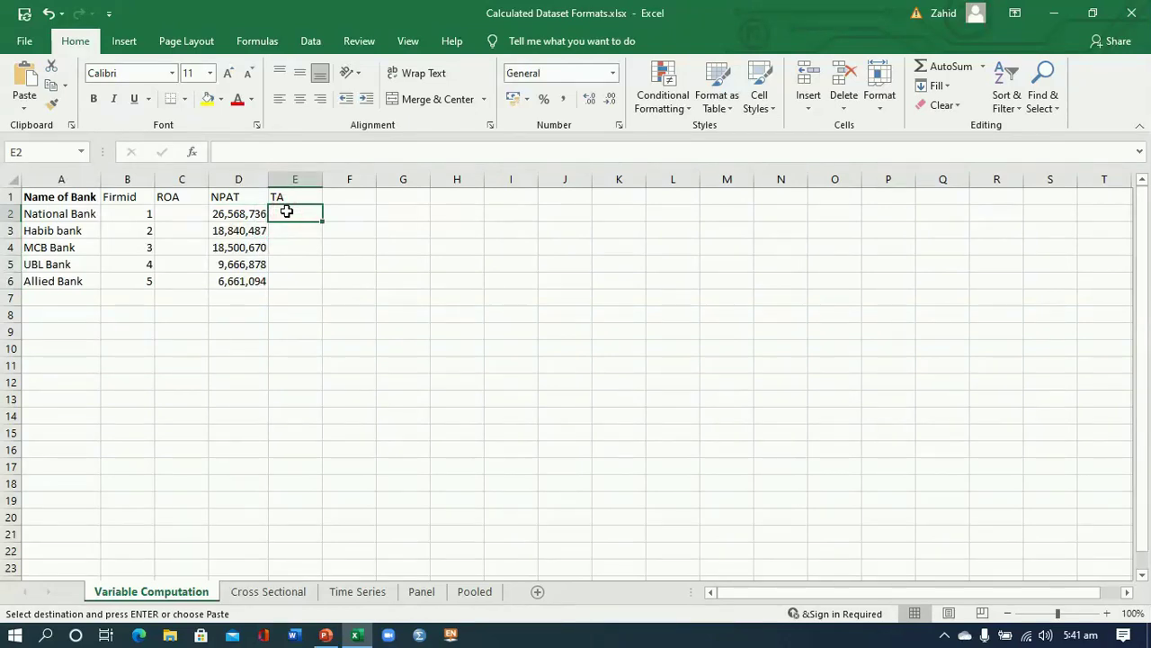
{"action": "left_click", "coordinate": [296, 592]}
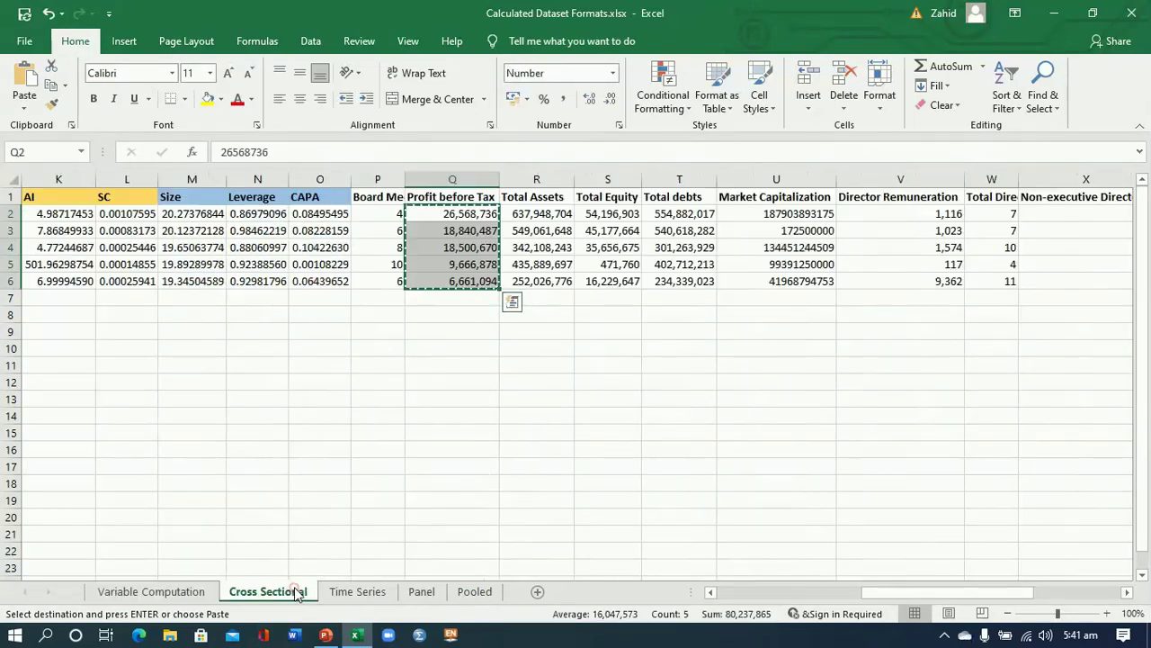
{"action": "left_click_drag", "start_coordinate": [545, 213], "coordinate": [545, 273]}
{"action": "key", "text": "ctrl+c"}
{"action": "left_click", "coordinate": [167, 591]}
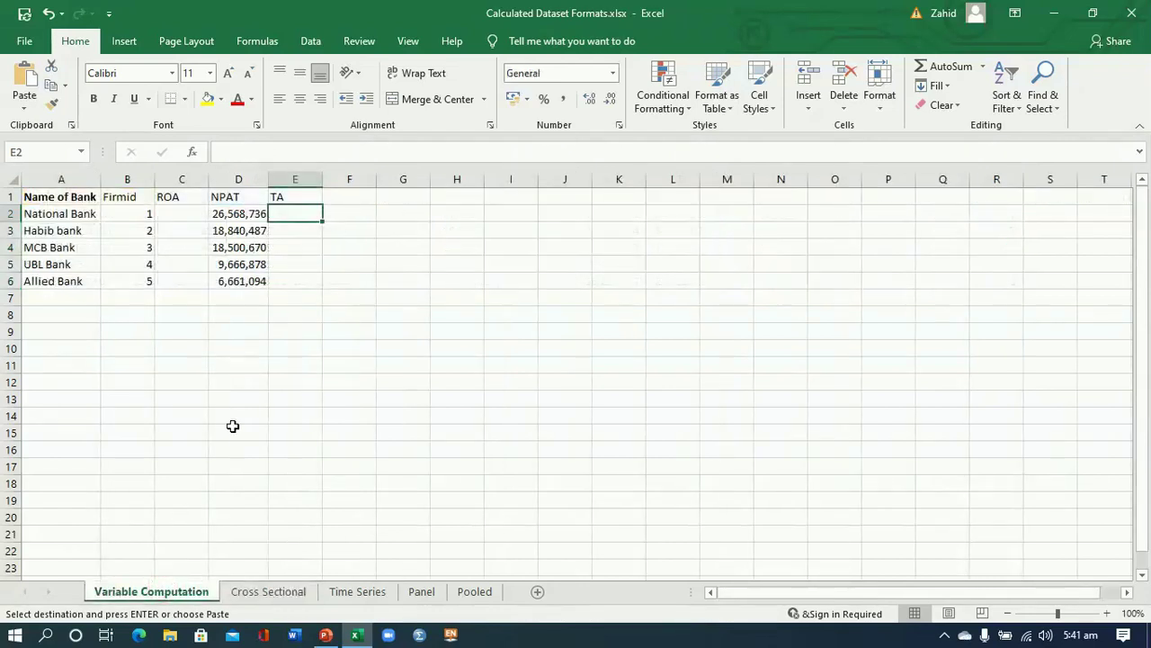
{"action": "key", "text": "ctrl+v"}
{"action": "double_click", "coordinate": [322, 173]}
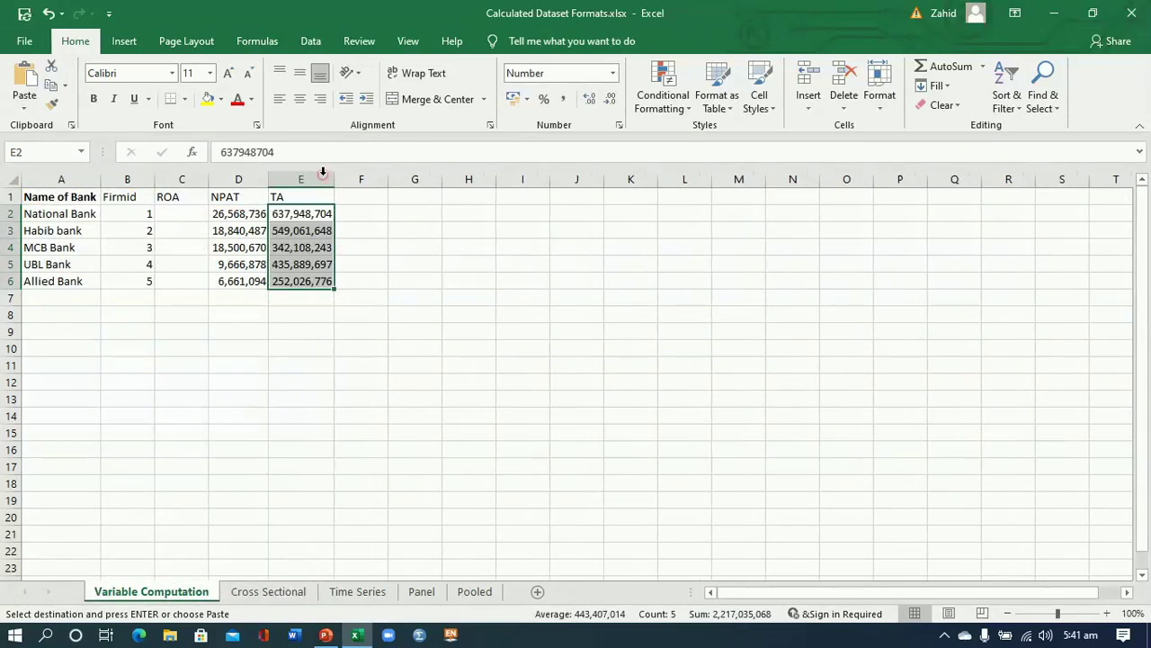
{"action": "left_click", "coordinate": [247, 230]}
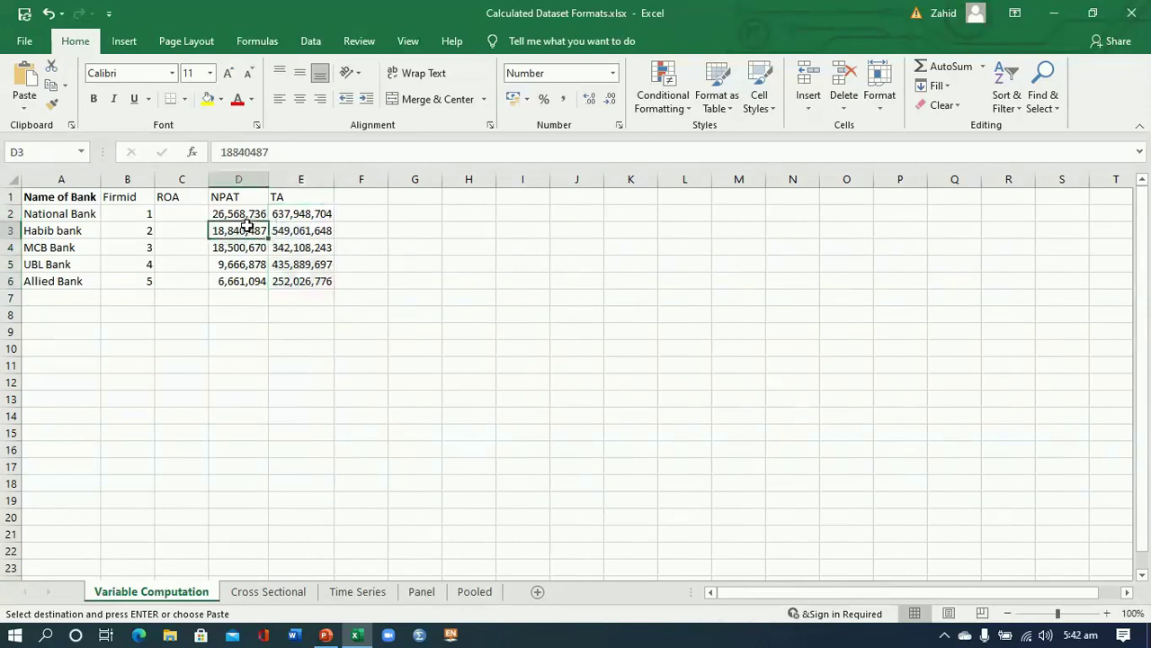
{"action": "left_click", "coordinate": [184, 215]}
{"action": "type", "text": "="}
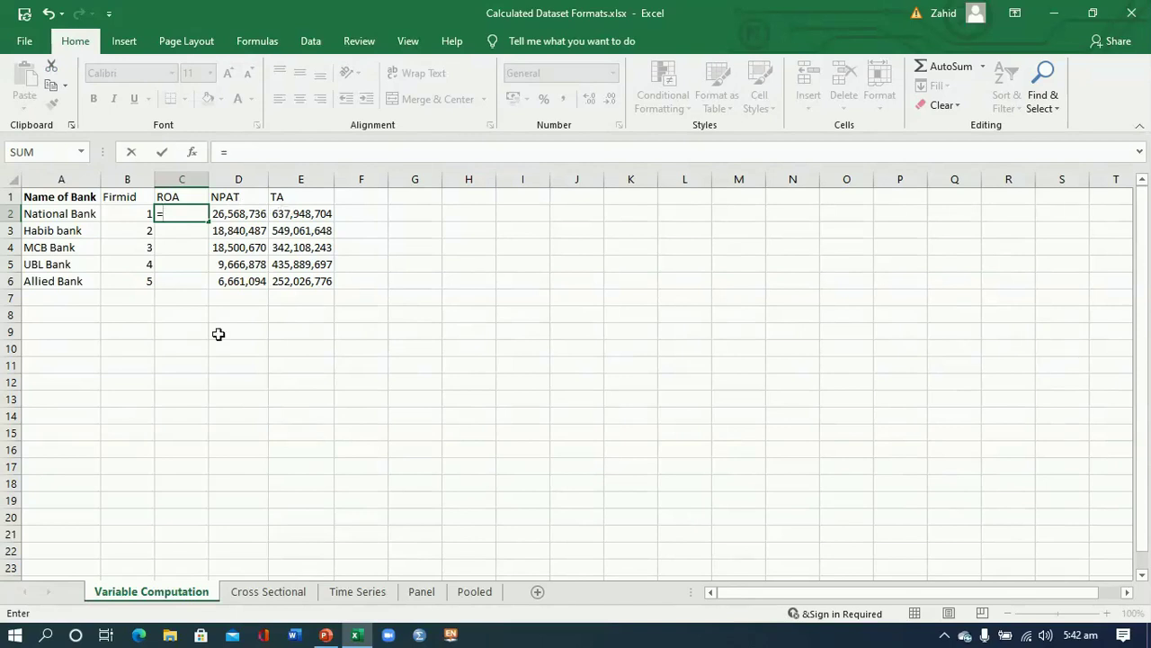
{"action": "key", "text": "Escape"}
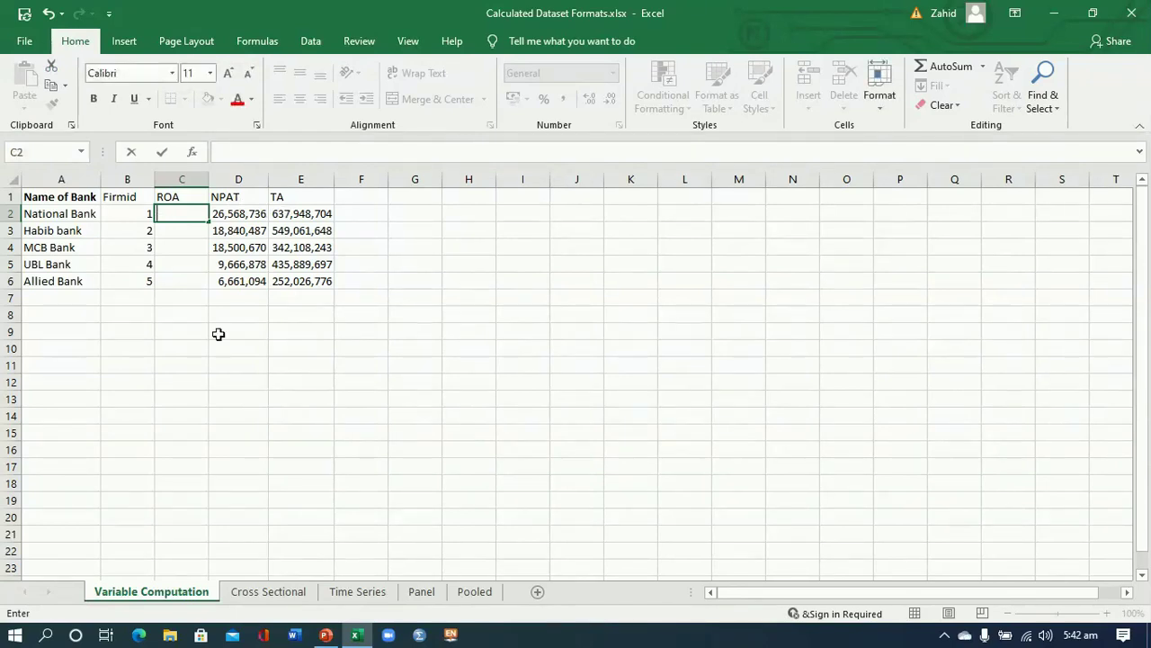
{"action": "left_click", "coordinate": [162, 326]}
Step: Compute ROA in C2 with the formula =D2/E2 and fill it down to C6 for all five banks
{"action": "left_click", "coordinate": [174, 216]}
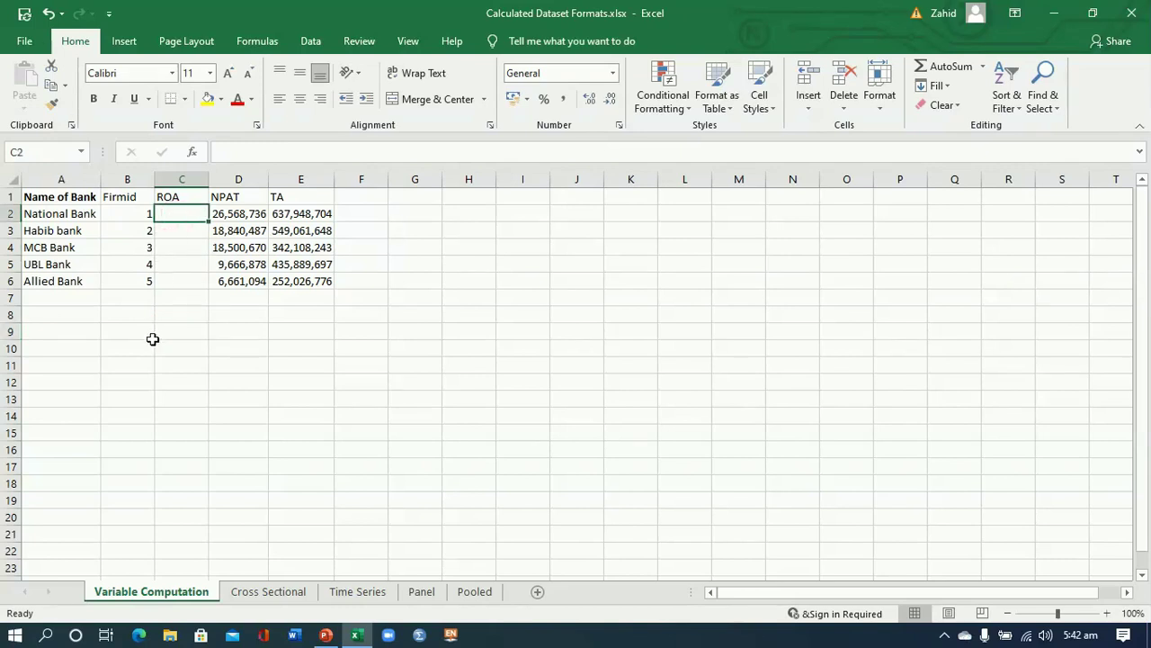
{"action": "type", "text": "="}
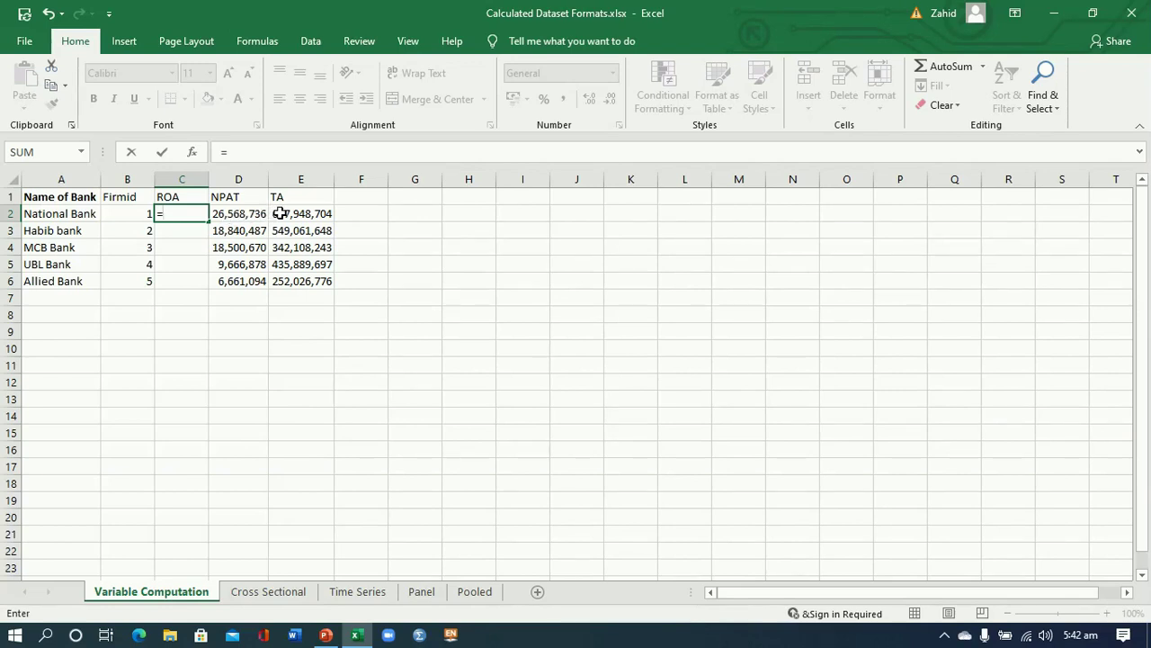
{"action": "left_click", "coordinate": [234, 213]}
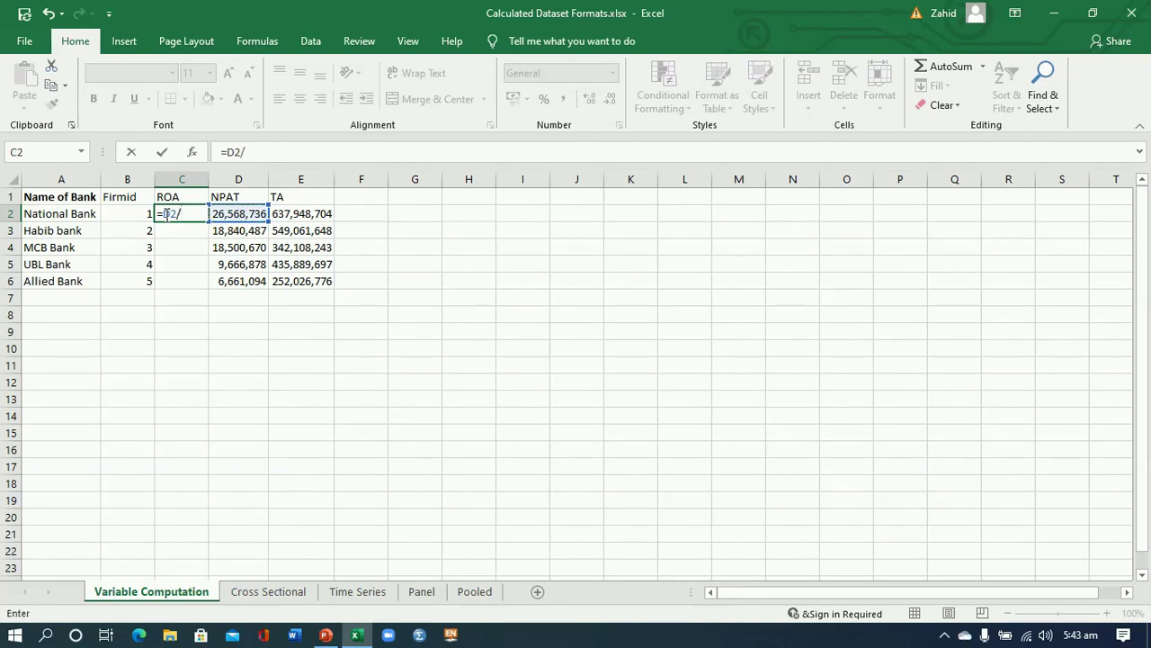
{"action": "left_click", "coordinate": [295, 213]}
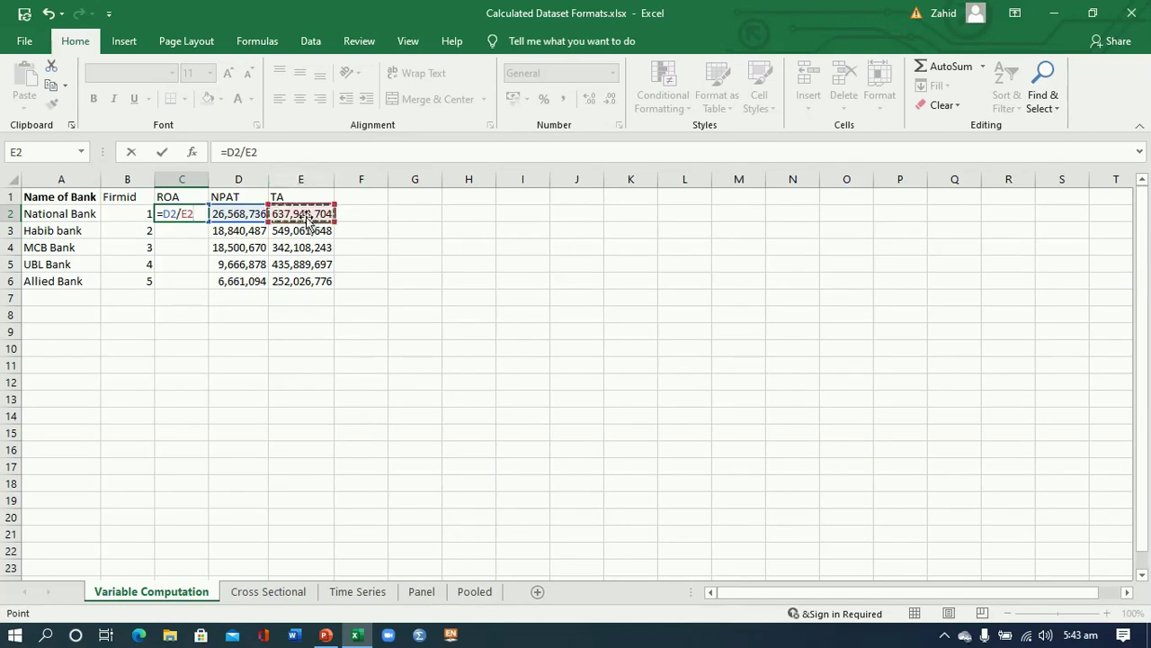
{"action": "key", "text": "Return"}
{"action": "left_click", "coordinate": [190, 214]}
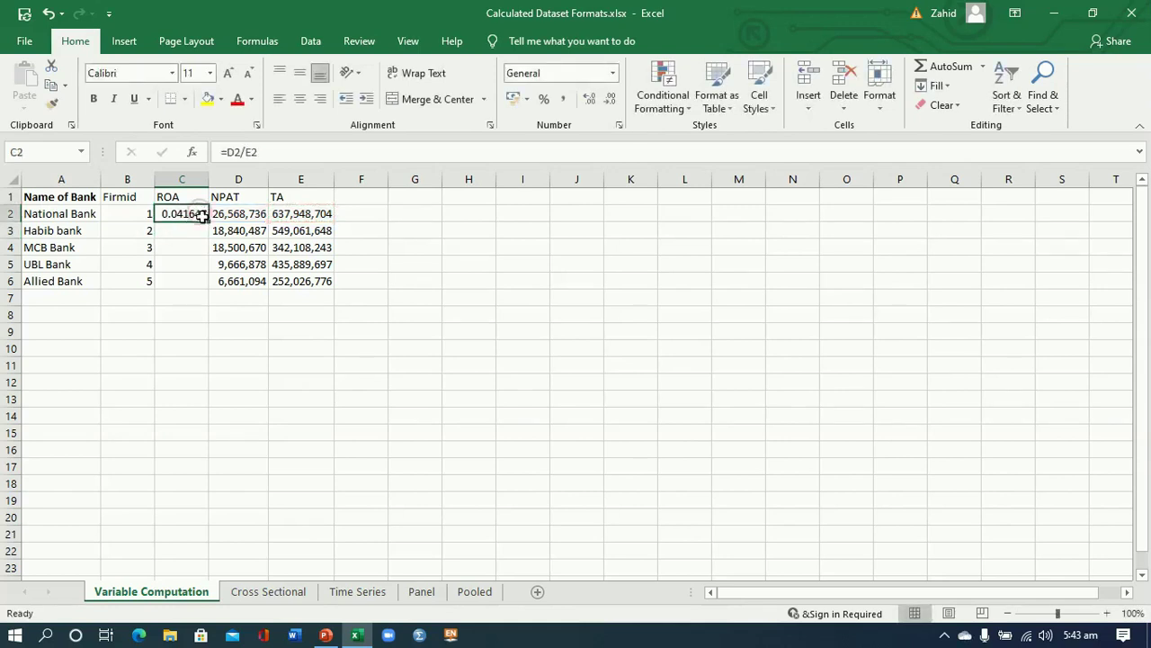
{"action": "left_click_drag", "start_coordinate": [207, 220], "coordinate": [206, 283]}
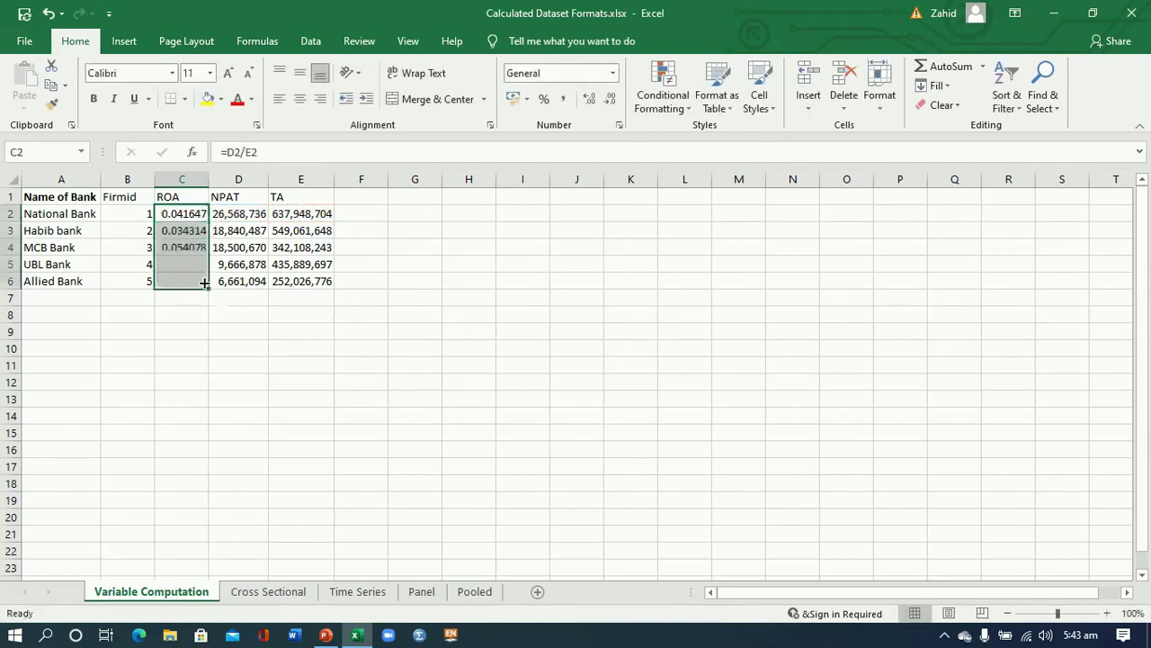
Step: Insert a blank column D between ROA and NPAT and select its header cell D1
{"action": "left_click", "coordinate": [221, 179]}
{"action": "right_click", "coordinate": [219, 184]}
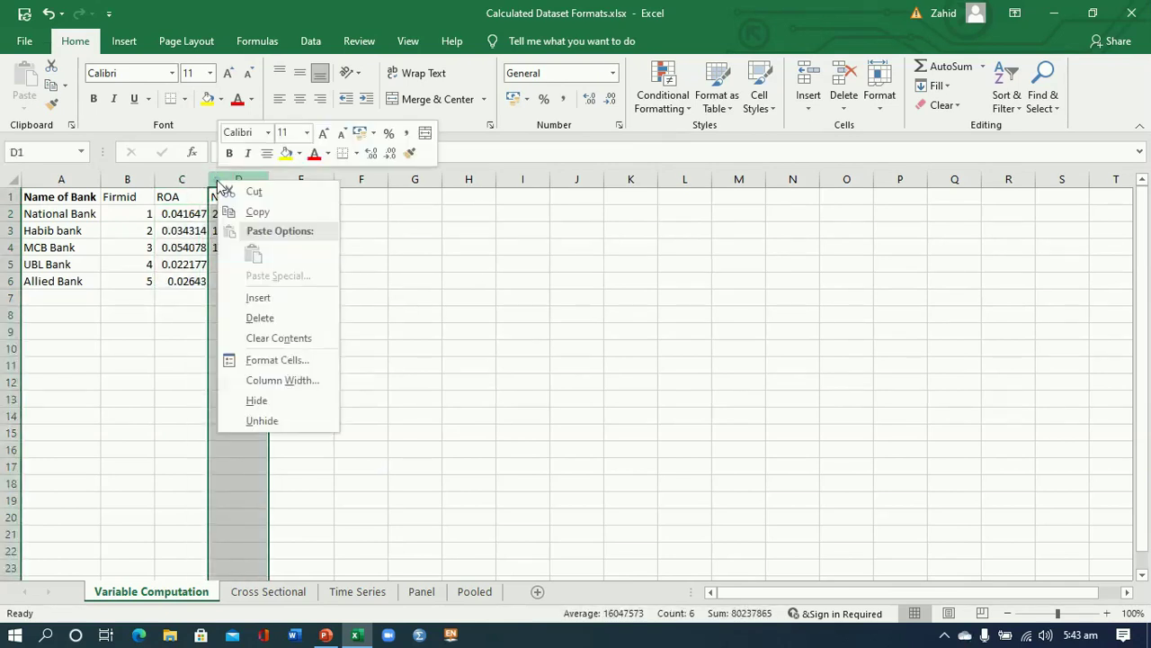
{"action": "left_click", "coordinate": [250, 303]}
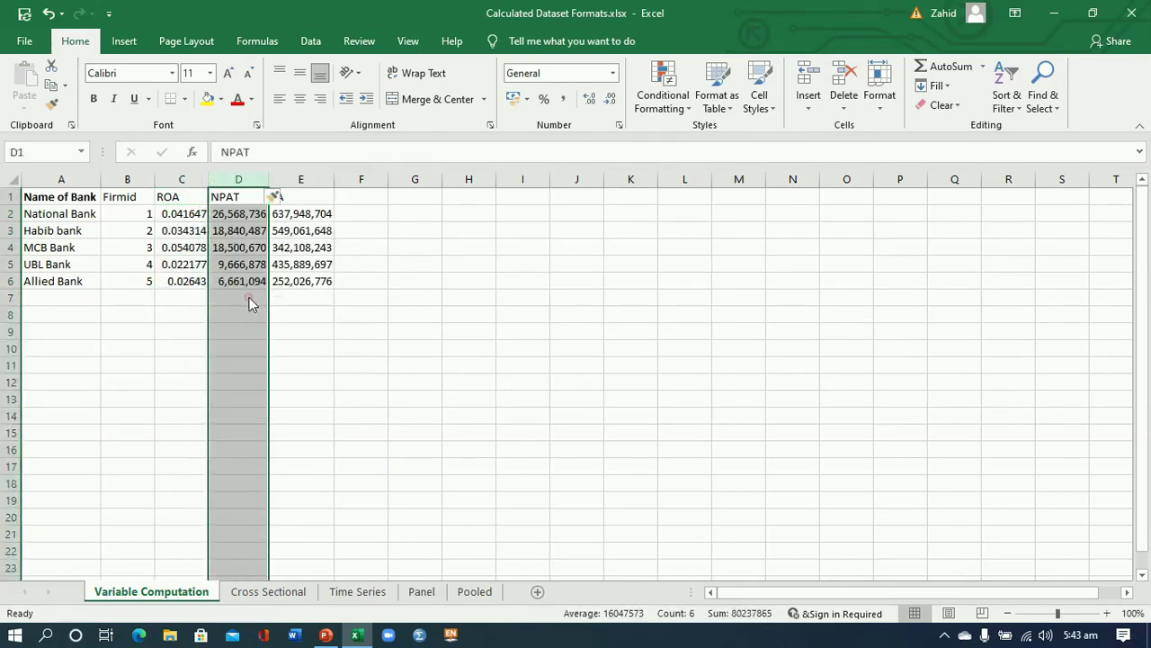
{"action": "left_click", "coordinate": [240, 198]}
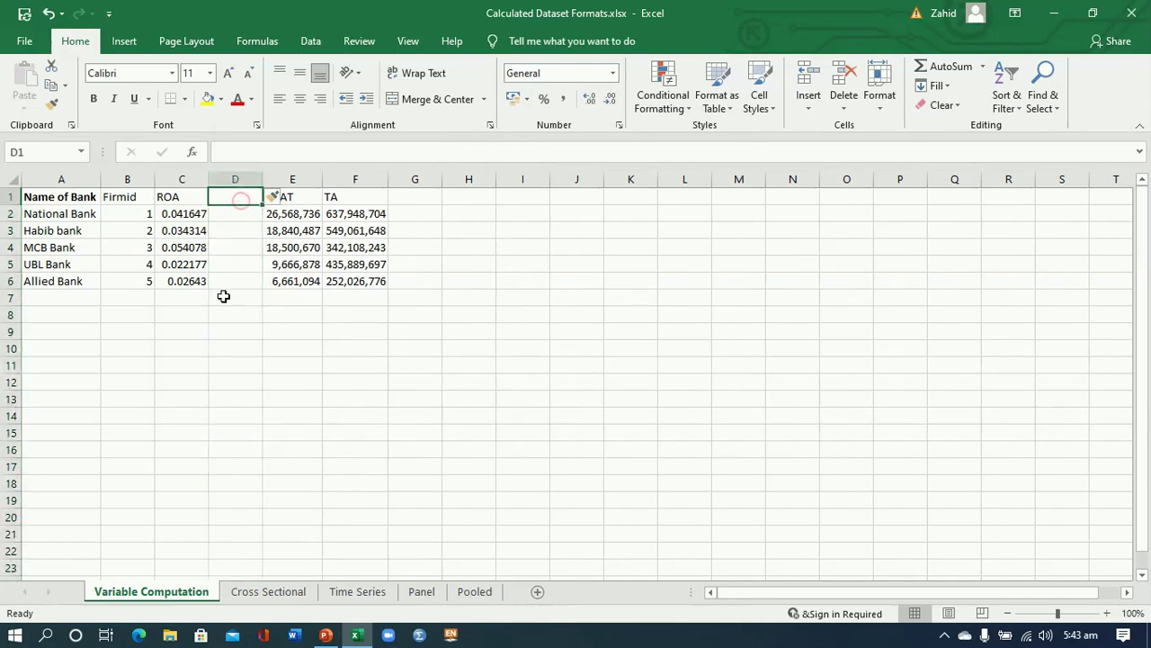
Step: Check the ROE formula in D2 of the Cross Sectional sheet, and add the header ROE in D1 of Variable Computation
{"action": "left_click", "coordinate": [249, 593]}
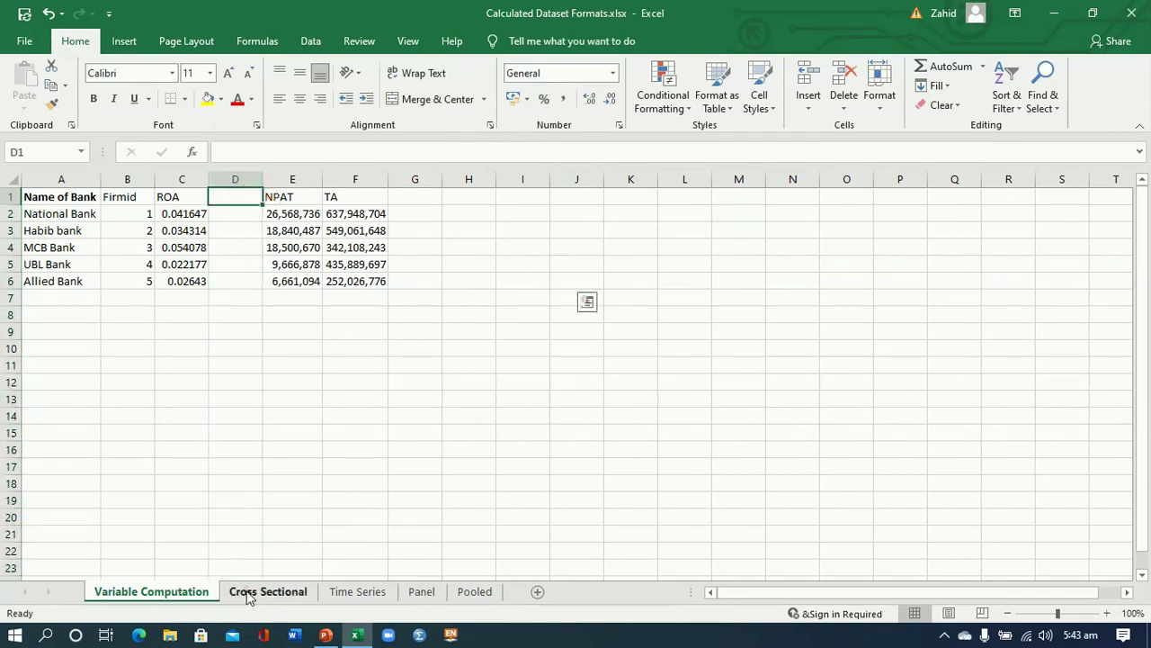
{"action": "left_click_drag", "start_coordinate": [882, 593], "coordinate": [737, 593]}
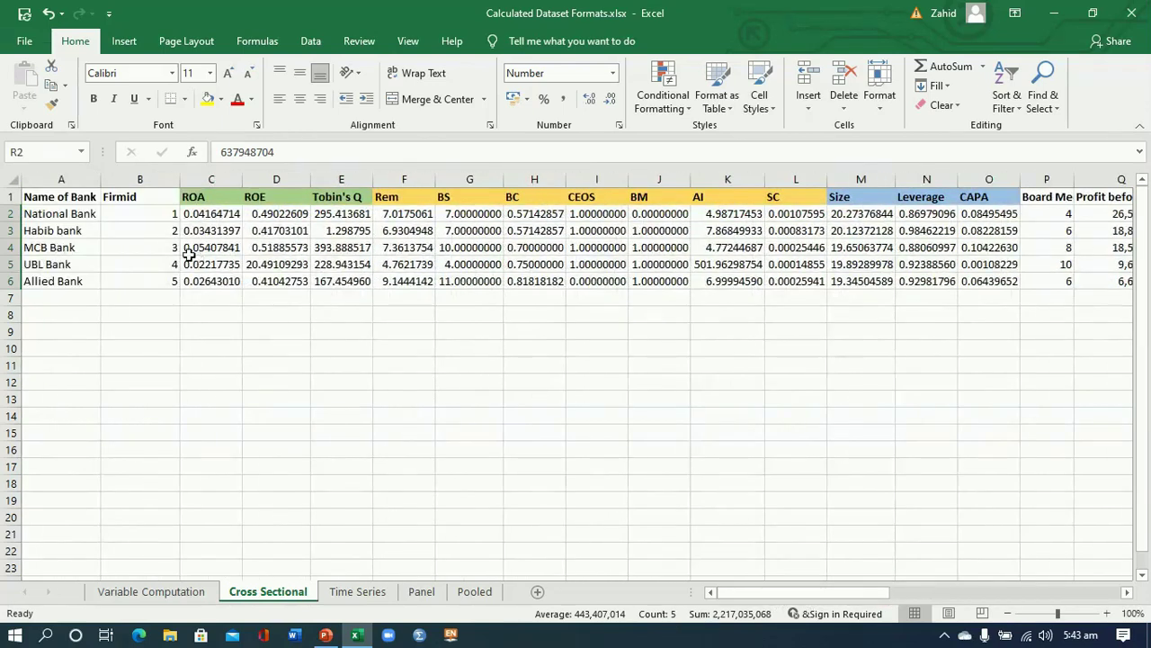
{"action": "left_click", "coordinate": [270, 213]}
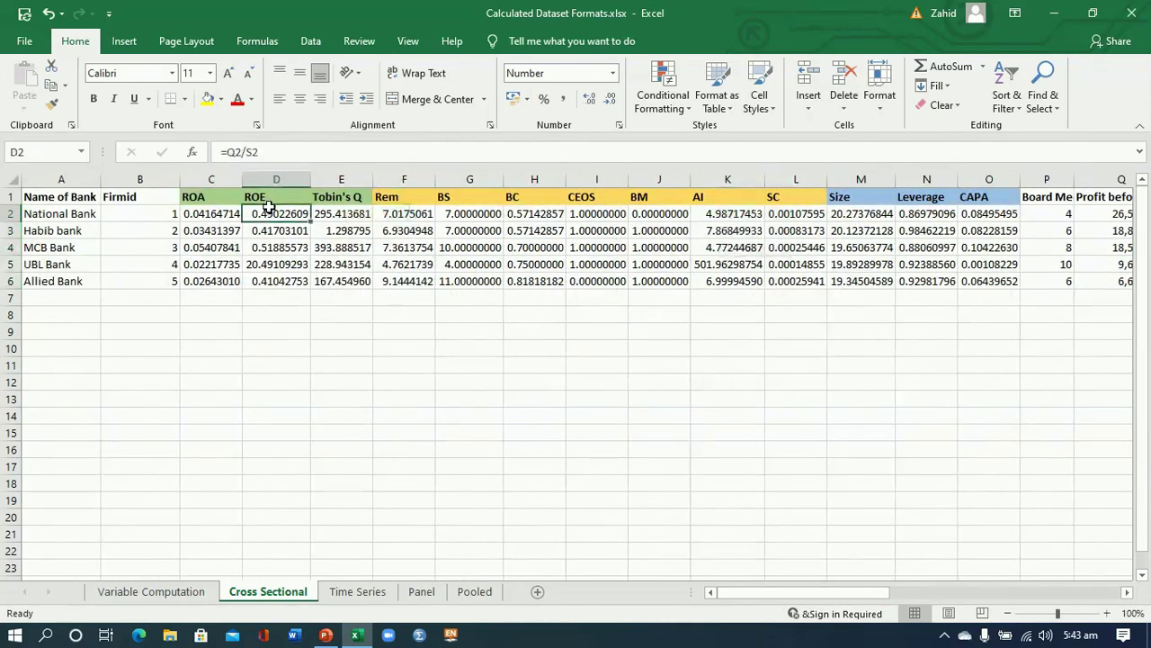
{"action": "left_click", "coordinate": [170, 589]}
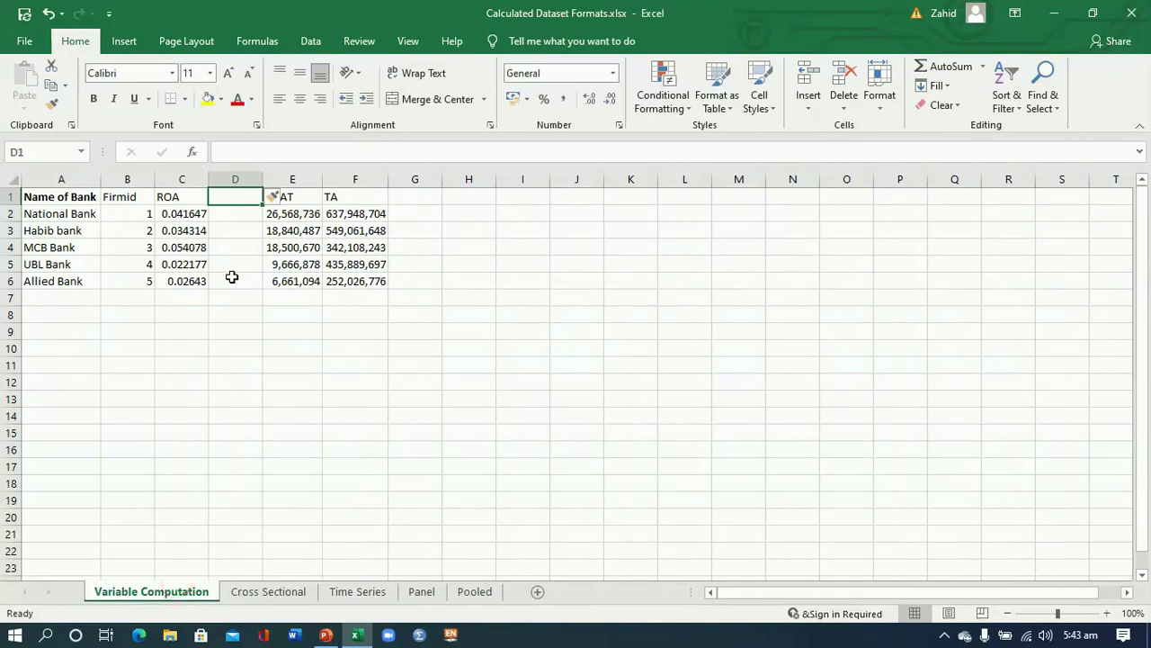
{"action": "type", "text": "O"}
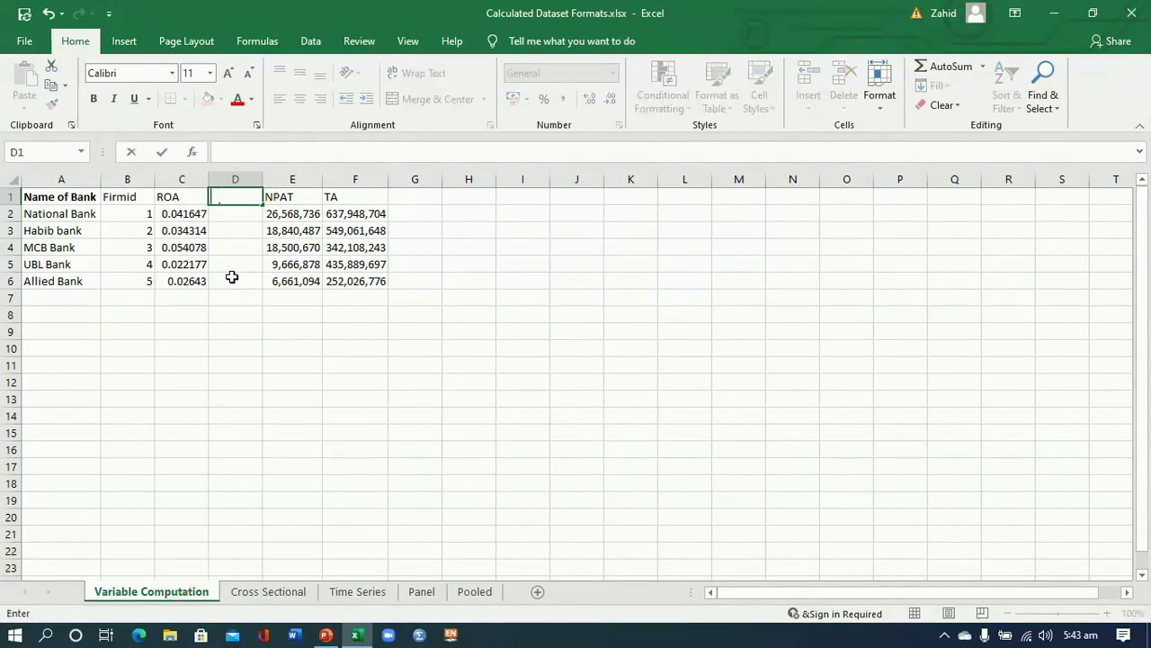
{"action": "type", "text": "E"}
{"action": "left_click", "coordinate": [233, 217]}
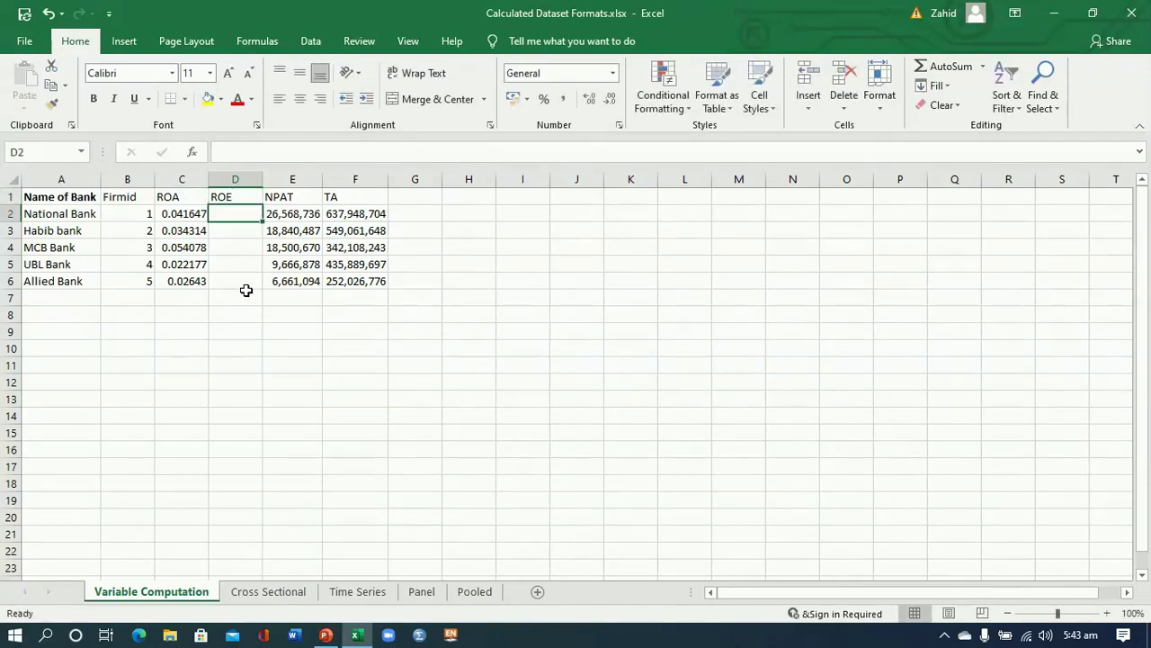
Step: Write the formula note "ROE = ROE/TA" in cell A9 below the bank table
{"action": "left_click", "coordinate": [60, 340]}
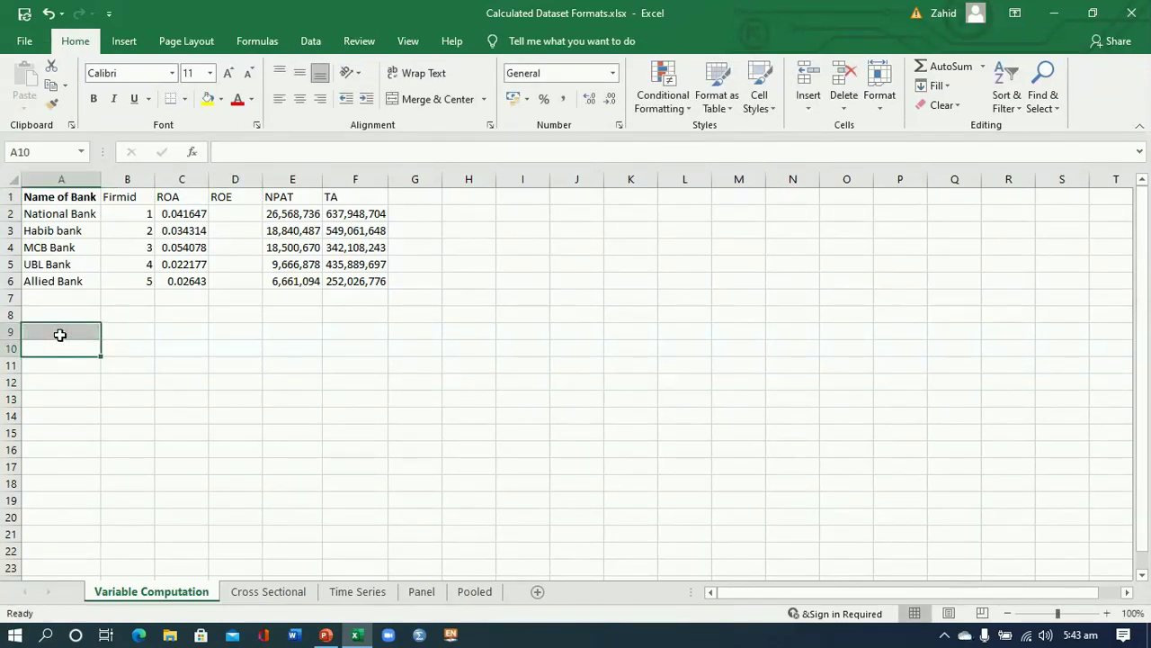
{"action": "left_click", "coordinate": [60, 335]}
{"action": "type", "text": "ROE ="}
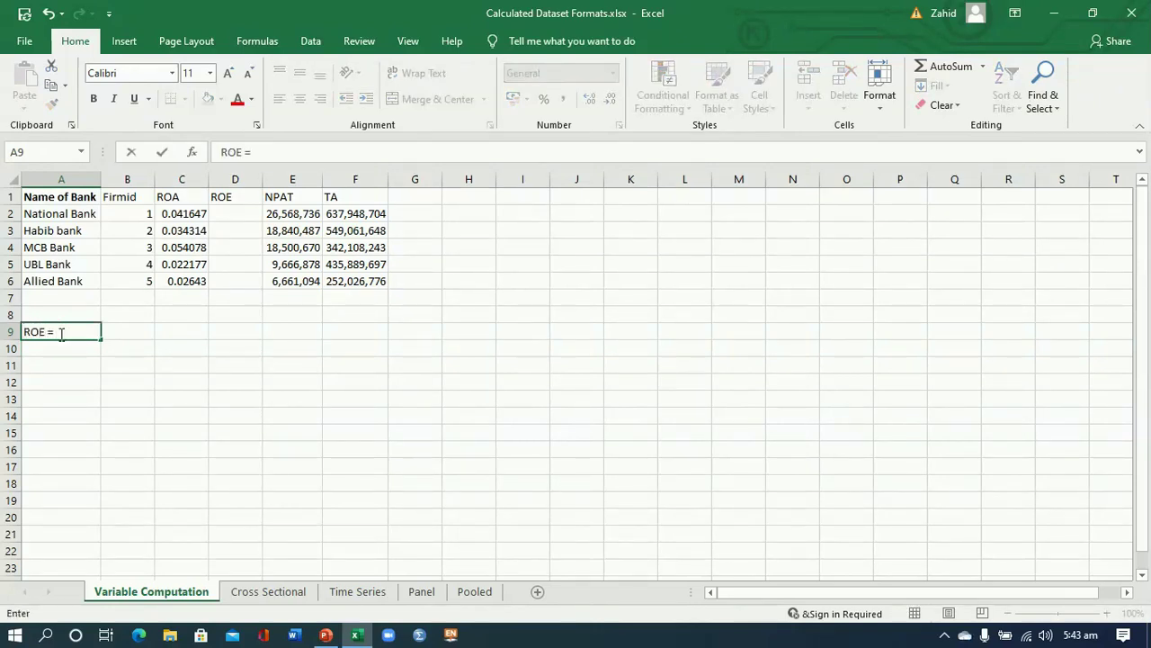
{"action": "type", "text": " ROE/TA"}
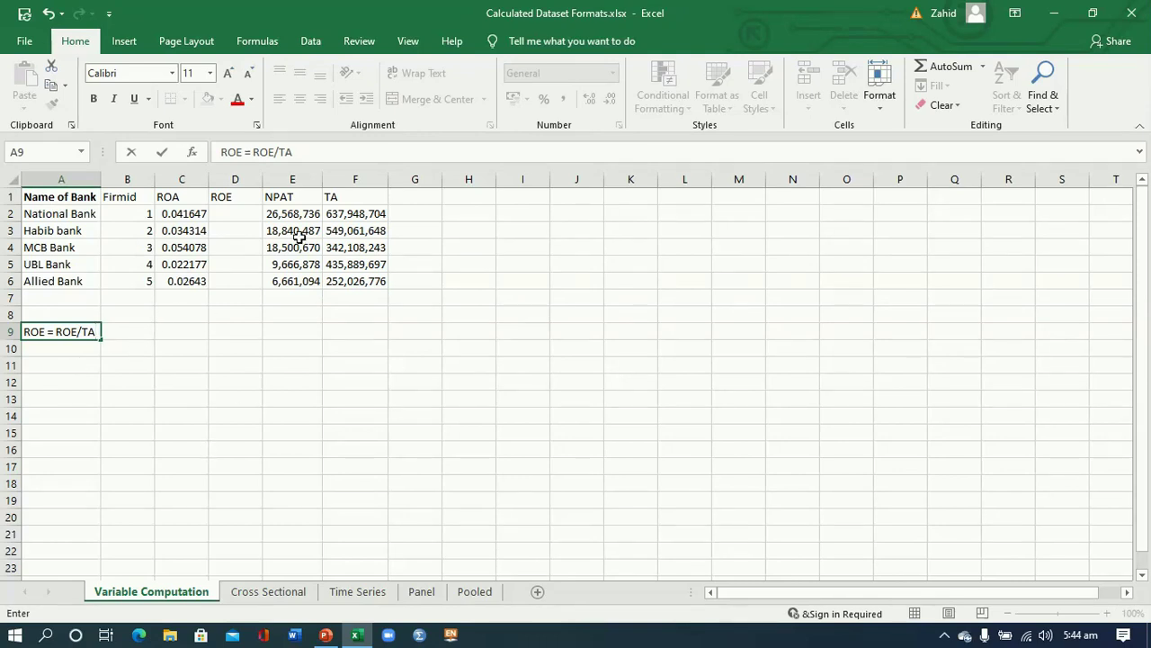
{"action": "left_click", "coordinate": [340, 213]}
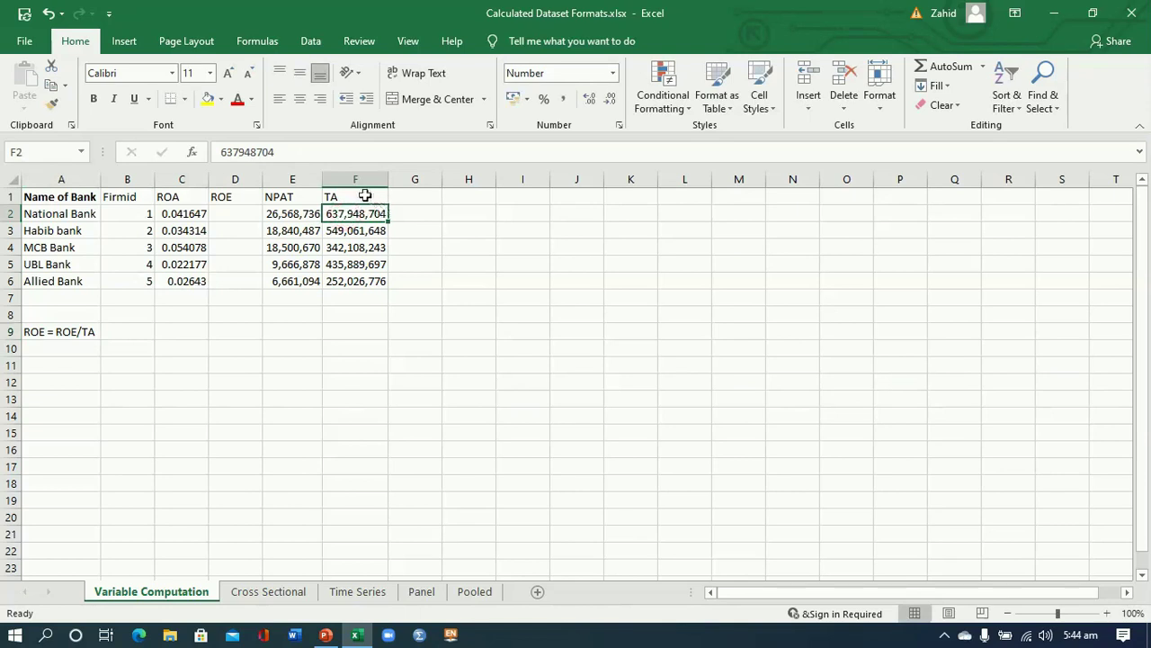
Step: Insert a blank column F between the NPAT and TA columns
{"action": "left_click", "coordinate": [359, 179]}
{"action": "right_click", "coordinate": [360, 183]}
{"action": "left_click", "coordinate": [394, 301]}
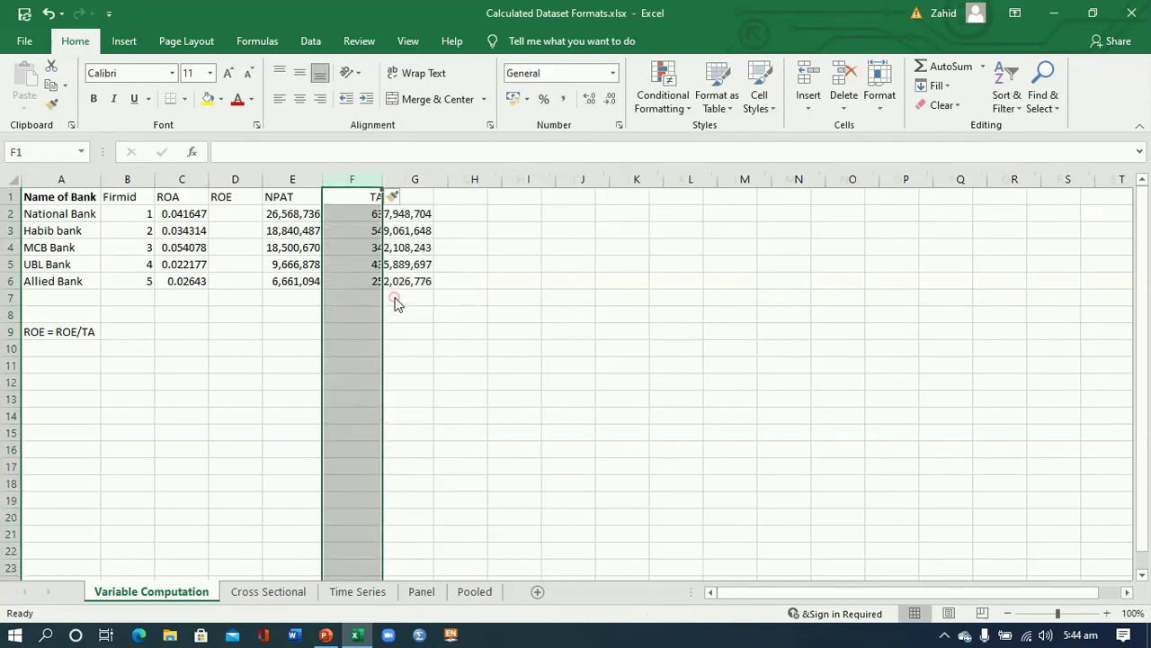
Step: Enter the header ROE in cell F1 of the new blank column
{"action": "left_click", "coordinate": [351, 200]}
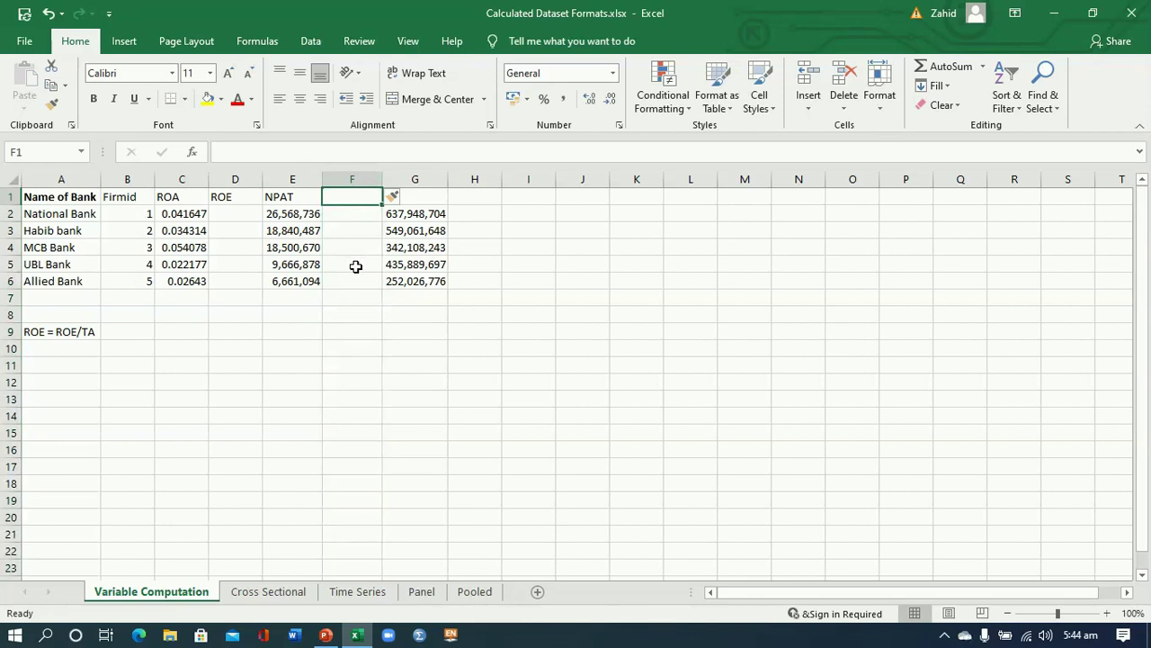
{"action": "type", "text": "RO"}
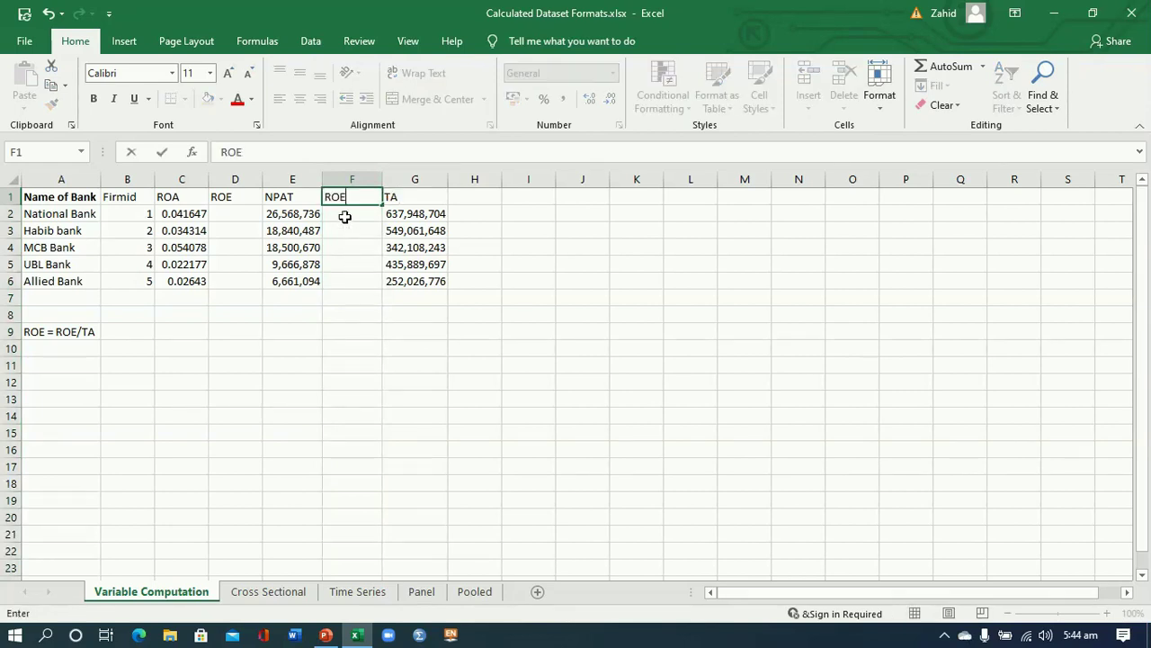
{"action": "type", "text": "E"}
{"action": "key", "text": "Return"}
Step: Copy the Total Equity values in S2:S6 of the Cross Sectional sheet
{"action": "left_click", "coordinate": [278, 591]}
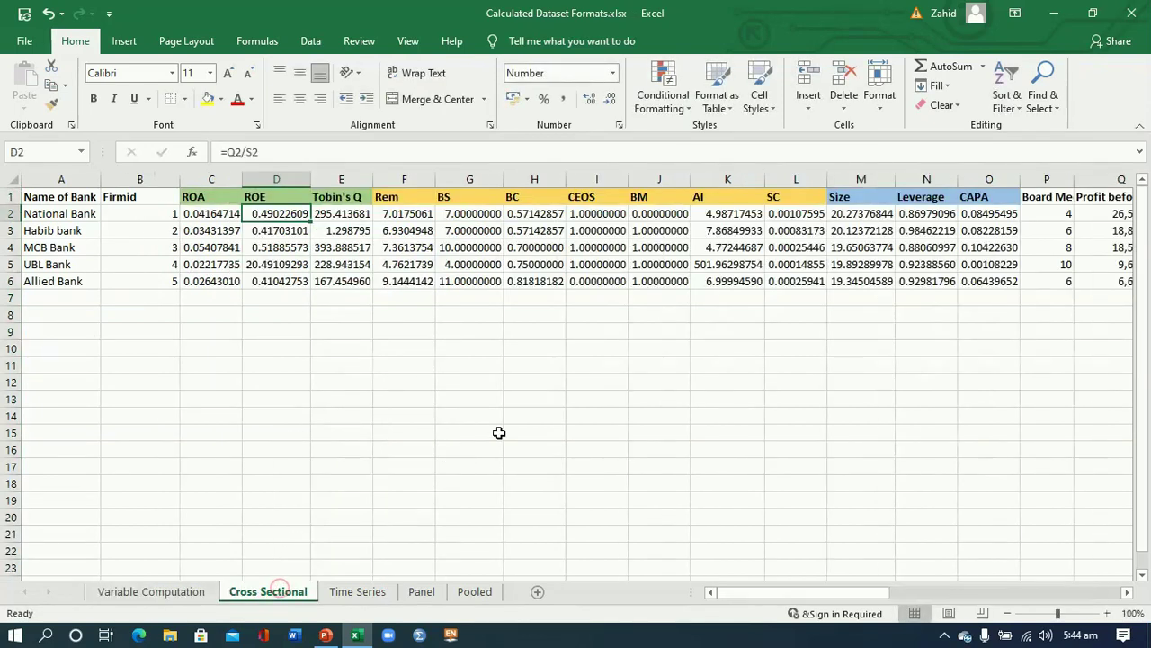
{"action": "left_click_drag", "start_coordinate": [735, 591], "coordinate": [869, 593]}
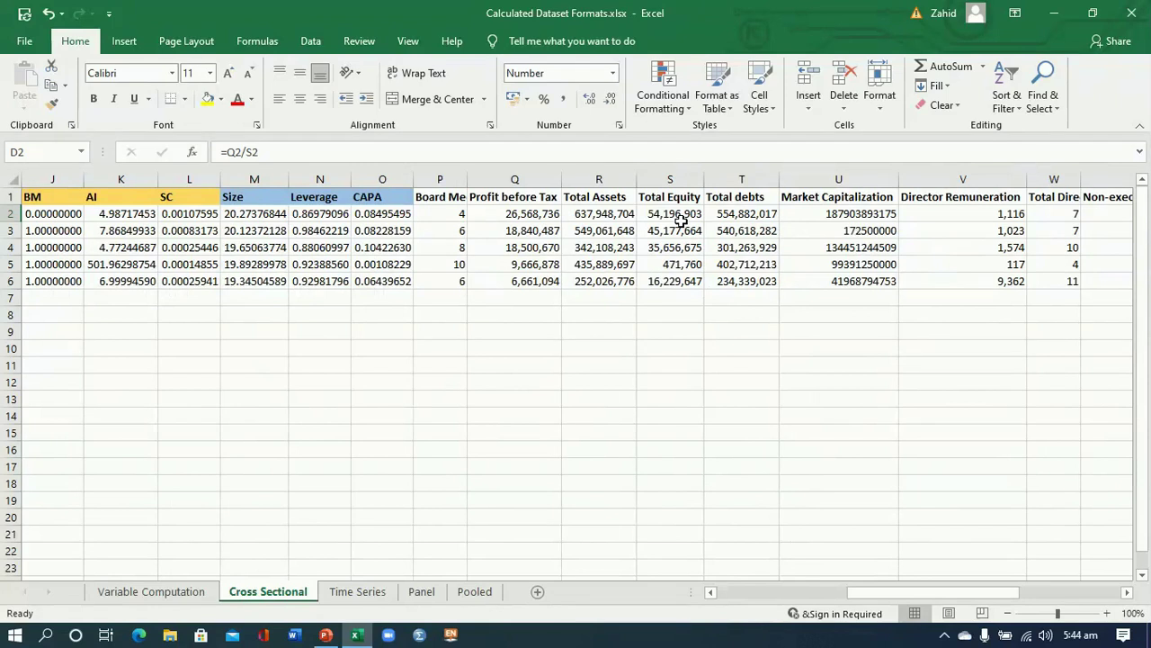
{"action": "left_click_drag", "start_coordinate": [680, 218], "coordinate": [680, 273]}
{"action": "key", "text": "ctrl+c"}
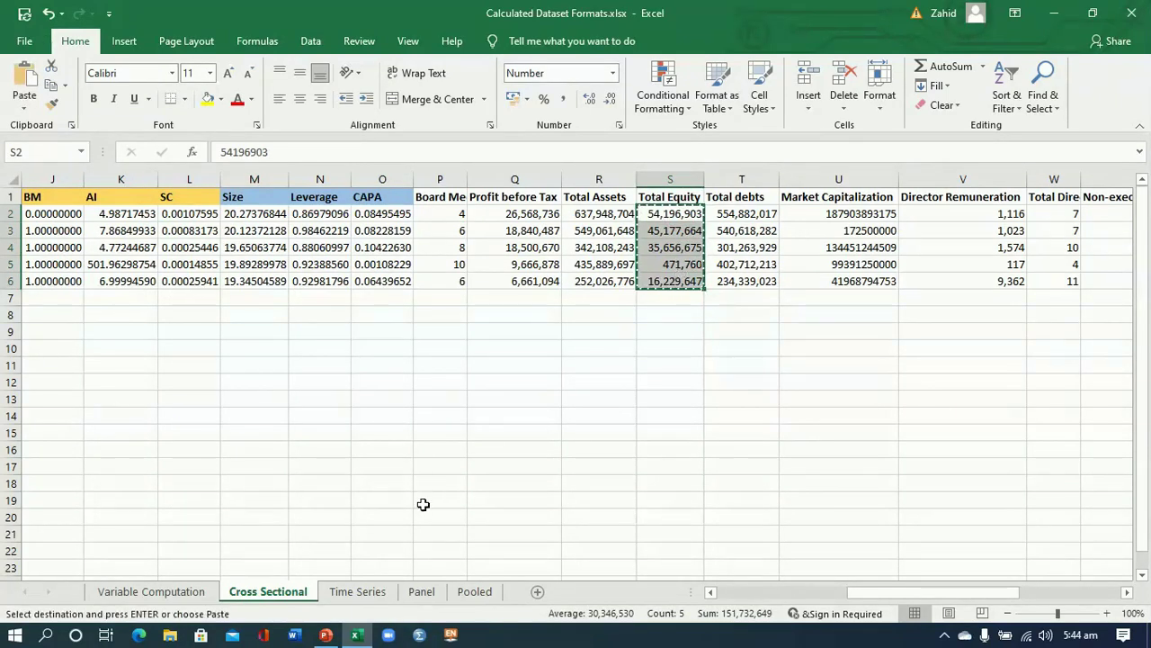
Step: Set the header in F1 of Variable Computation to Equity and change the note in A9 to "ROE = Equity/TA"
{"action": "left_click", "coordinate": [180, 592]}
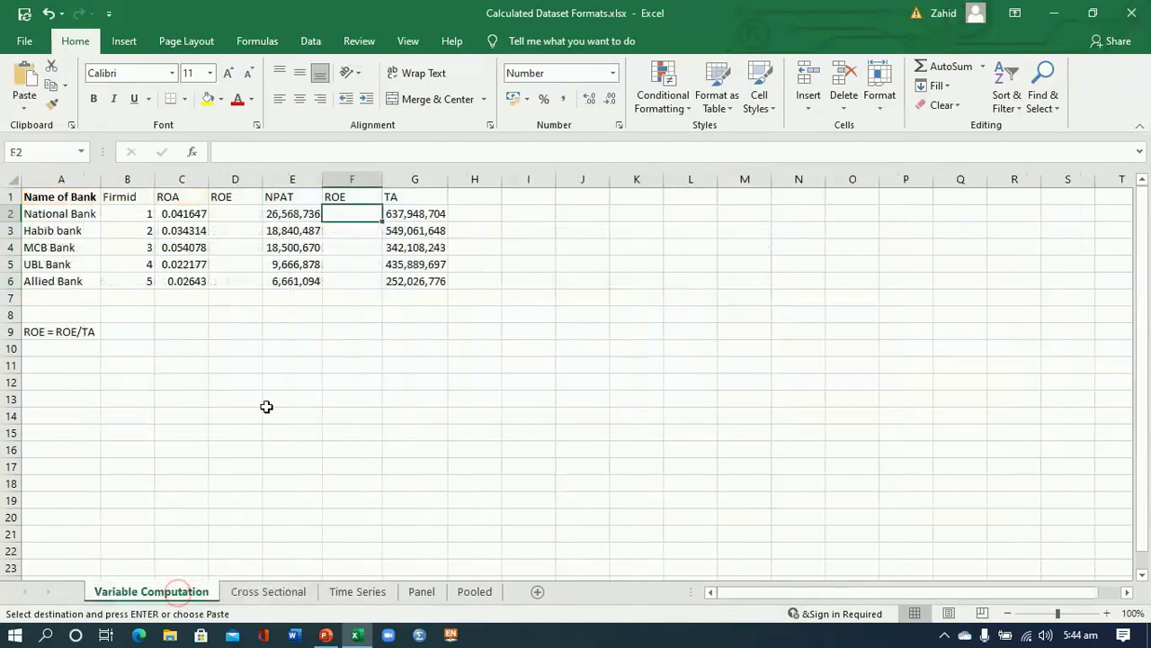
{"action": "left_click", "coordinate": [352, 194]}
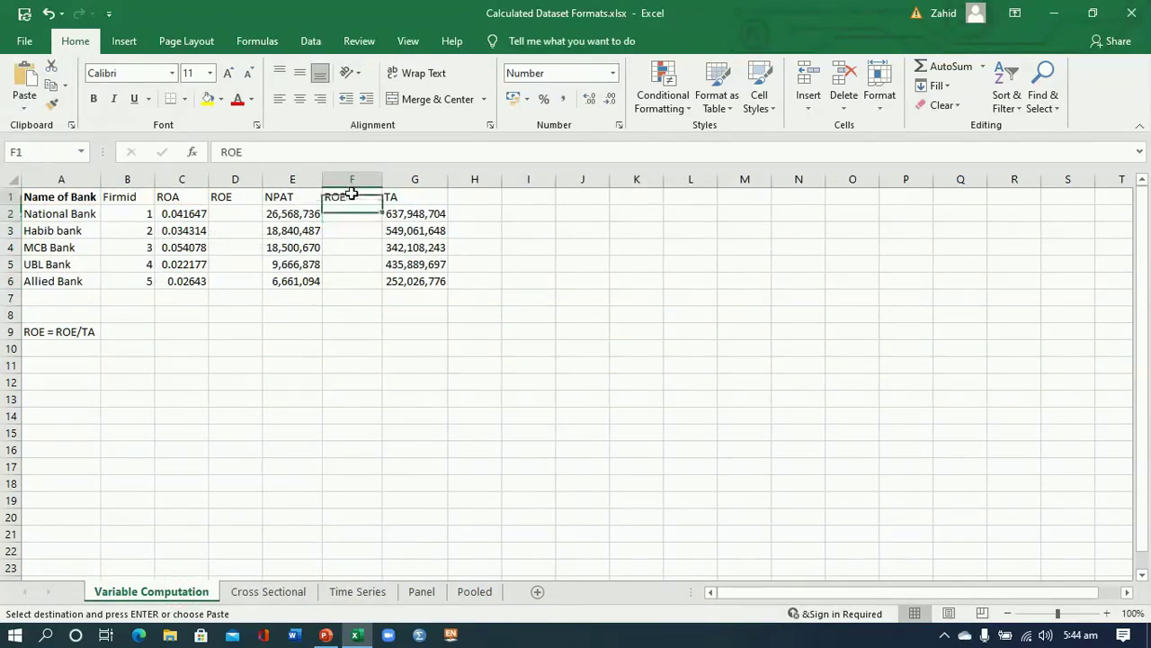
{"action": "type", "text": "Equity"}
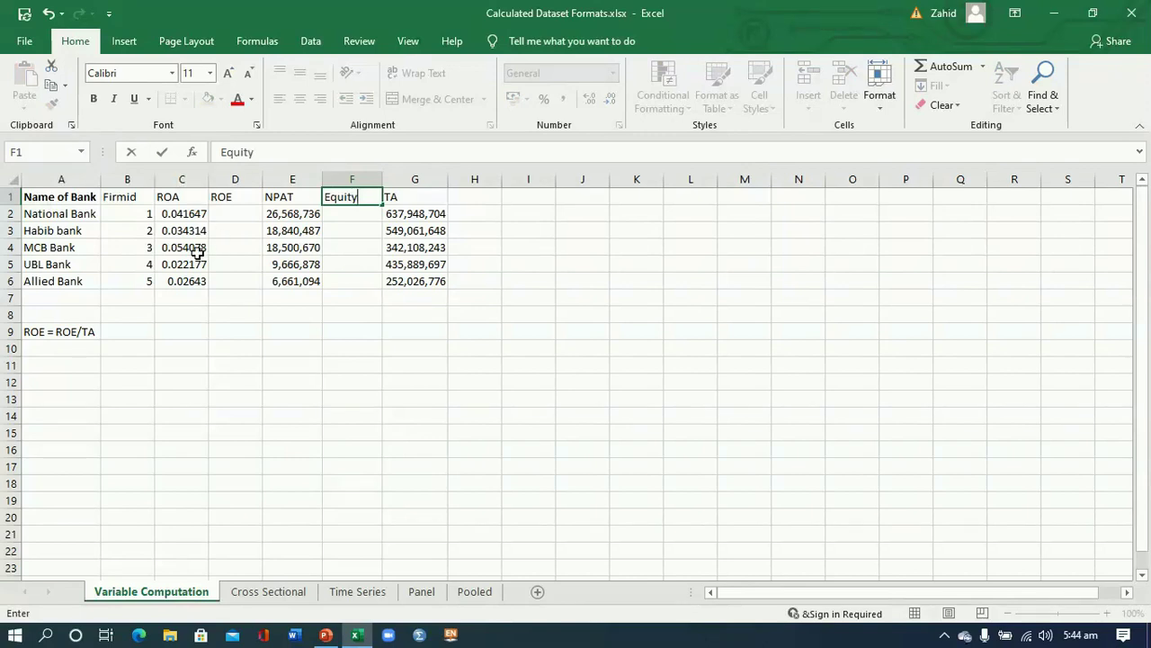
{"action": "double_click", "coordinate": [76, 331]}
{"action": "left_click_drag", "start_coordinate": [77, 331], "coordinate": [56, 332]}
{"action": "type", "text": "Equity"}
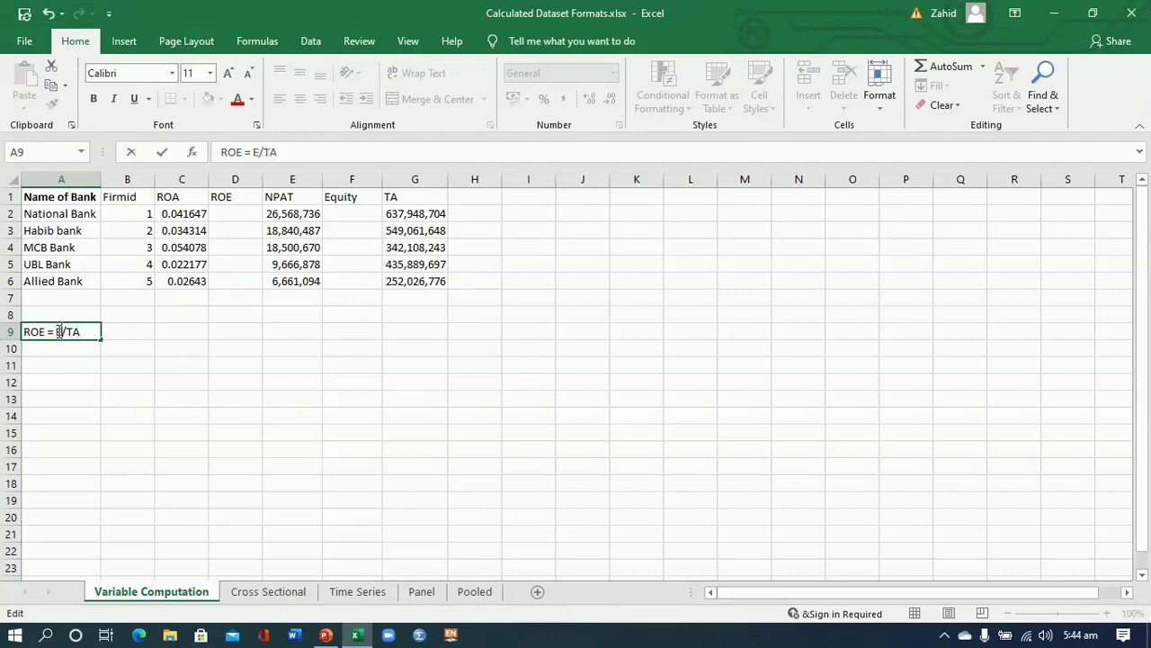
{"action": "left_click", "coordinate": [335, 216]}
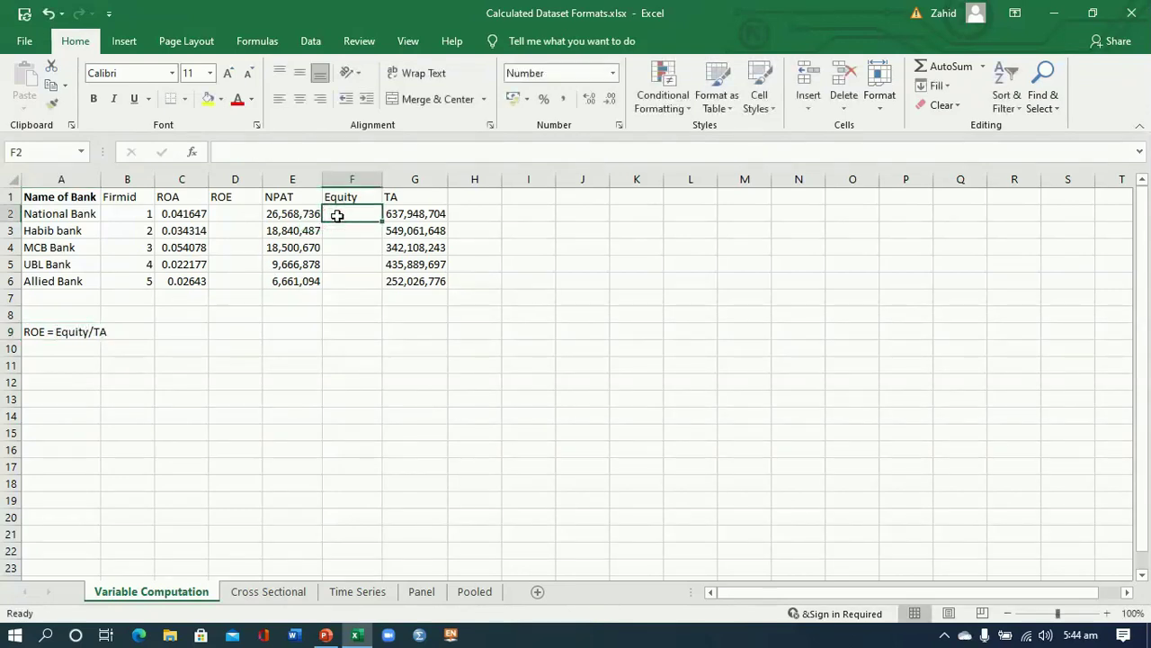
Step: Copy the Total Equity values S2:S6 from the Cross Sectional sheet and paste them as values into F2:F6 of Variable Computation
{"action": "right_click", "coordinate": [337, 216]}
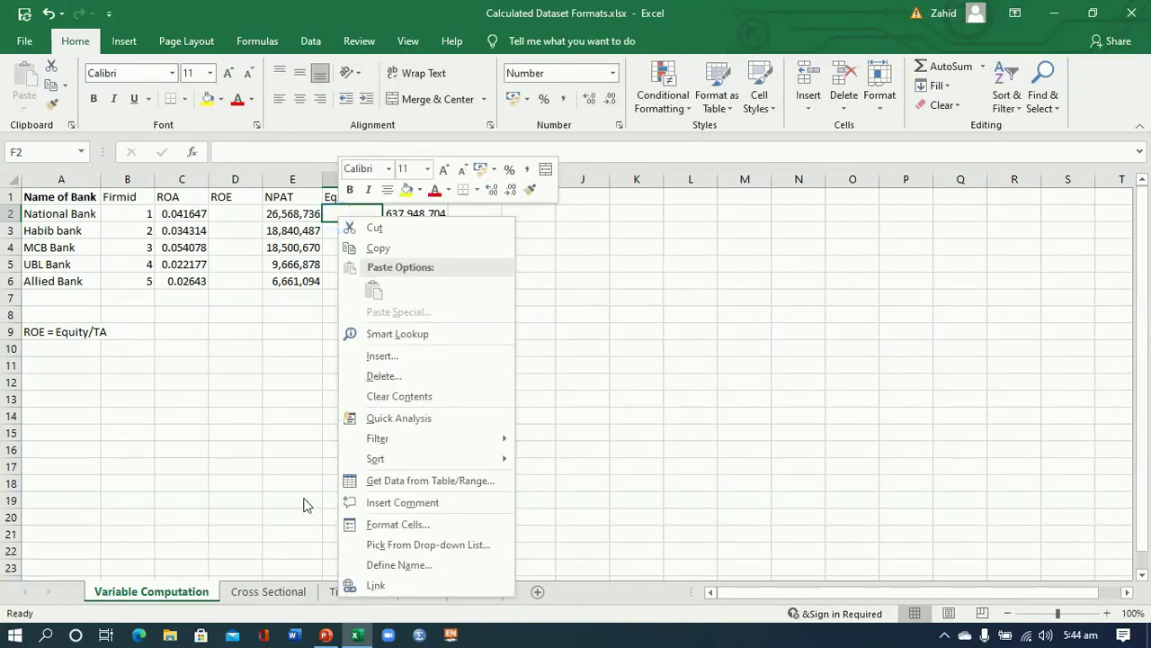
{"action": "left_click", "coordinate": [241, 493]}
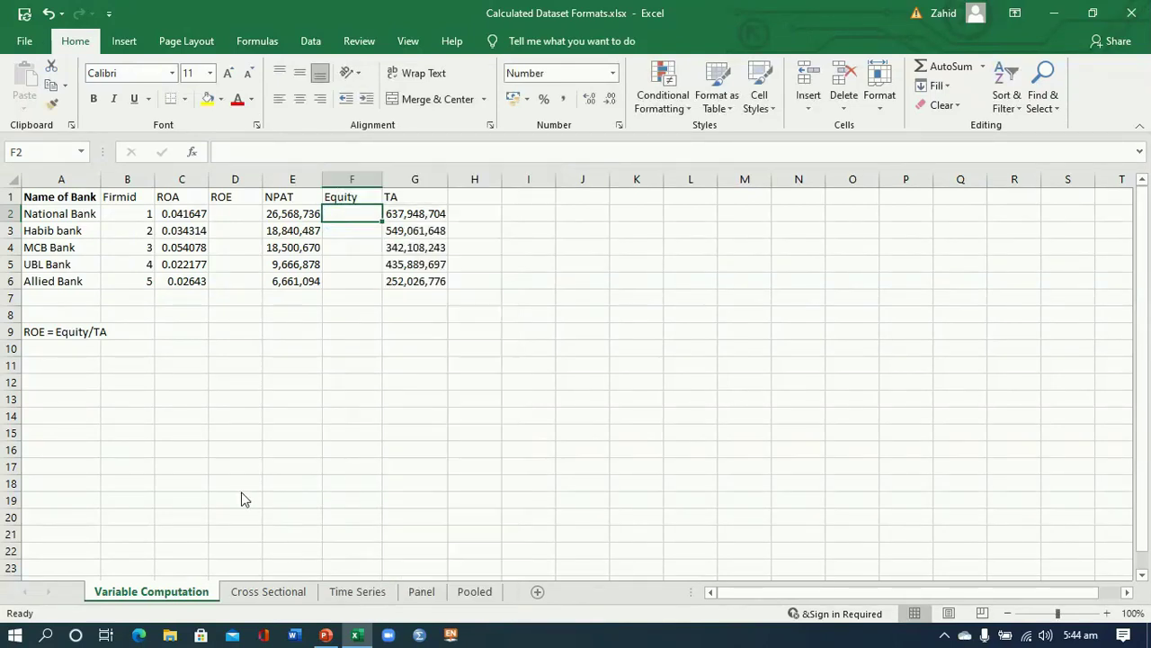
{"action": "left_click", "coordinate": [270, 591]}
{"action": "key", "text": "ctrl+c"}
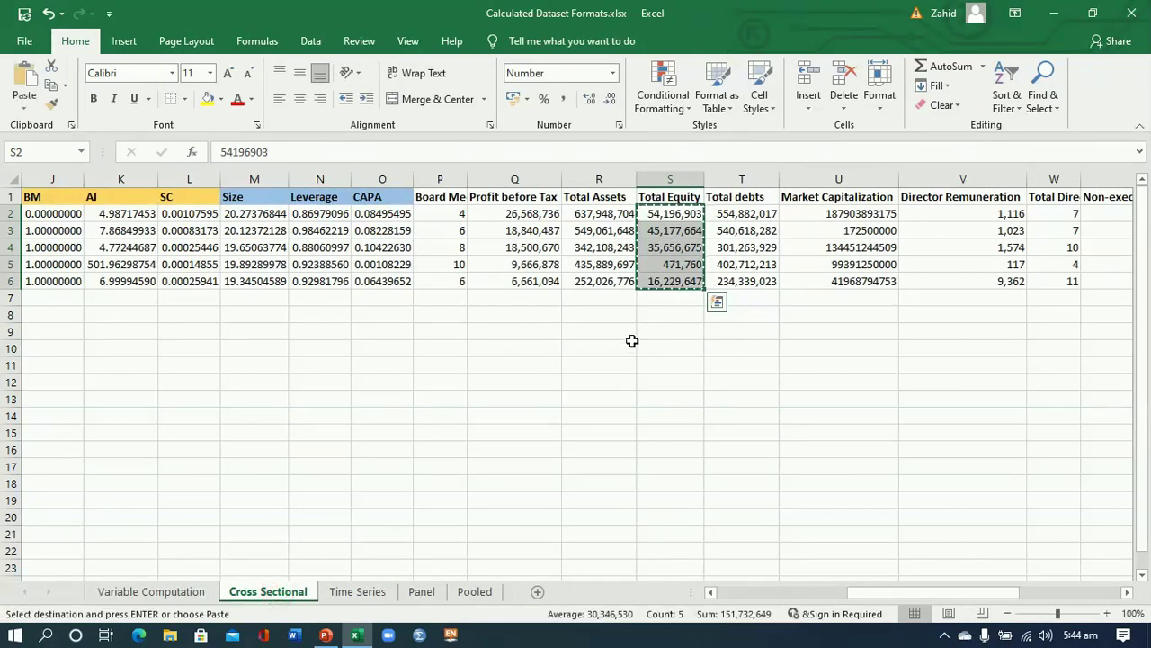
{"action": "left_click", "coordinate": [169, 590]}
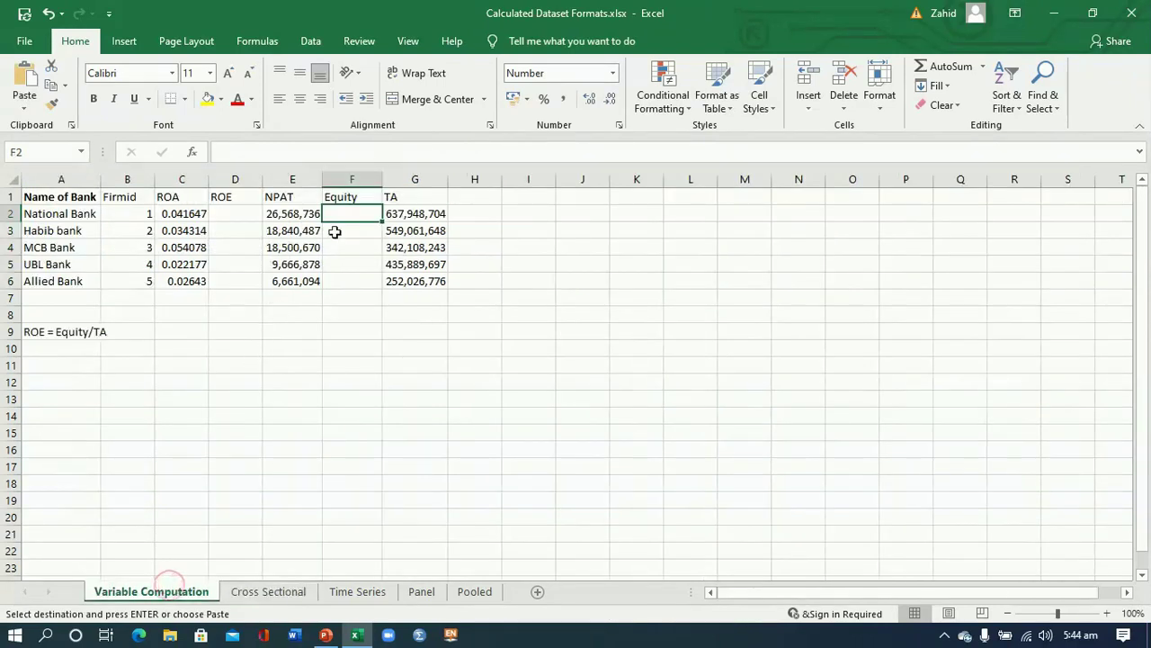
{"action": "right_click", "coordinate": [358, 214]}
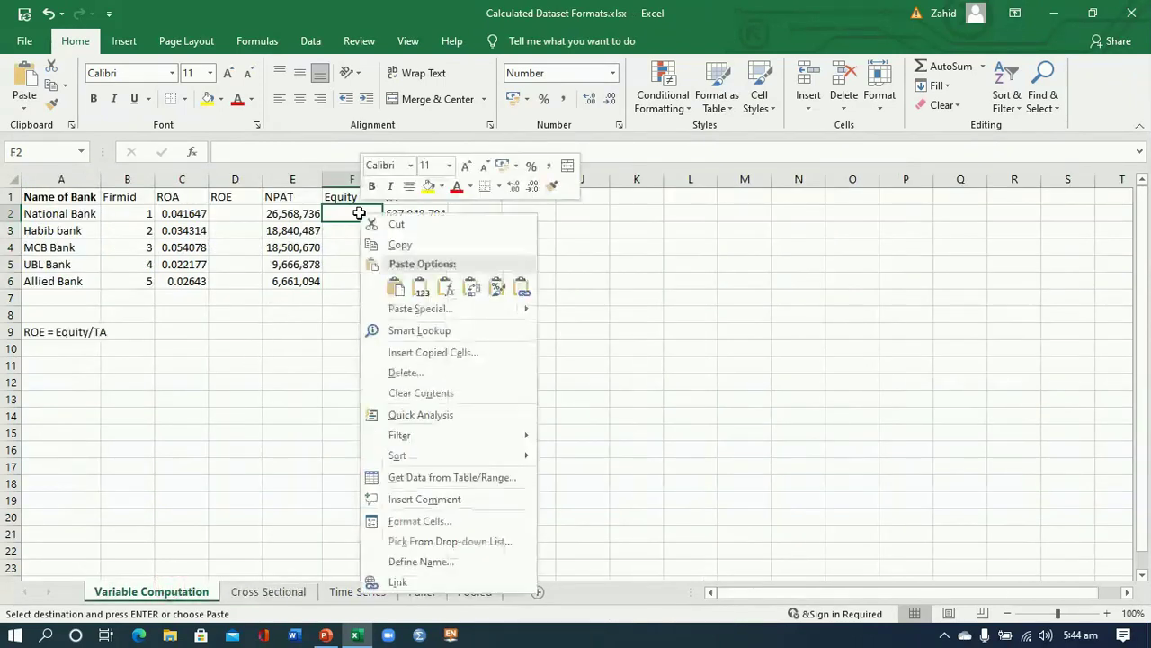
{"action": "left_click", "coordinate": [420, 286]}
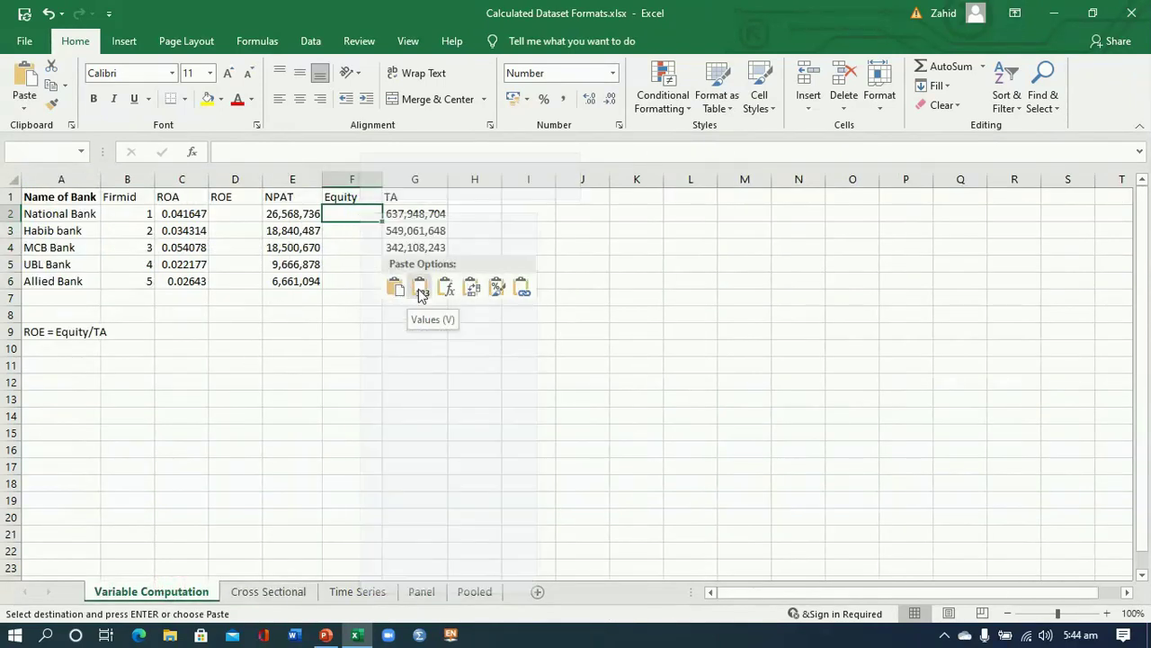
Step: Compute ROE in D2 with the formula =F2/G2 and fill it down to D6 for all banks
{"action": "left_click", "coordinate": [235, 219]}
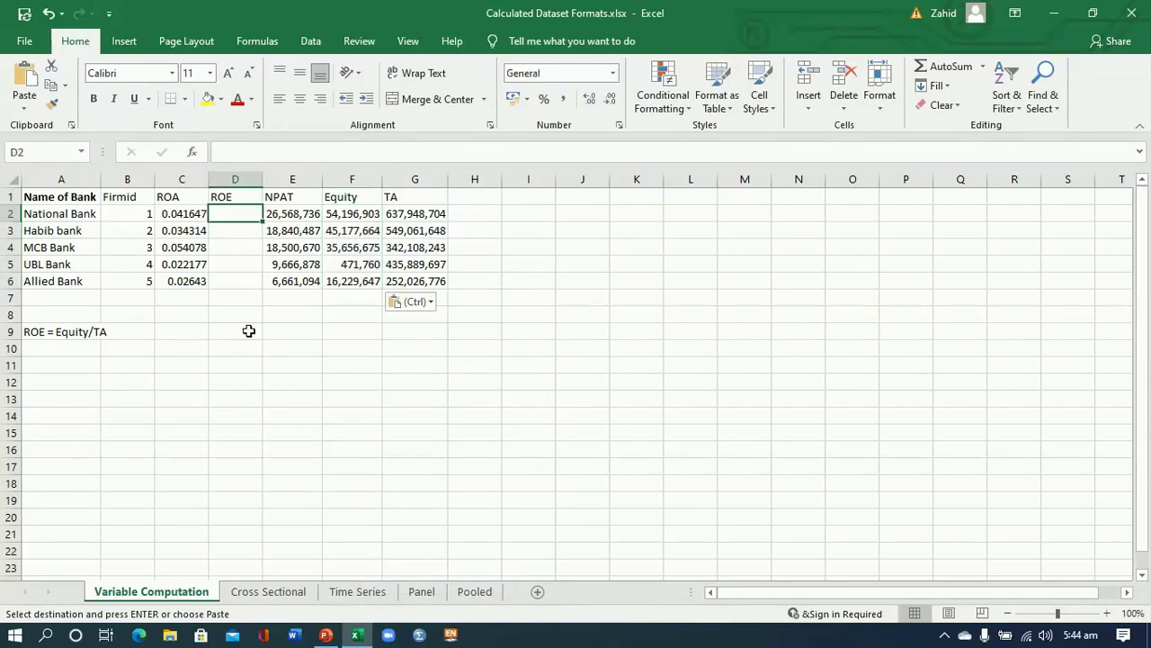
{"action": "key", "text": "Escape"}
{"action": "type", "text": "="}
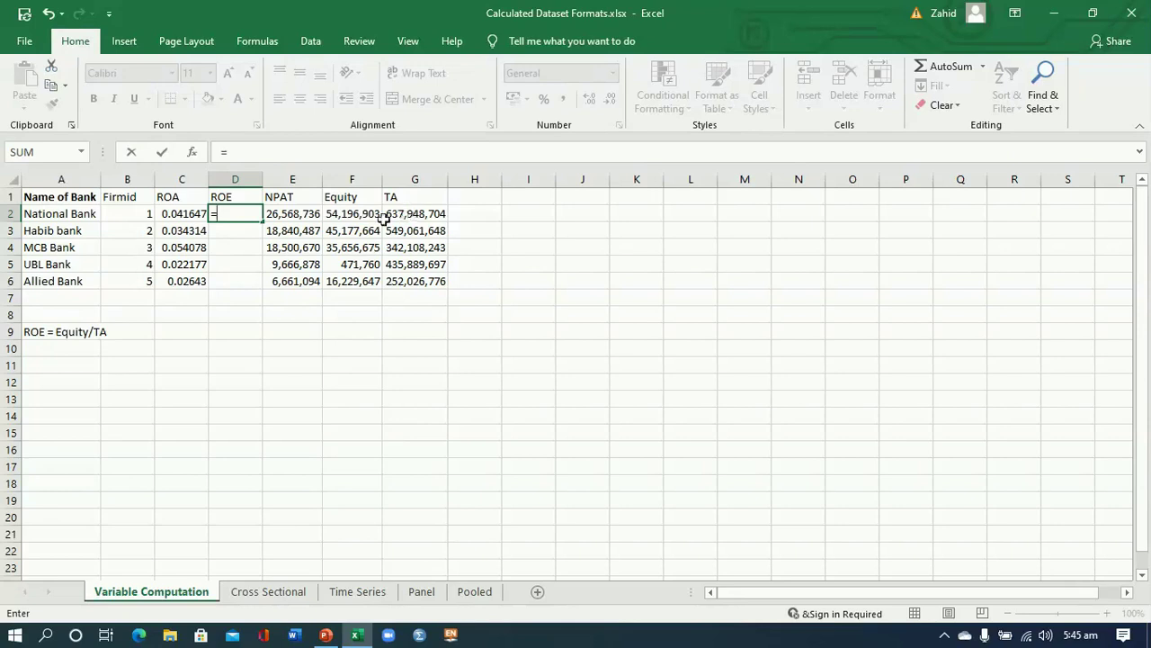
{"action": "left_click", "coordinate": [348, 213]}
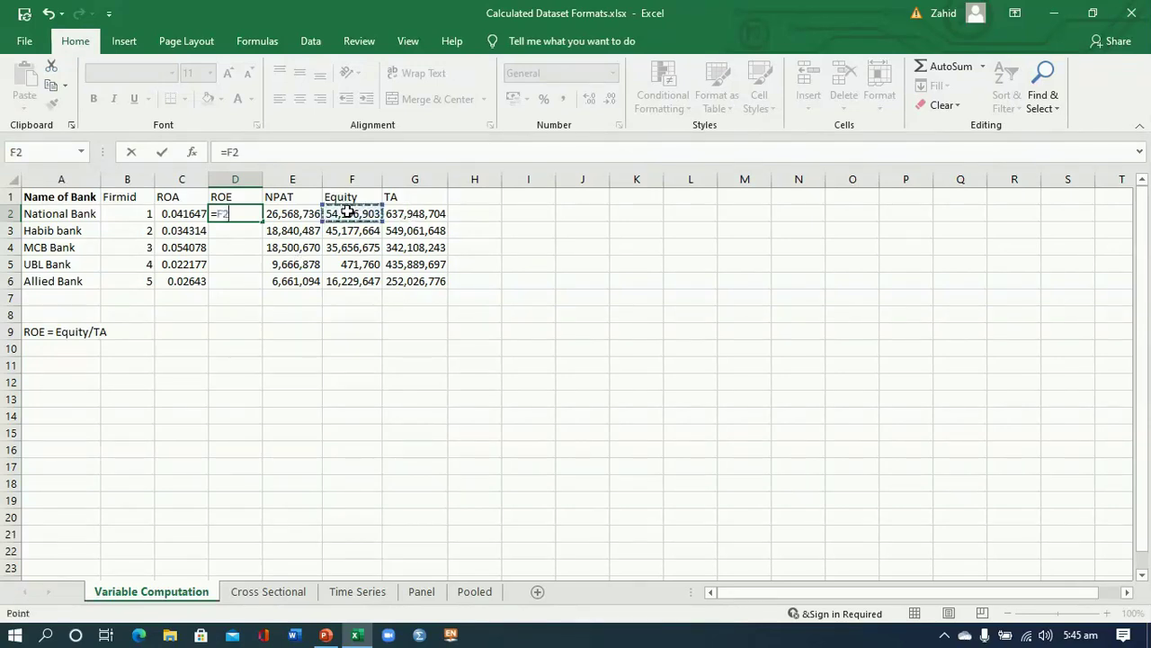
{"action": "type", "text": "/"}
{"action": "left_click", "coordinate": [413, 213]}
{"action": "key", "text": "Return"}
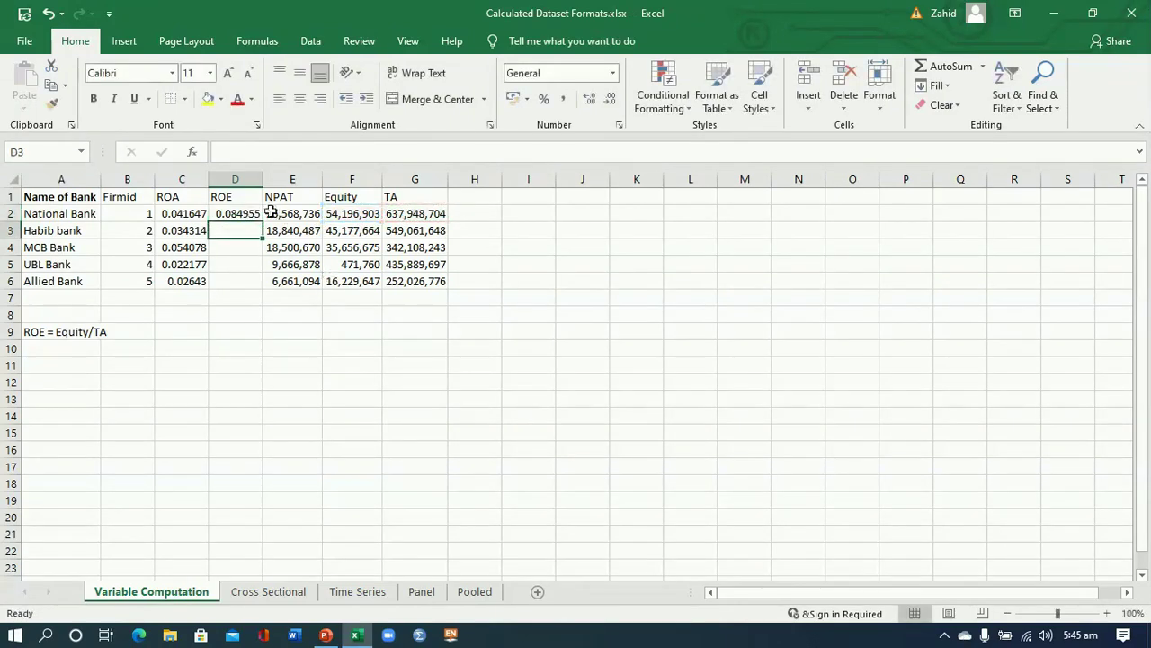
{"action": "left_click", "coordinate": [251, 214]}
{"action": "left_click_drag", "start_coordinate": [260, 222], "coordinate": [258, 283]}
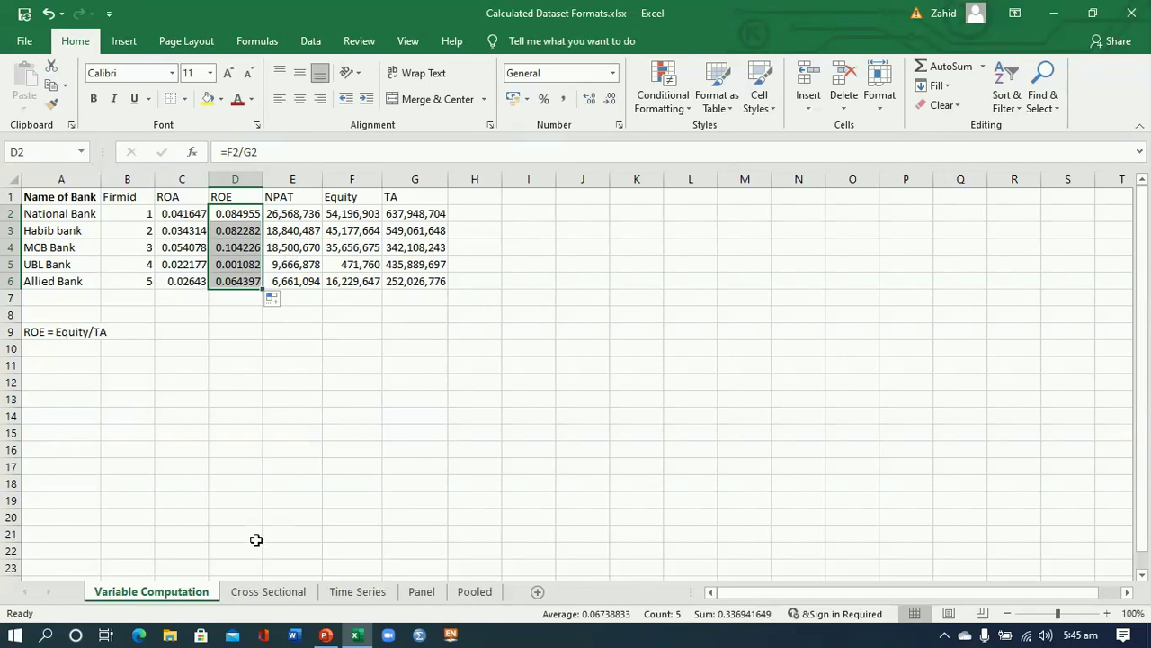
Step: Review the raw data columns on the Cross Sectional sheet and check the ROE formula in D2 of Variable Computation
{"action": "left_click", "coordinate": [268, 592]}
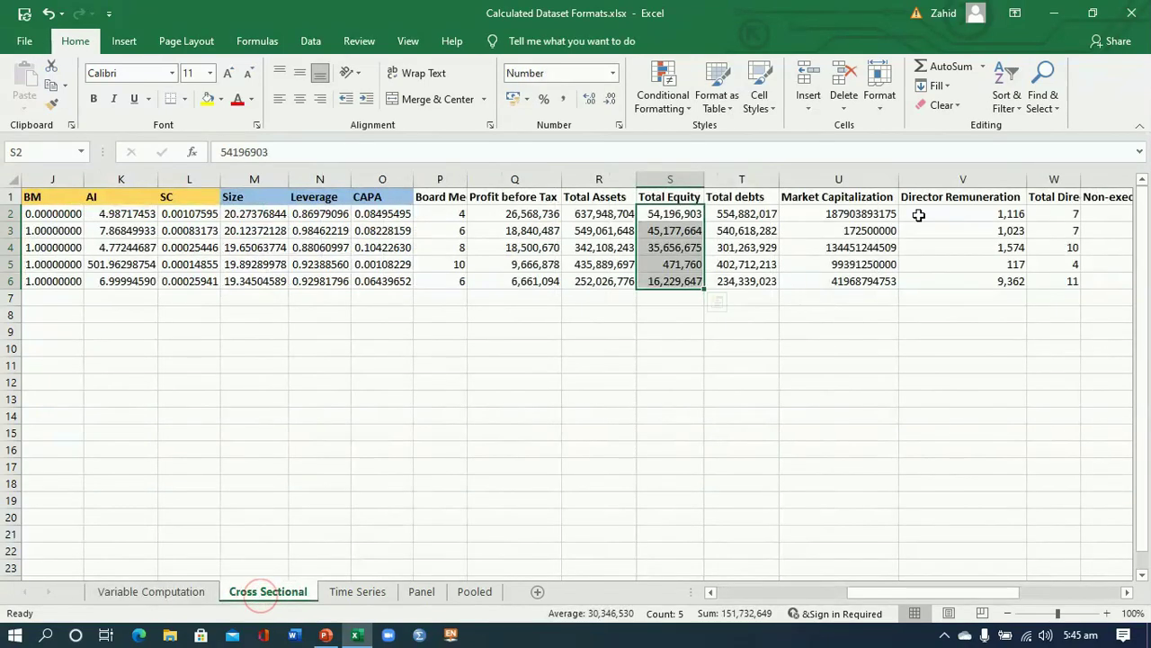
{"action": "left_click_drag", "start_coordinate": [450, 192], "coordinate": [219, 281]}
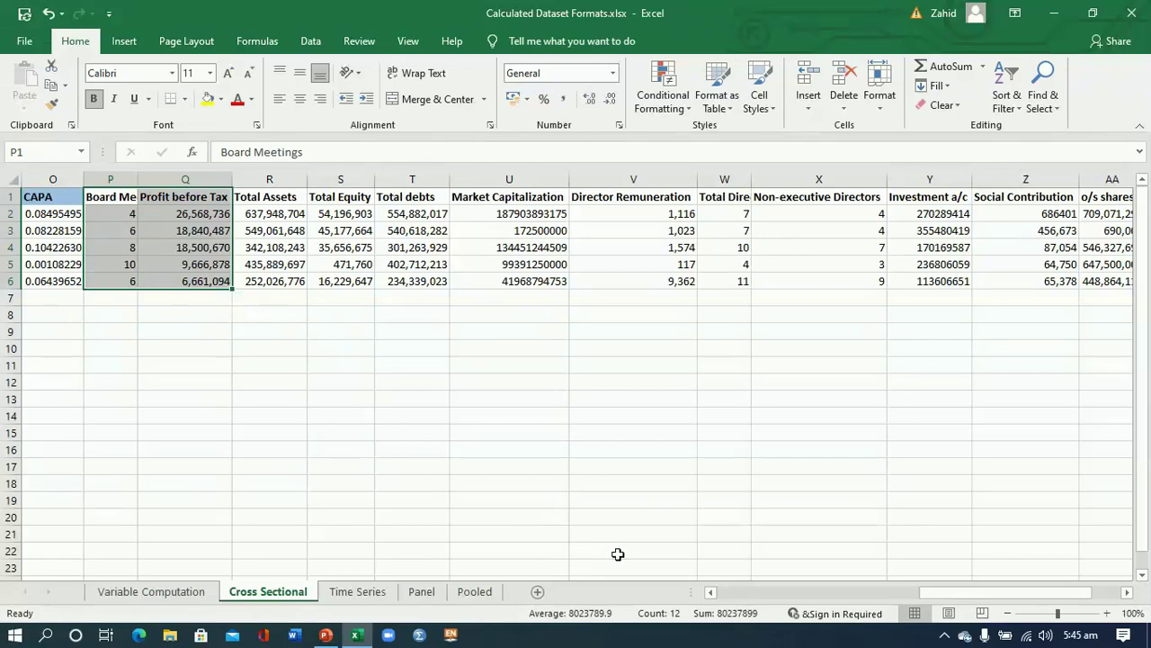
{"action": "left_click_drag", "start_coordinate": [967, 587], "coordinate": [636, 614]}
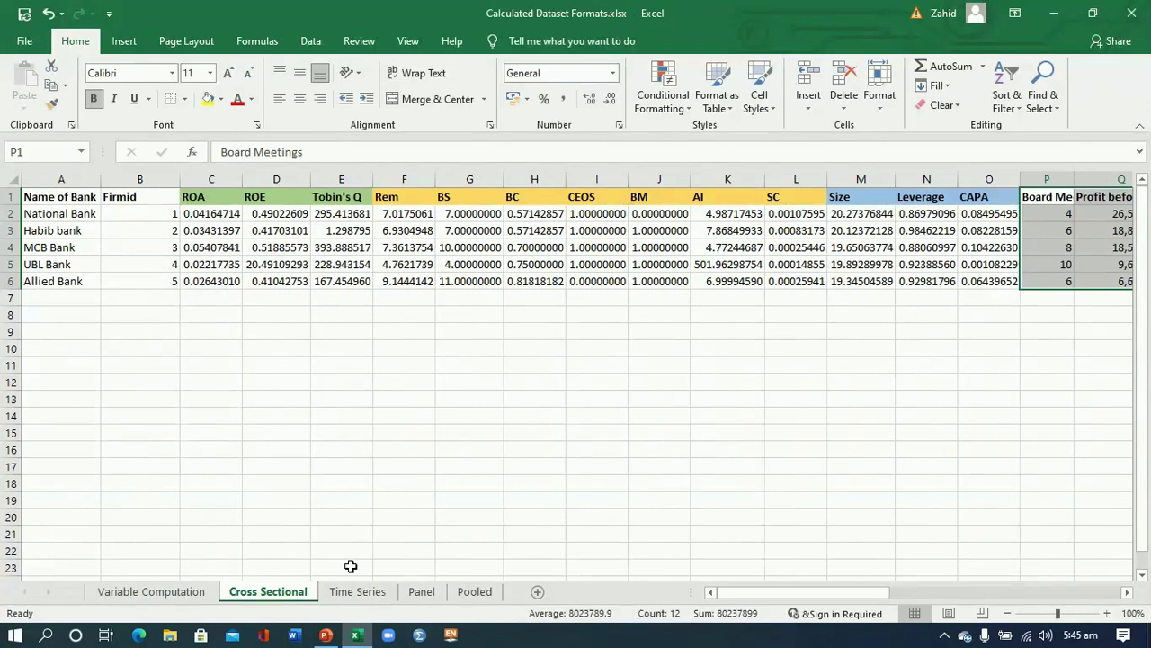
{"action": "left_click", "coordinate": [180, 591]}
{"action": "left_click", "coordinate": [239, 217]}
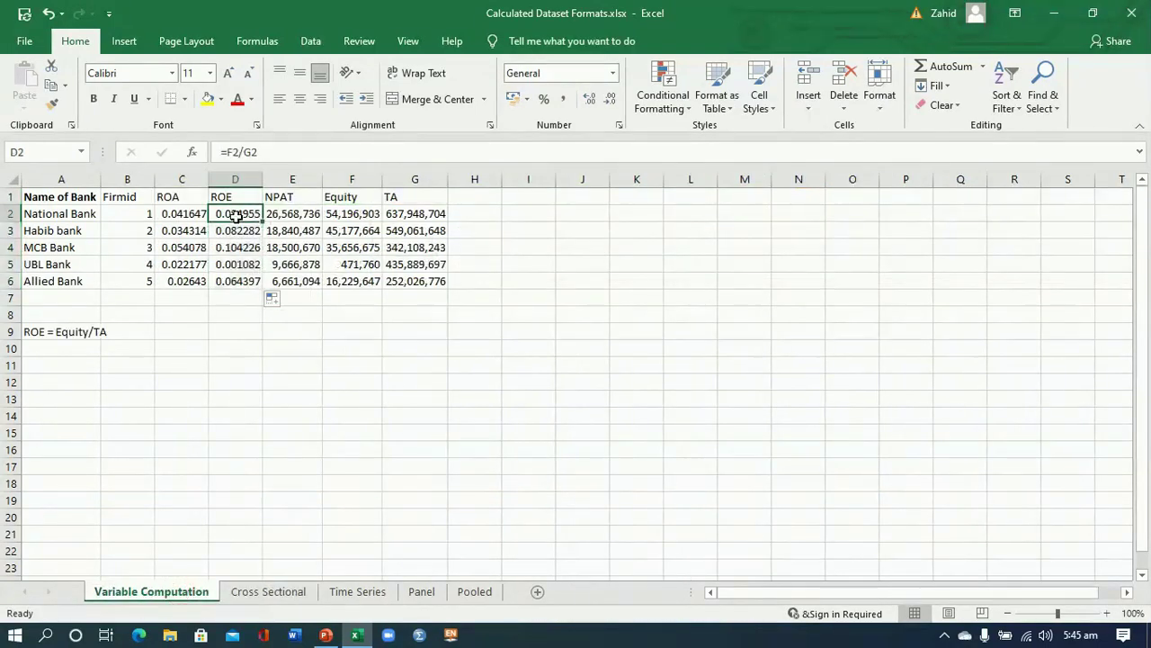
Step: Insert a blank column E between ROE and NPAT and enter the header Tobin's Q in E1
{"action": "left_click", "coordinate": [276, 171]}
{"action": "right_click", "coordinate": [278, 172]}
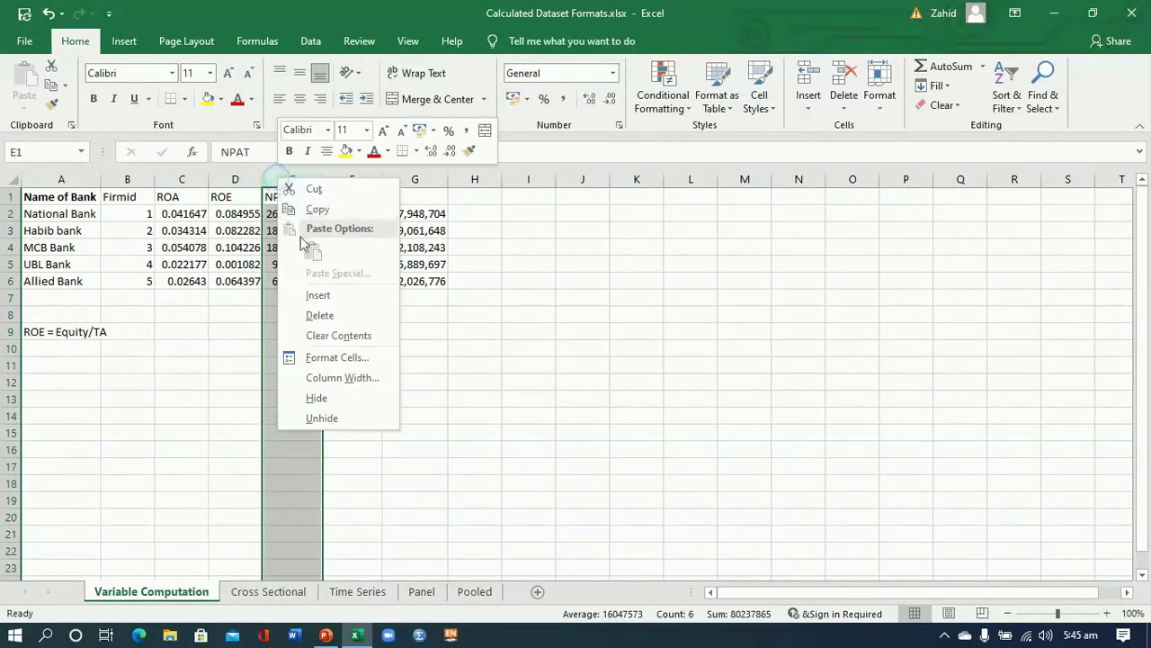
{"action": "left_click", "coordinate": [317, 294]}
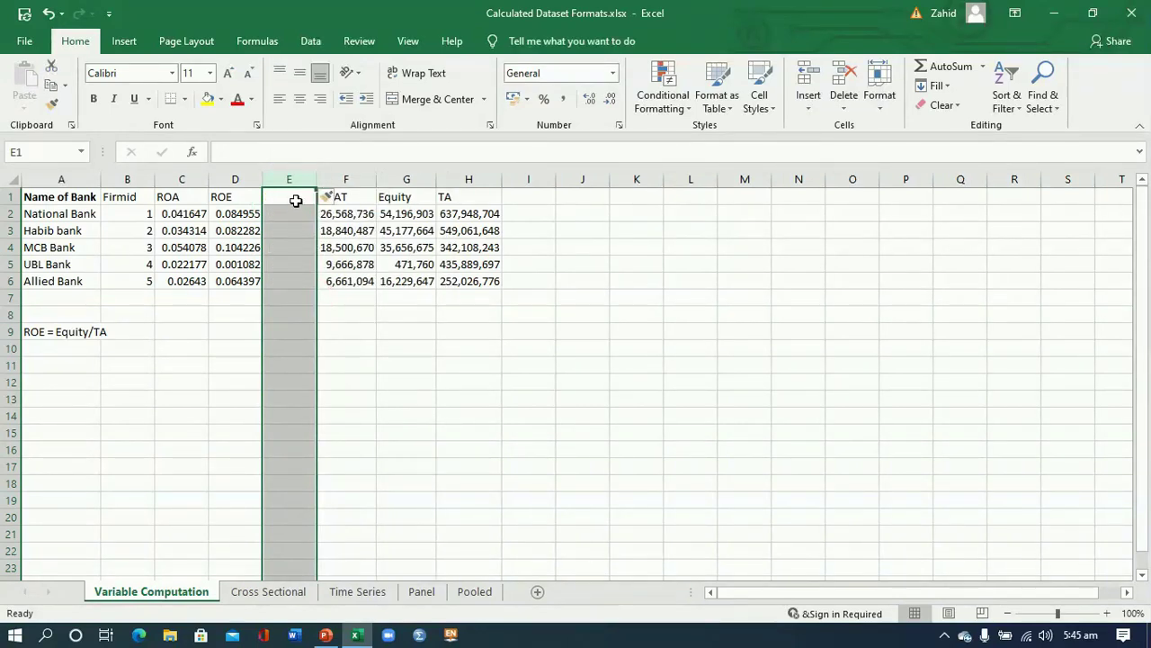
{"action": "left_click", "coordinate": [295, 200]}
{"action": "type", "text": "Tobin's Q"}
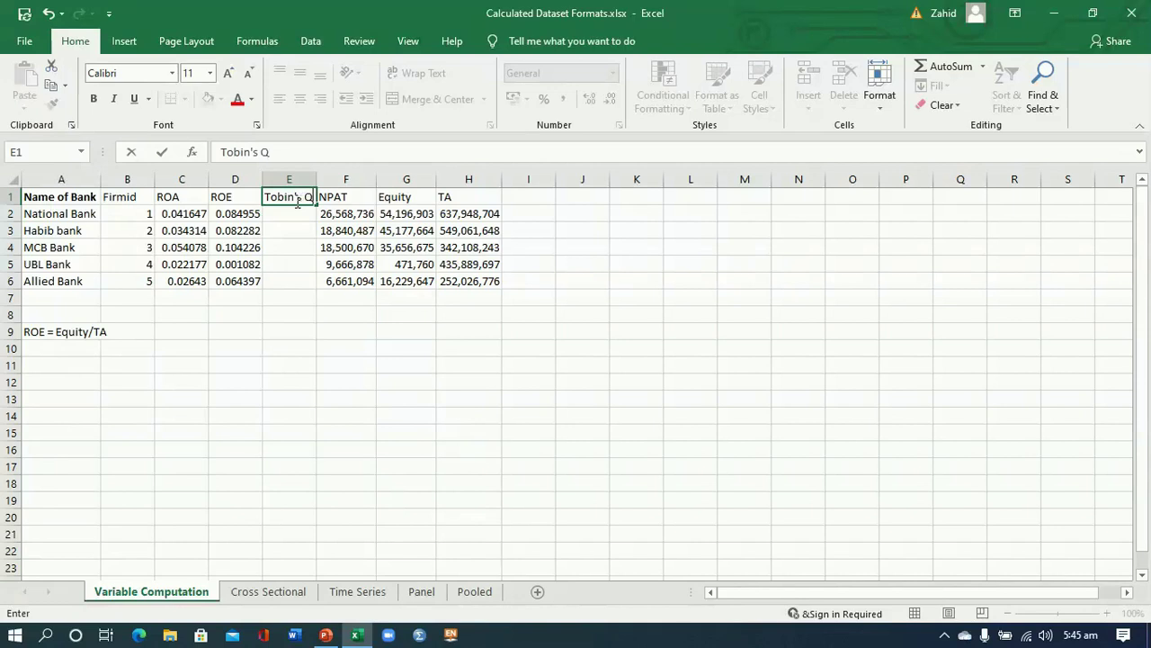
{"action": "left_click", "coordinate": [41, 349]}
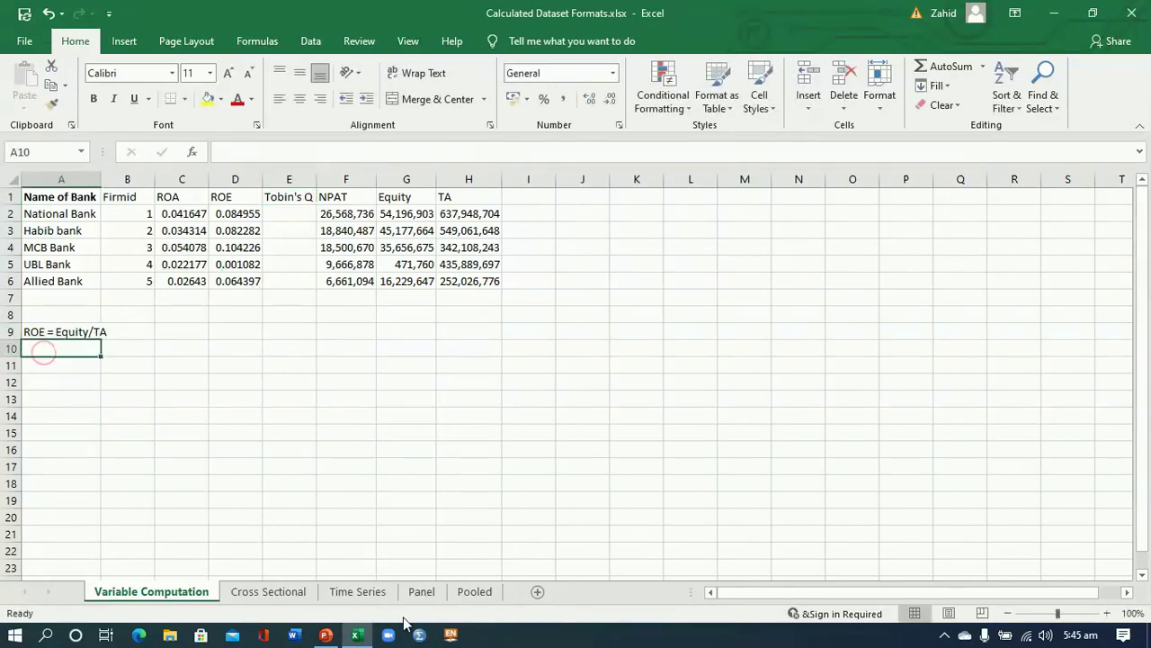
Step: Examine the Tobin's Q formula in E2 of the Cross Sectional sheet and the debt, equity and asset source cells in row 2
{"action": "left_click", "coordinate": [255, 593]}
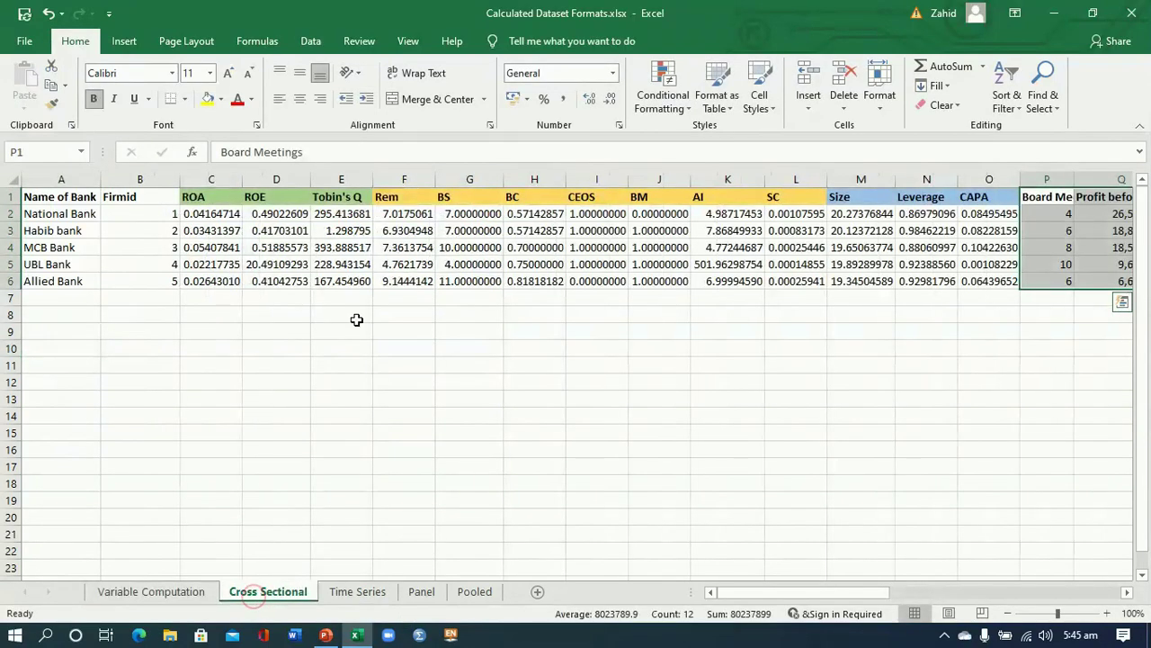
{"action": "left_click", "coordinate": [342, 212]}
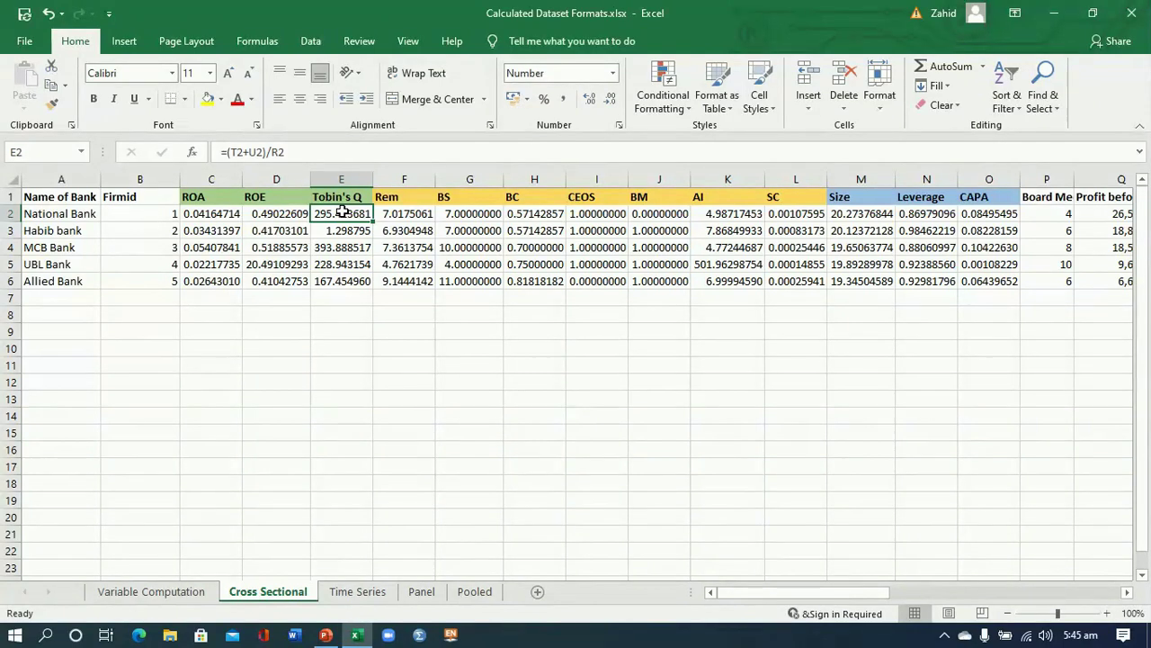
{"action": "left_click_drag", "start_coordinate": [771, 593], "coordinate": [941, 591]}
{"action": "left_click", "coordinate": [593, 212]}
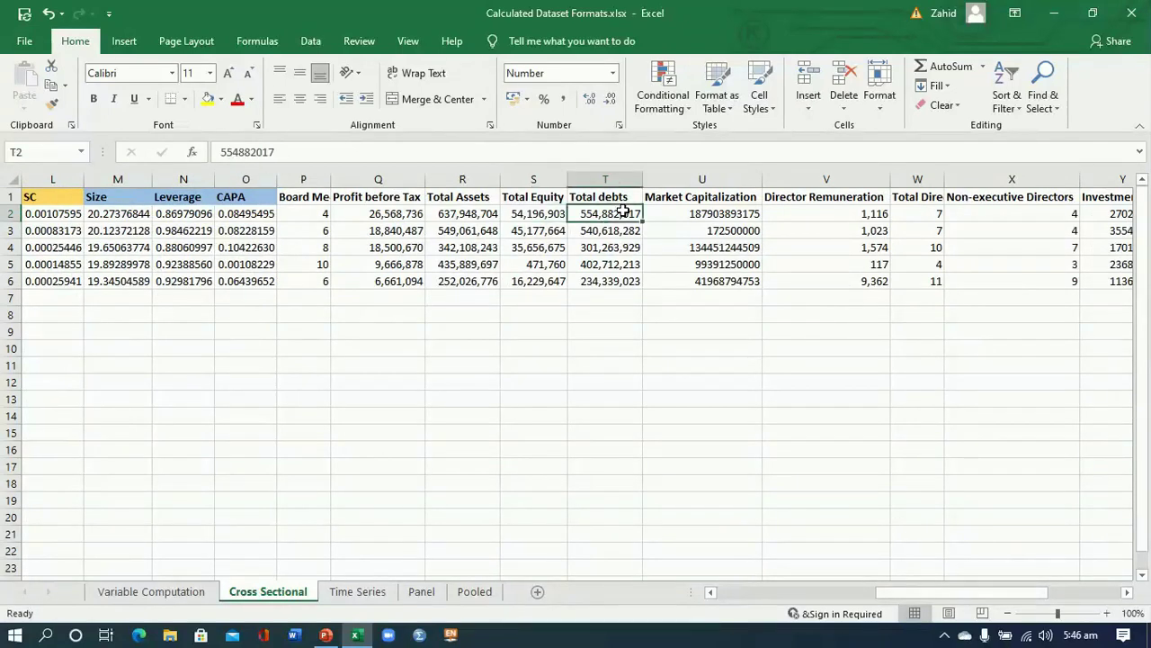
{"action": "left_click", "coordinate": [539, 214]}
{"action": "left_click", "coordinate": [467, 214]}
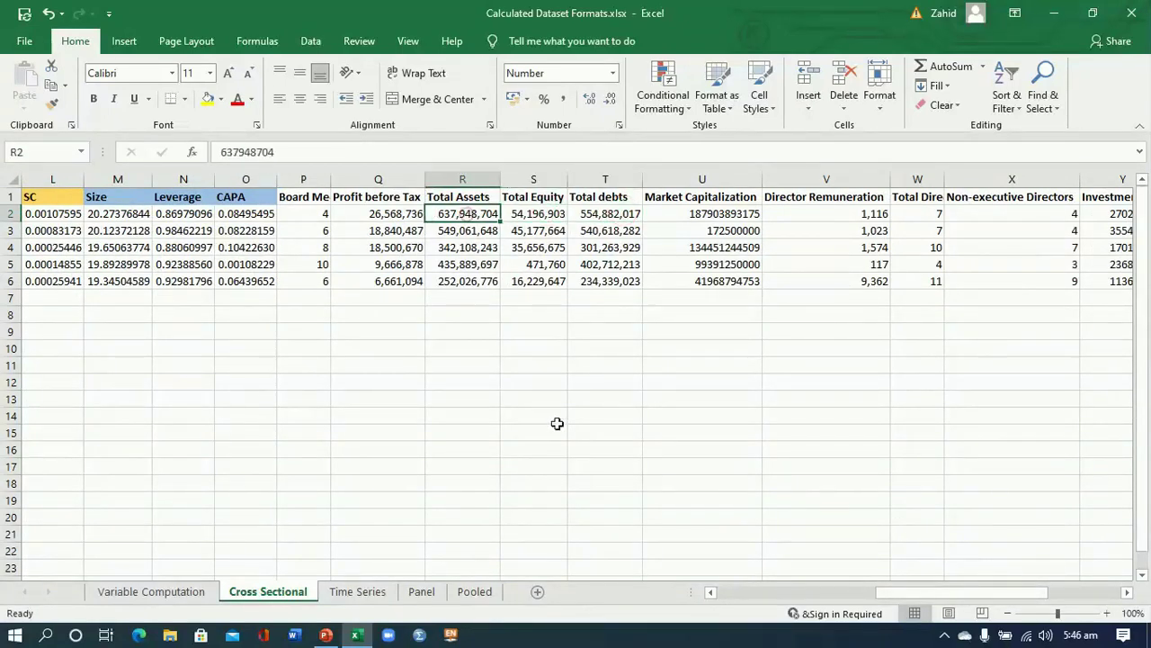
Step: Copy the Total debts column from the Cross Sectional sheet into column I of Variable Computation as values and fit its width
{"action": "left_click_drag", "start_coordinate": [899, 593], "coordinate": [858, 591]}
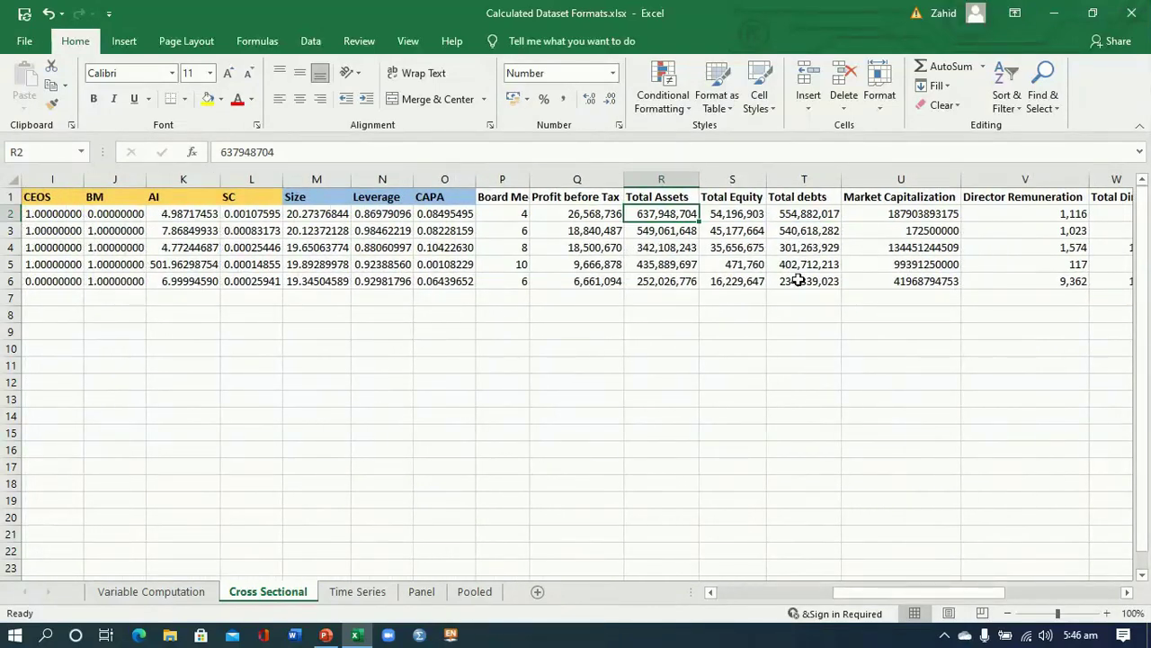
{"action": "left_click", "coordinate": [802, 180]}
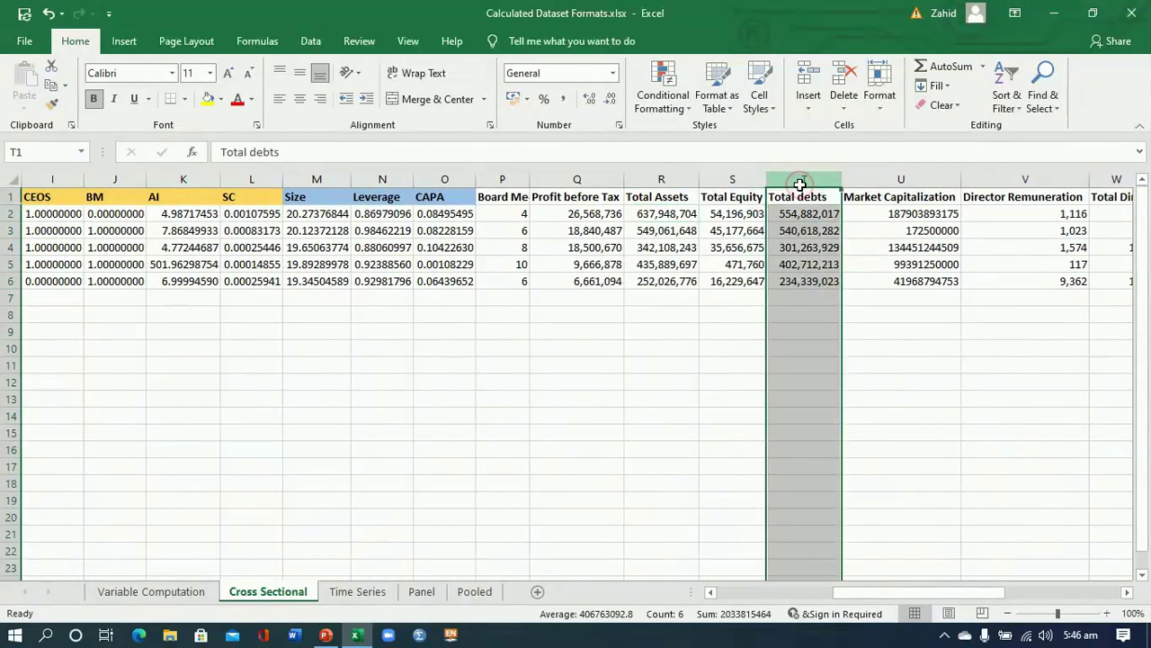
{"action": "key", "text": "ctrl+c"}
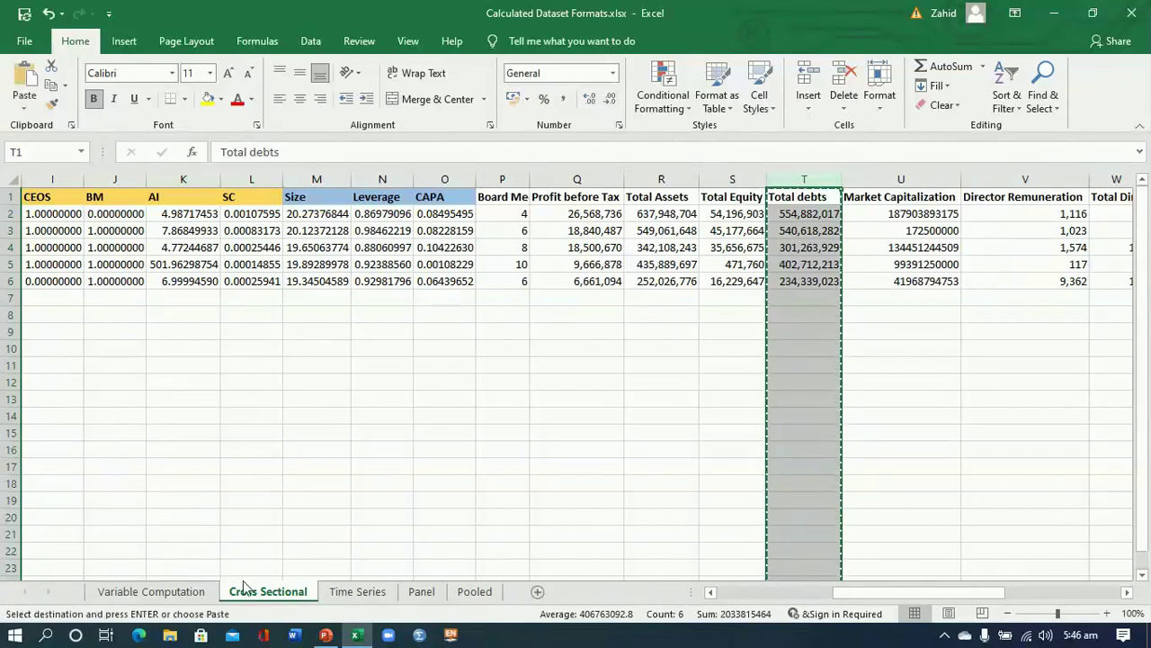
{"action": "left_click", "coordinate": [196, 600]}
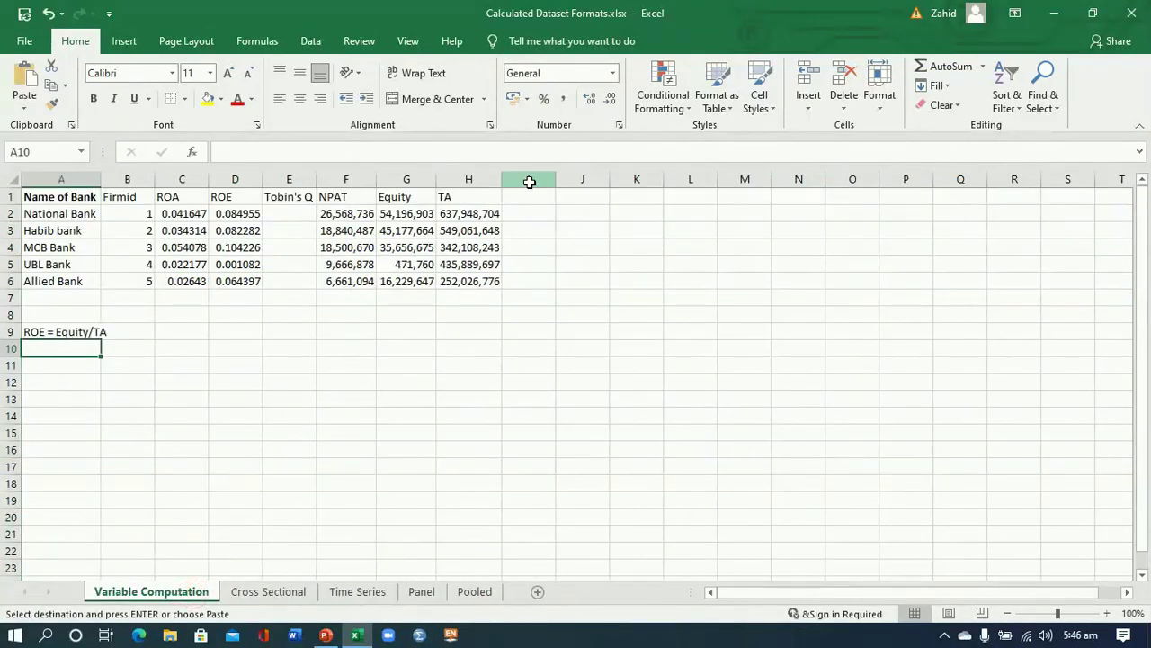
{"action": "left_click", "coordinate": [530, 181]}
{"action": "right_click", "coordinate": [530, 181]}
{"action": "left_click", "coordinate": [568, 259]}
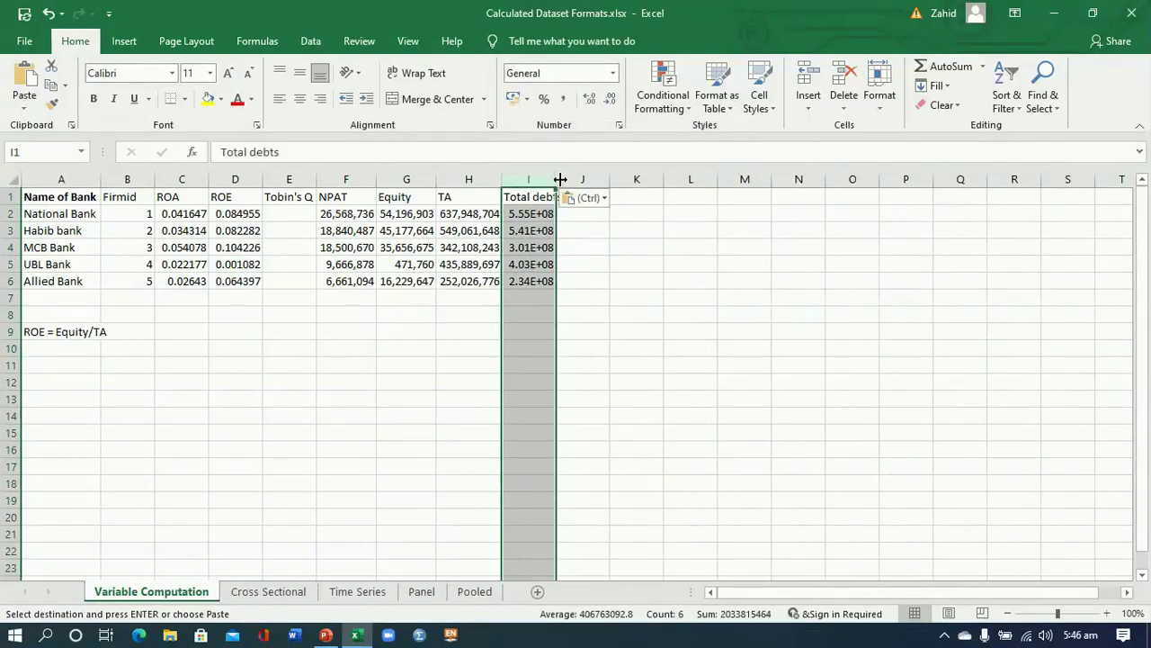
{"action": "double_click", "coordinate": [560, 180]}
Step: Replace the ROE note in A9 with the text Tobin's equity = (Debt+Equity)/Total assets
{"action": "left_click", "coordinate": [94, 332]}
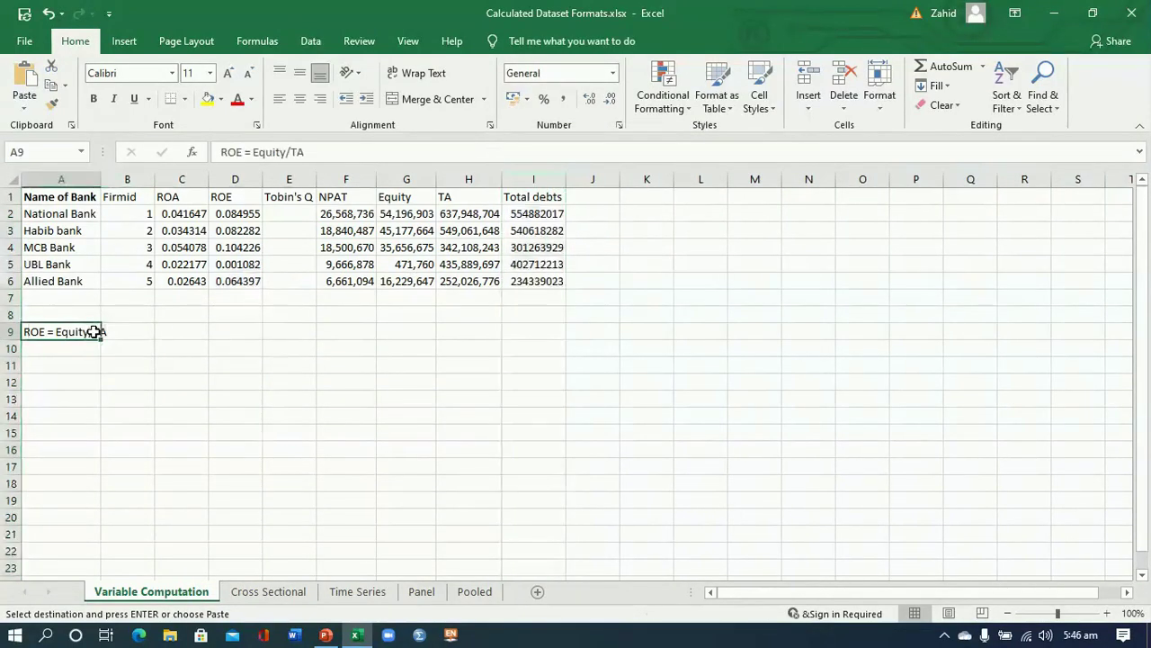
{"action": "key", "text": "Delete"}
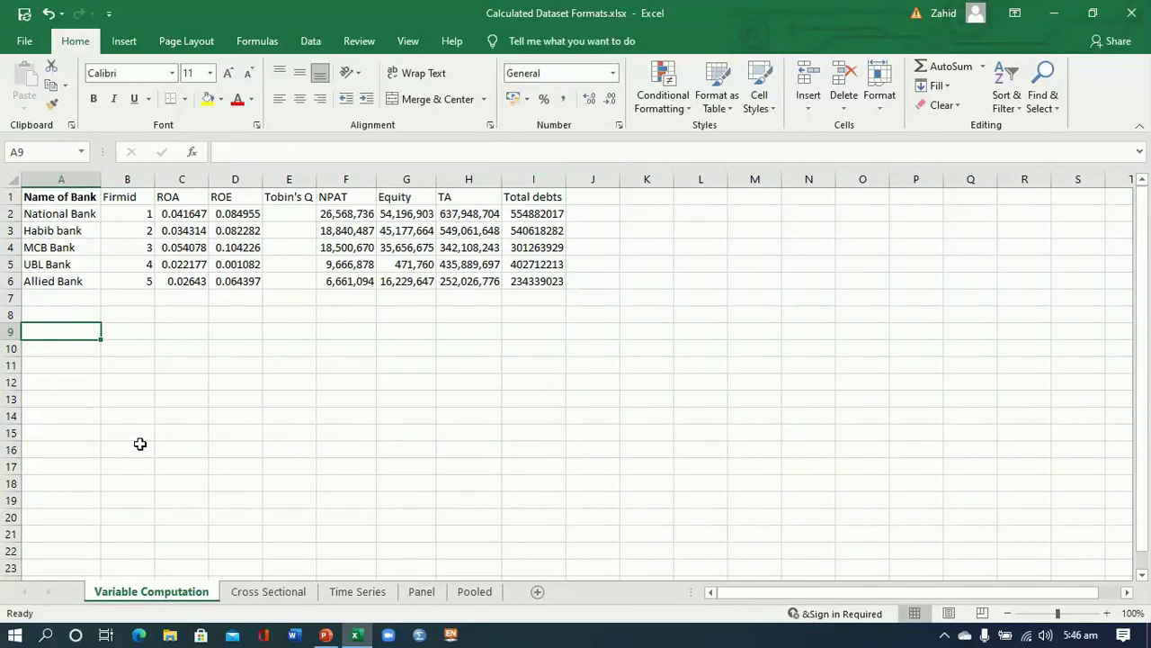
{"action": "type", "text": "Tobin"}
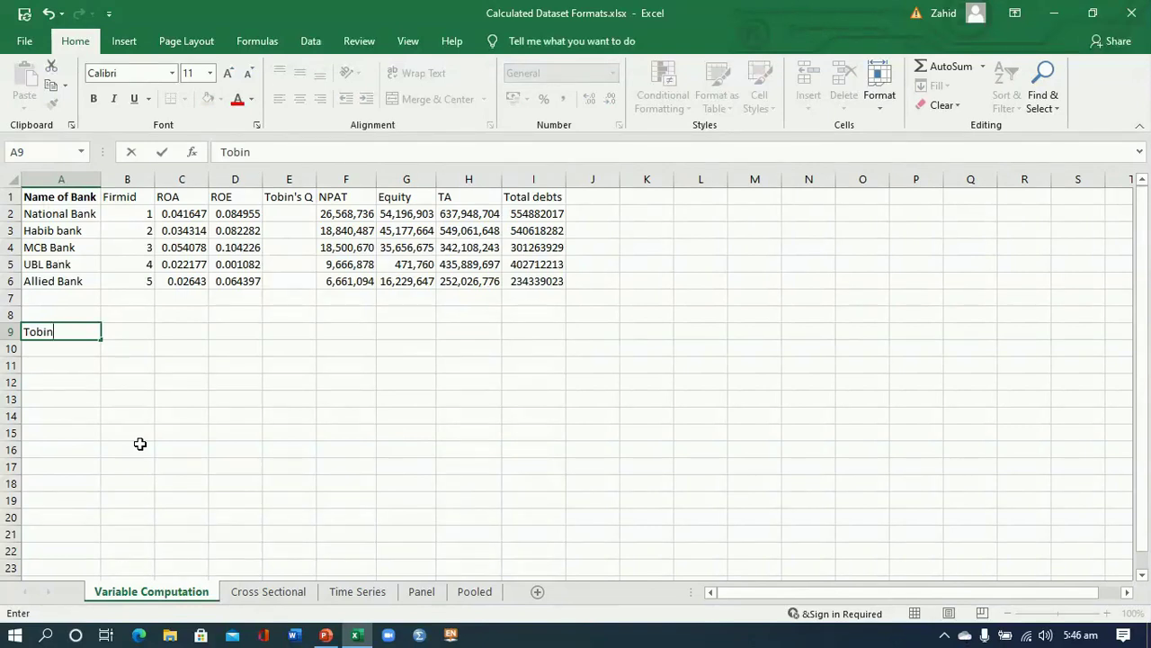
{"action": "type", "text": "'s equity = (Debt+Equity)/Tot"}
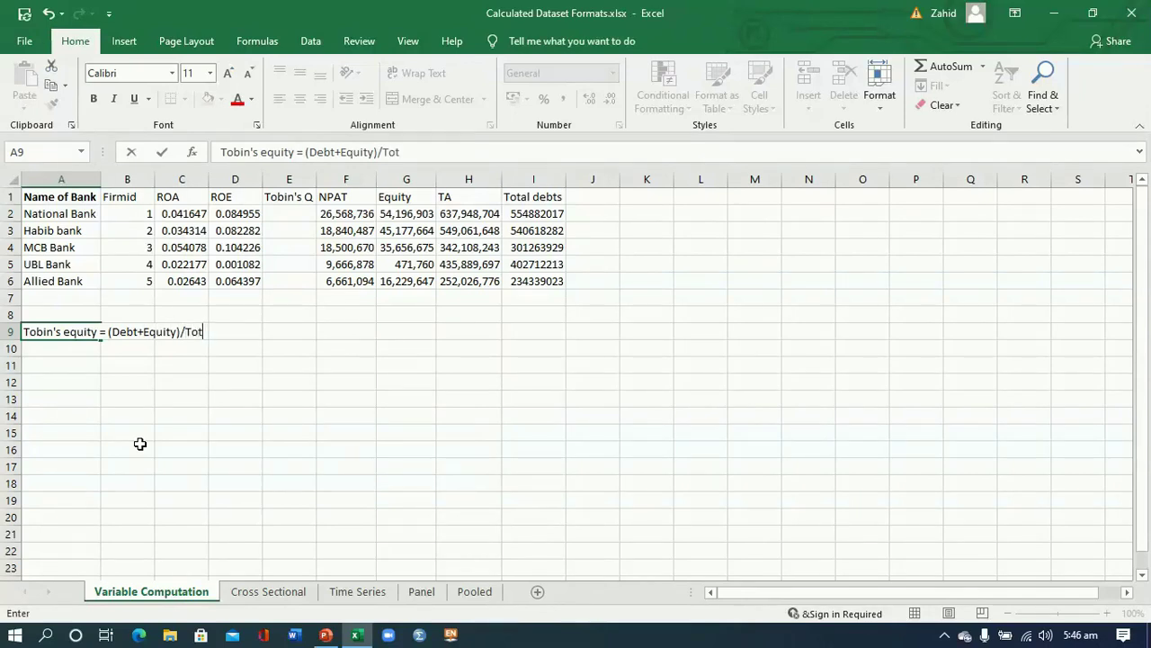
{"action": "type", "text": "ssets"}
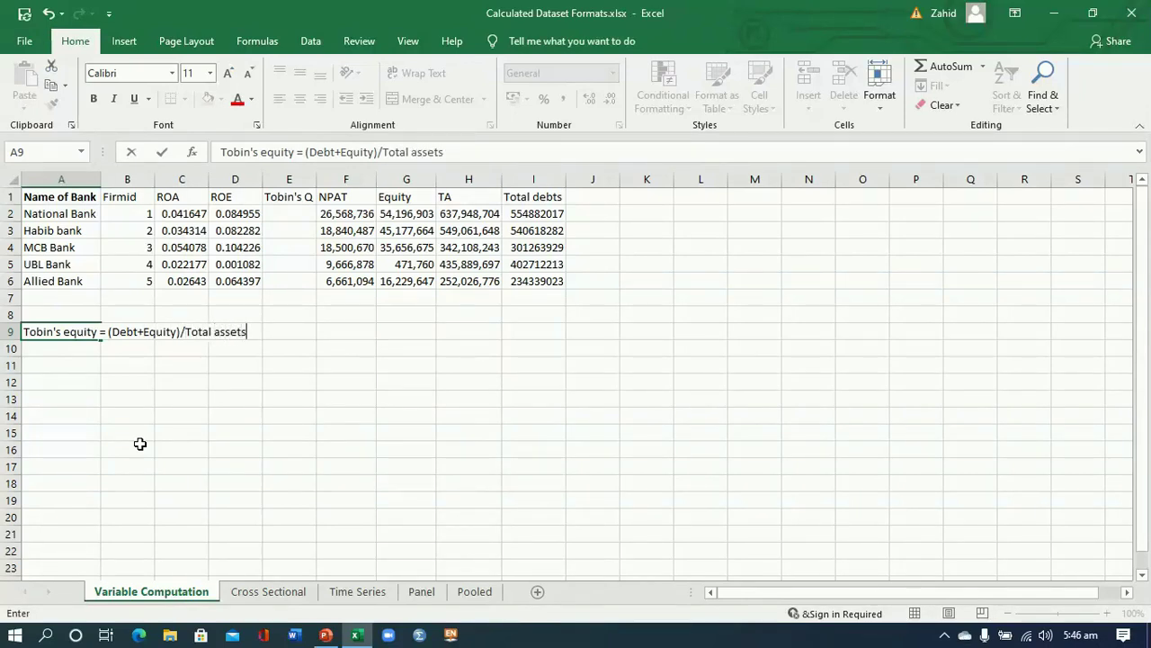
{"action": "left_click", "coordinate": [212, 413]}
Step: Compute Tobin's Q in E2 with the formula =(G2+I2)/H2 and fill it down to E6 for all banks
{"action": "left_click", "coordinate": [289, 214]}
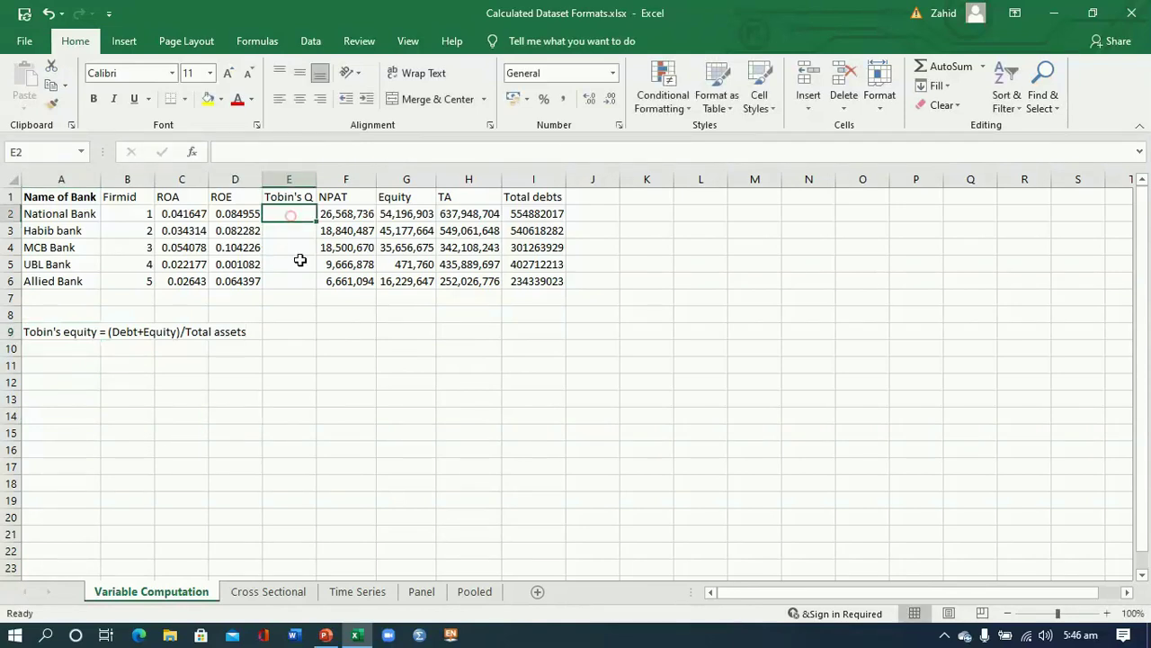
{"action": "type", "text": "="}
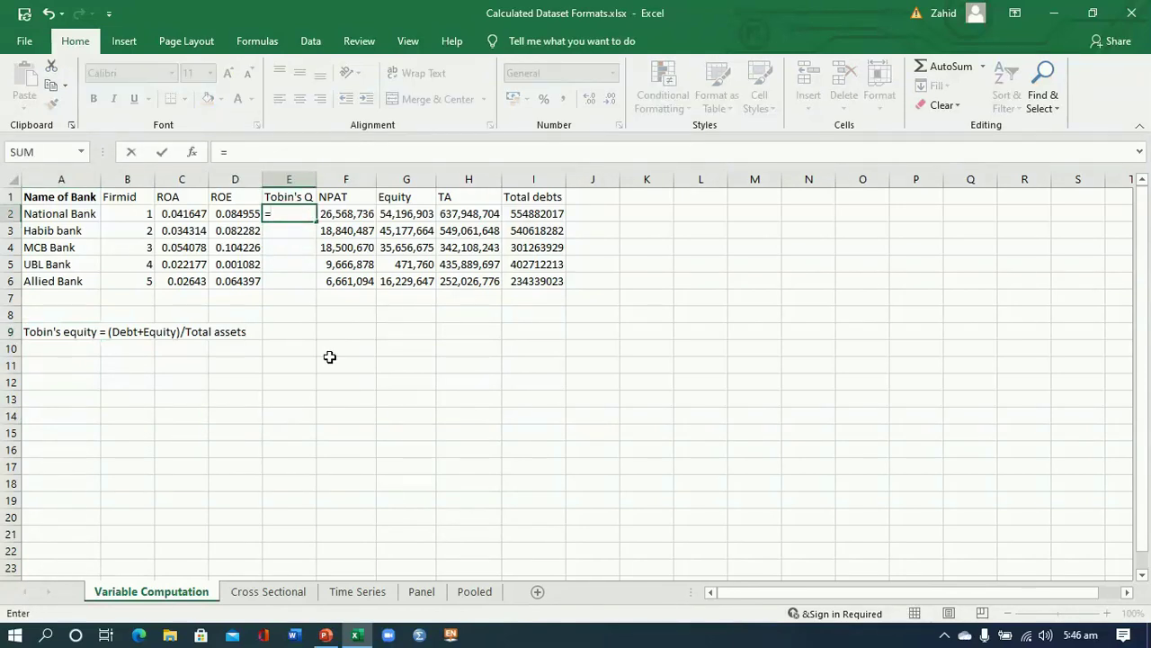
{"action": "type", "text": "("}
{"action": "left_click", "coordinate": [409, 214]}
{"action": "type", "text": "+"}
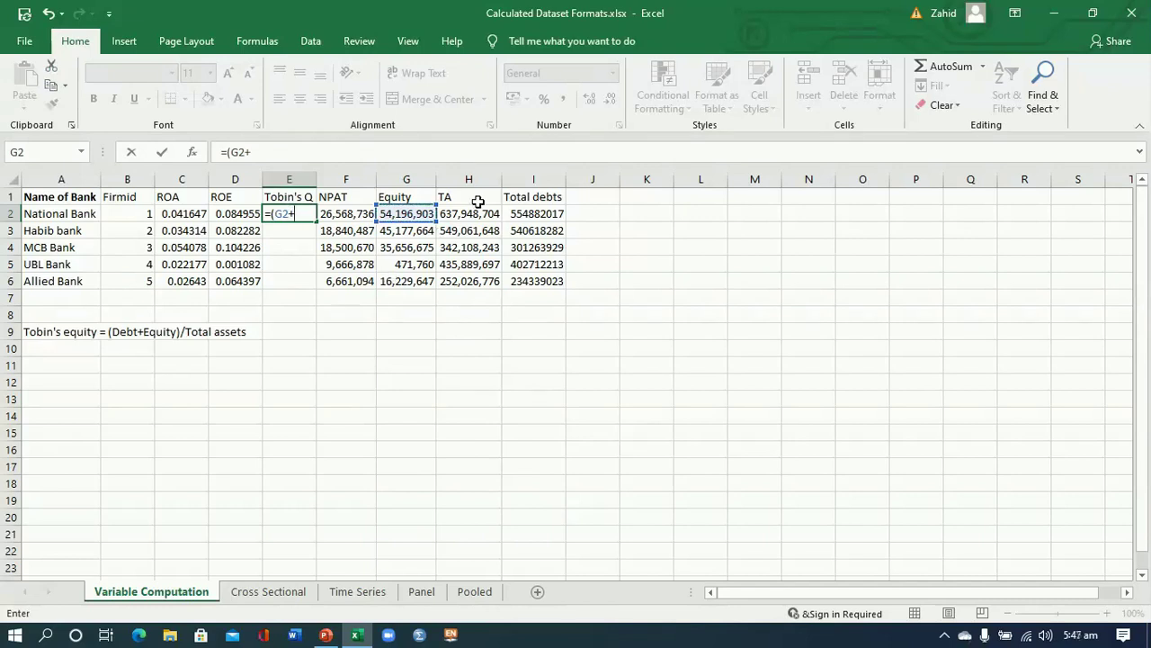
{"action": "left_click", "coordinate": [518, 215]}
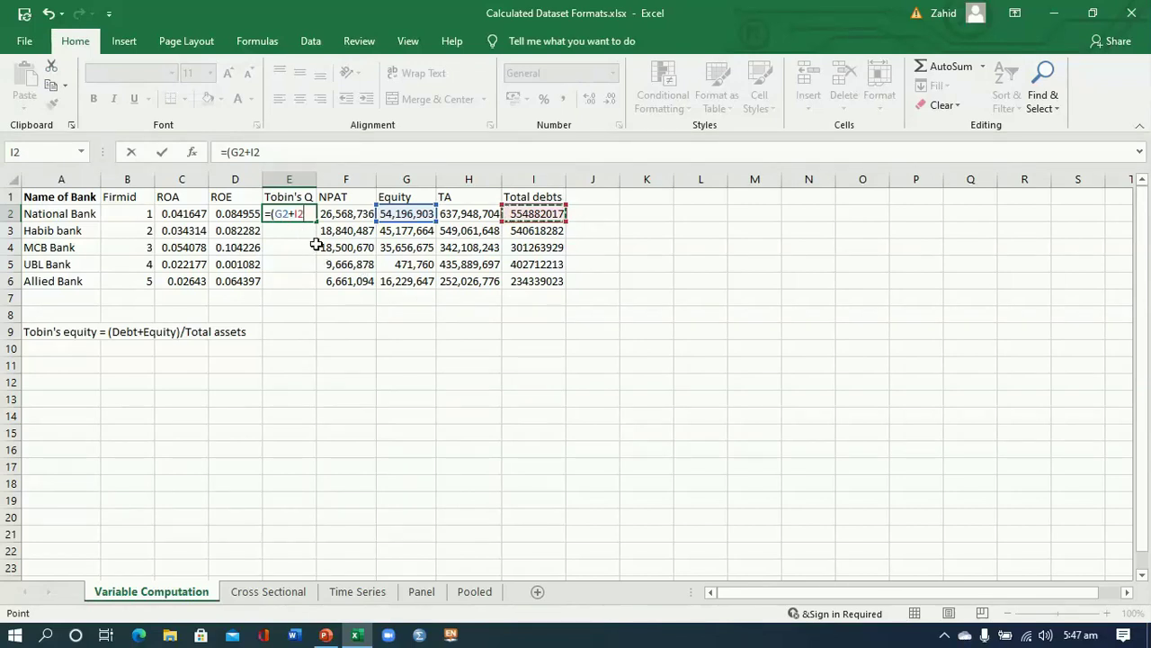
{"action": "type", "text": ")"}
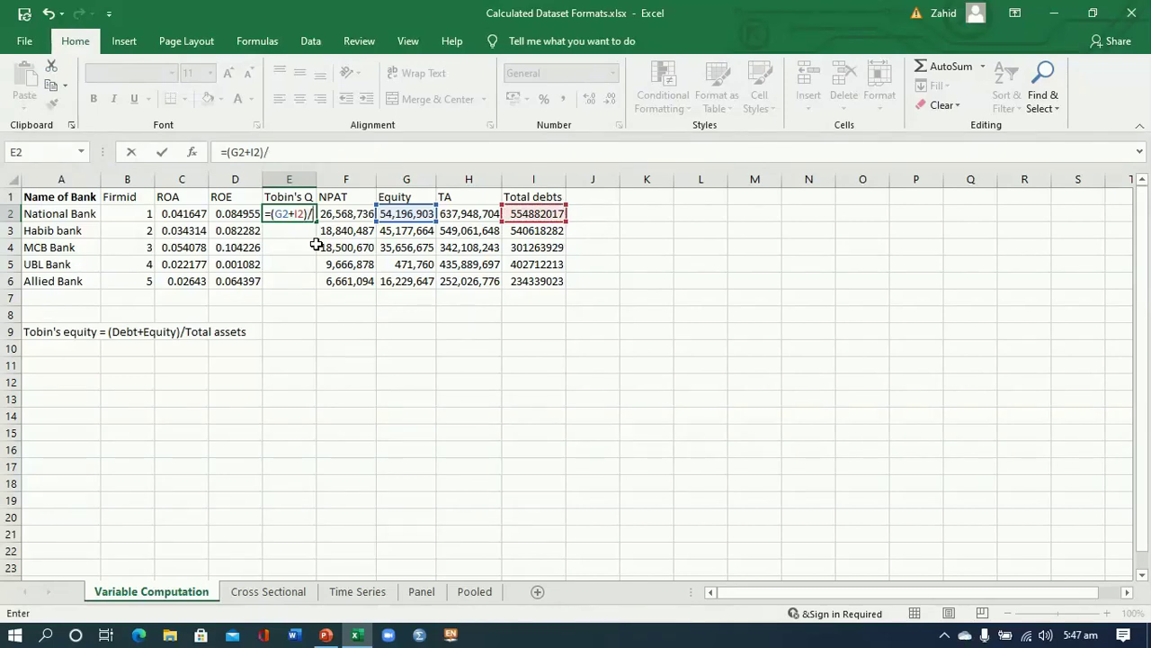
{"action": "type", "text": "/"}
{"action": "left_click", "coordinate": [474, 213]}
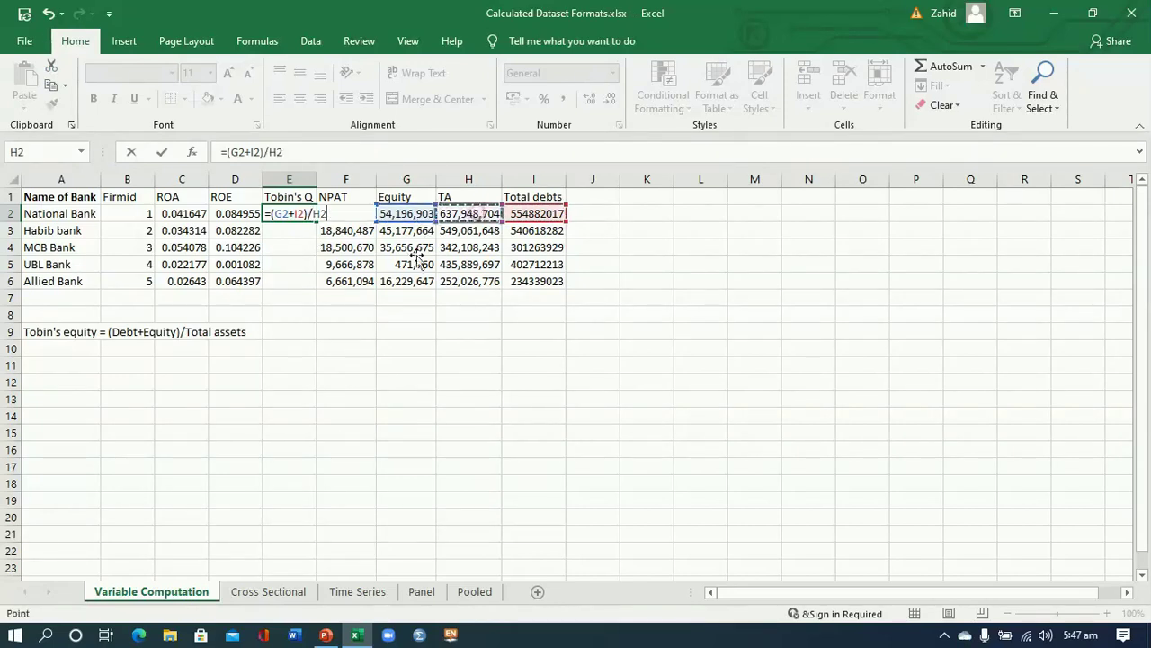
{"action": "key", "text": "Return"}
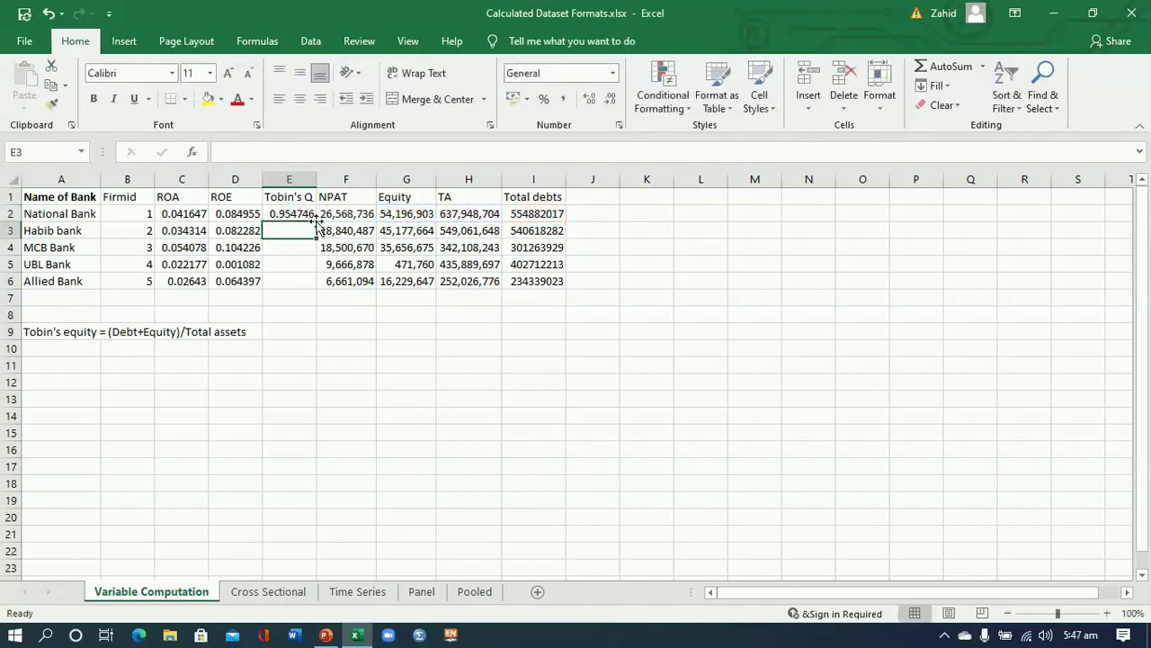
{"action": "left_click", "coordinate": [306, 214]}
{"action": "left_click_drag", "start_coordinate": [316, 221], "coordinate": [316, 288]}
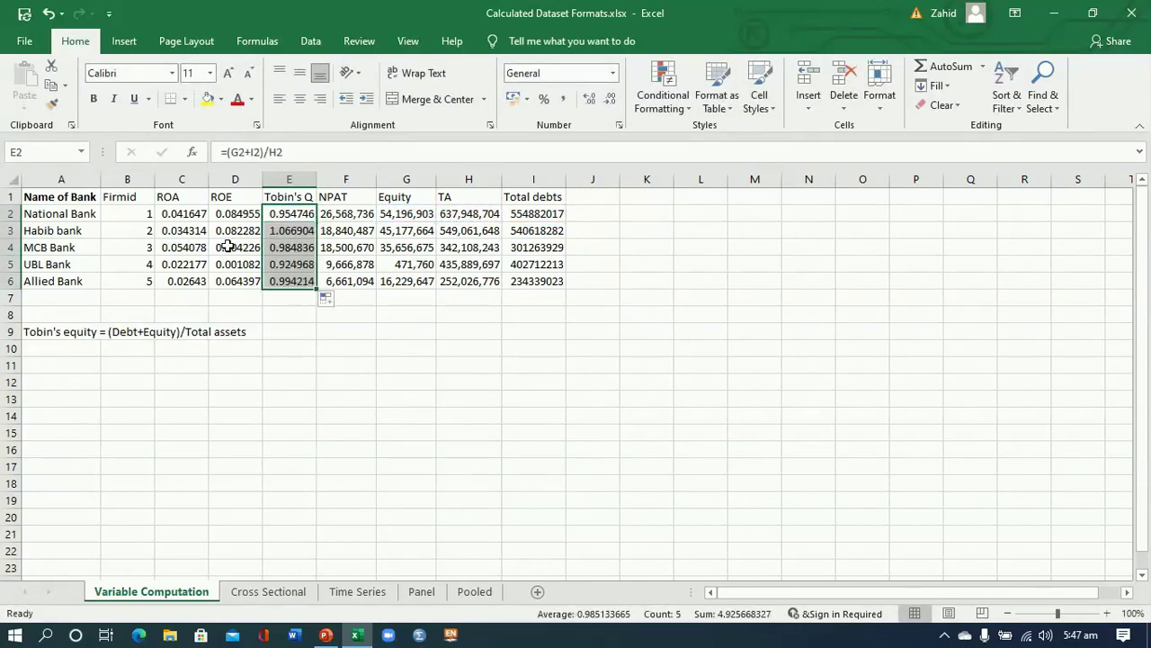
Step: Insert a blank column F between Tobin's Q and NPAT
{"action": "left_click", "coordinate": [326, 182]}
{"action": "right_click", "coordinate": [326, 183]}
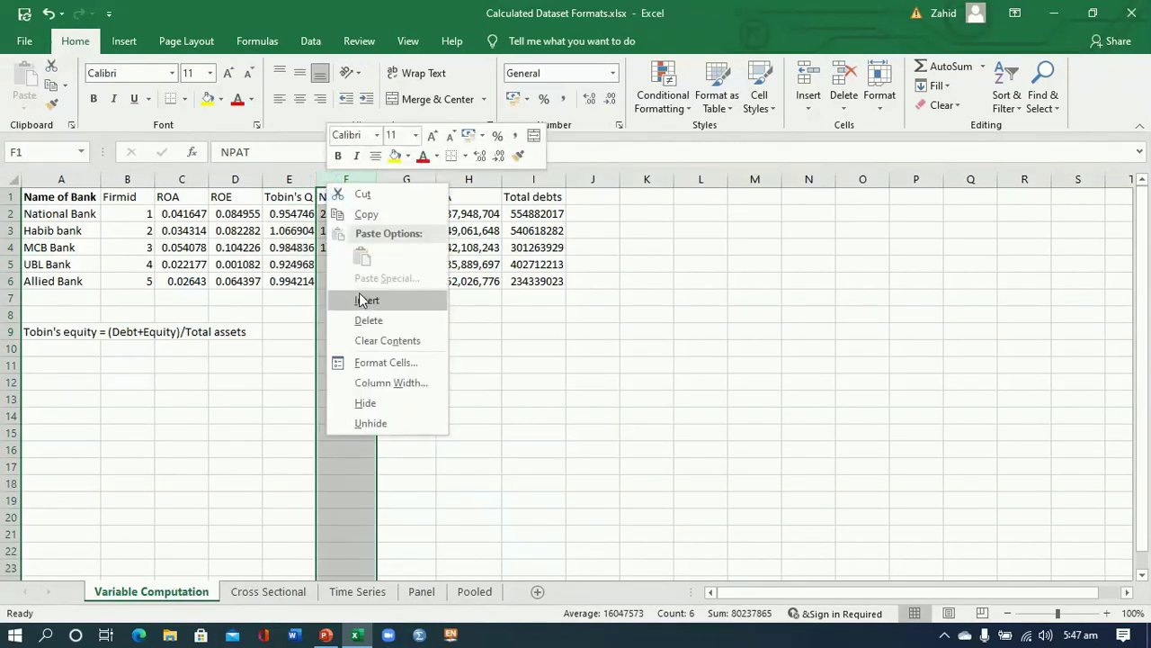
{"action": "left_click", "coordinate": [359, 297]}
{"action": "left_click", "coordinate": [344, 197]}
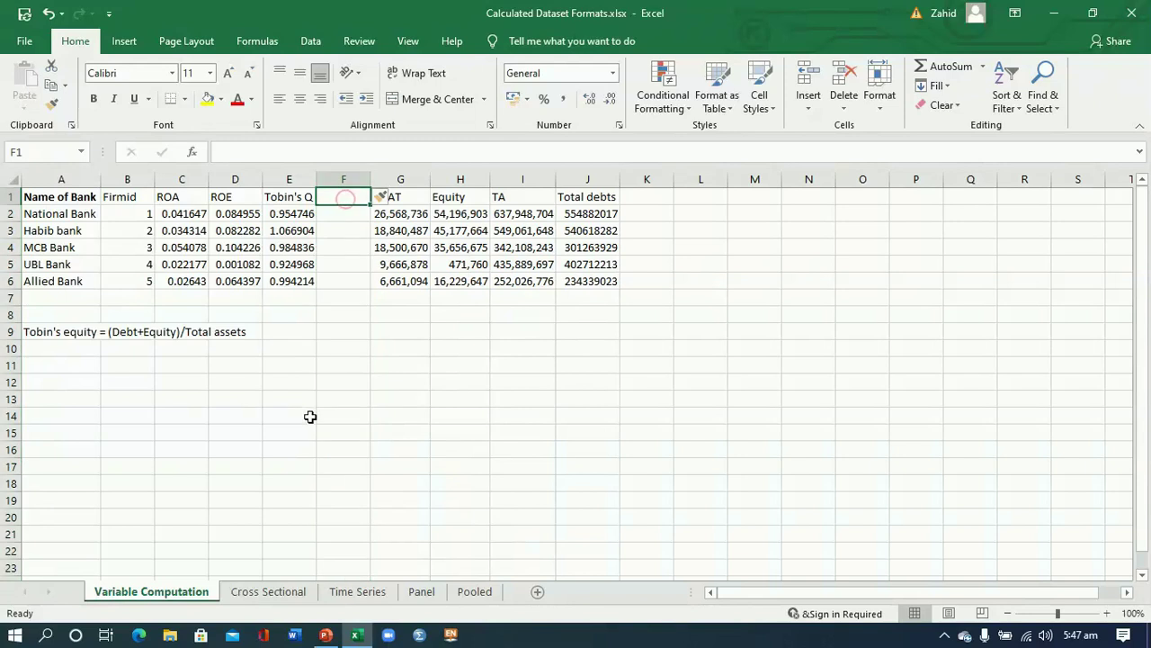
Step: Examine the Rem formula in F2 of the Cross Sectional sheet and its Director Remuneration source cell V2
{"action": "left_click", "coordinate": [270, 594]}
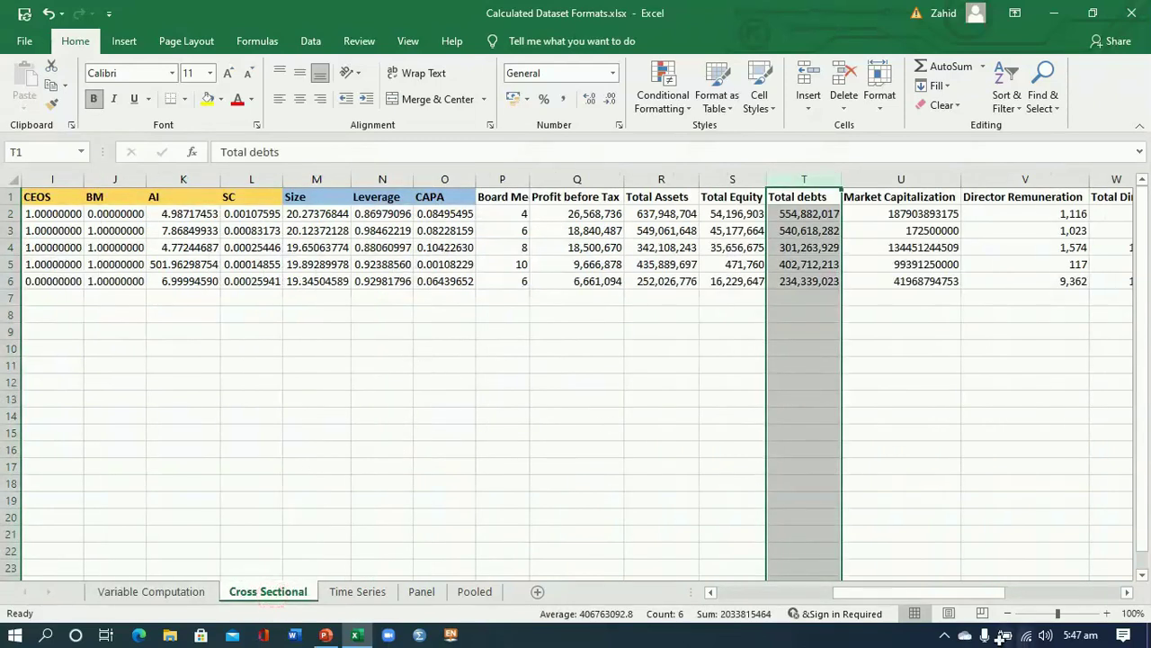
{"action": "left_click_drag", "start_coordinate": [970, 594], "coordinate": [790, 594]}
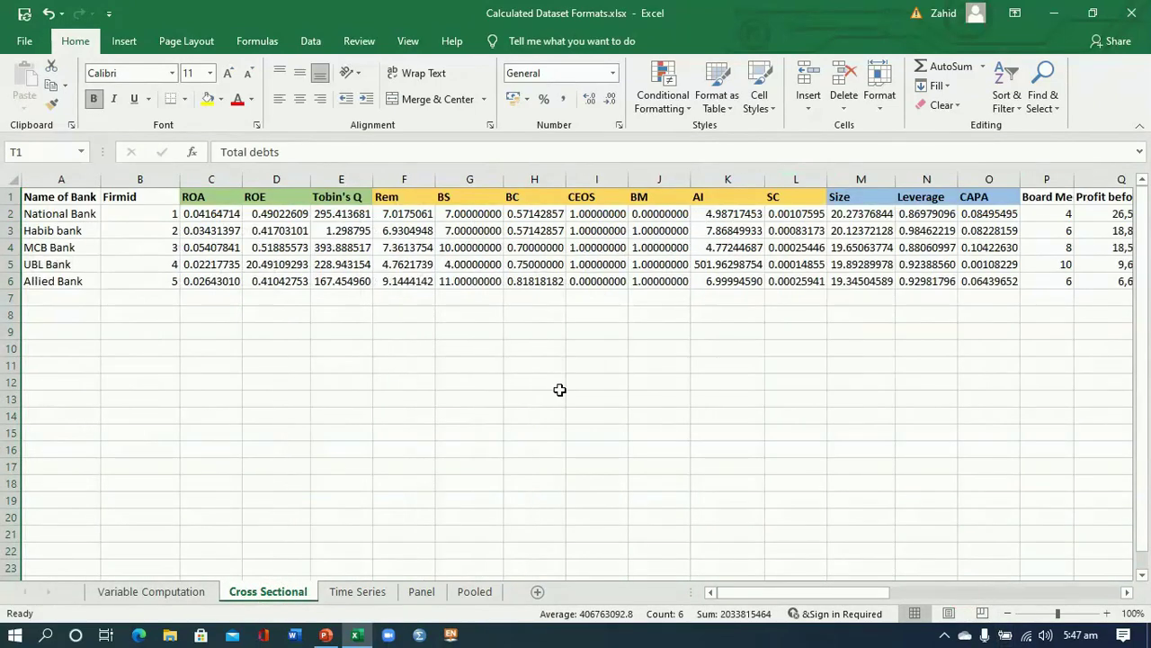
{"action": "left_click", "coordinate": [407, 217]}
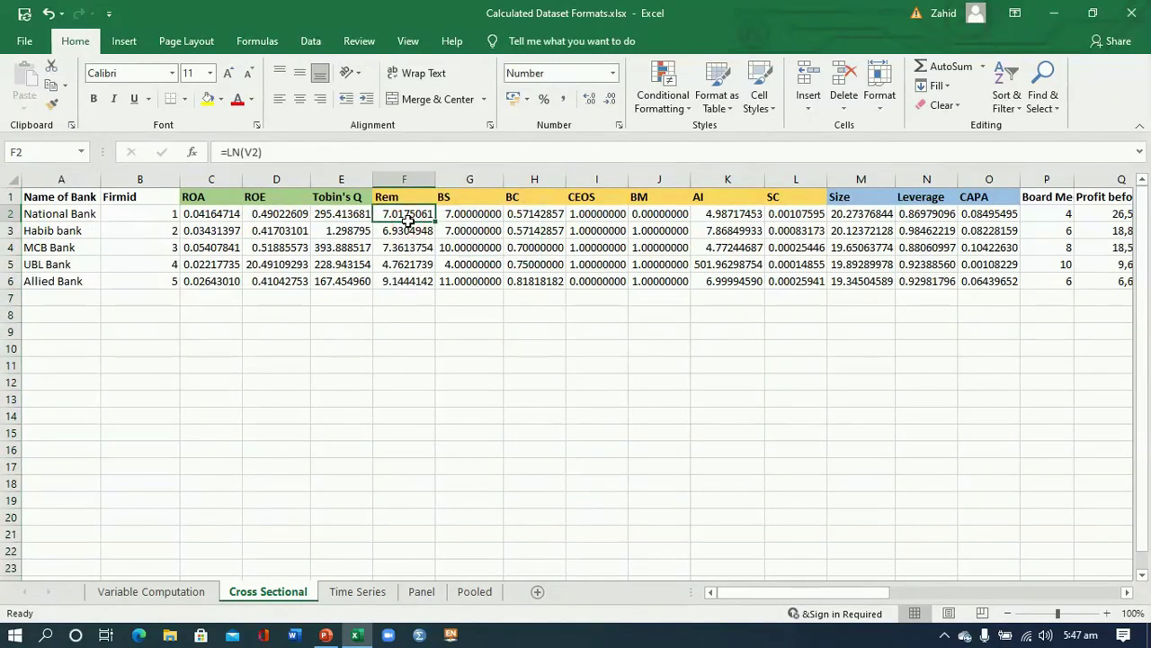
{"action": "left_click_drag", "start_coordinate": [814, 594], "coordinate": [975, 587]}
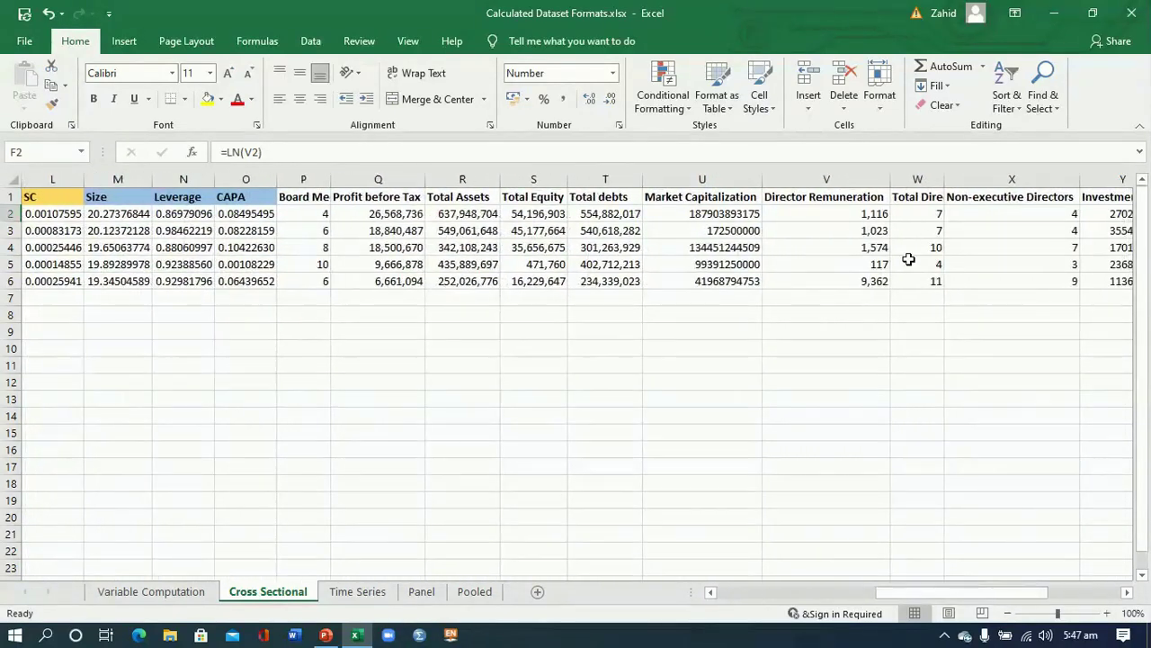
{"action": "double_click", "coordinate": [848, 214]}
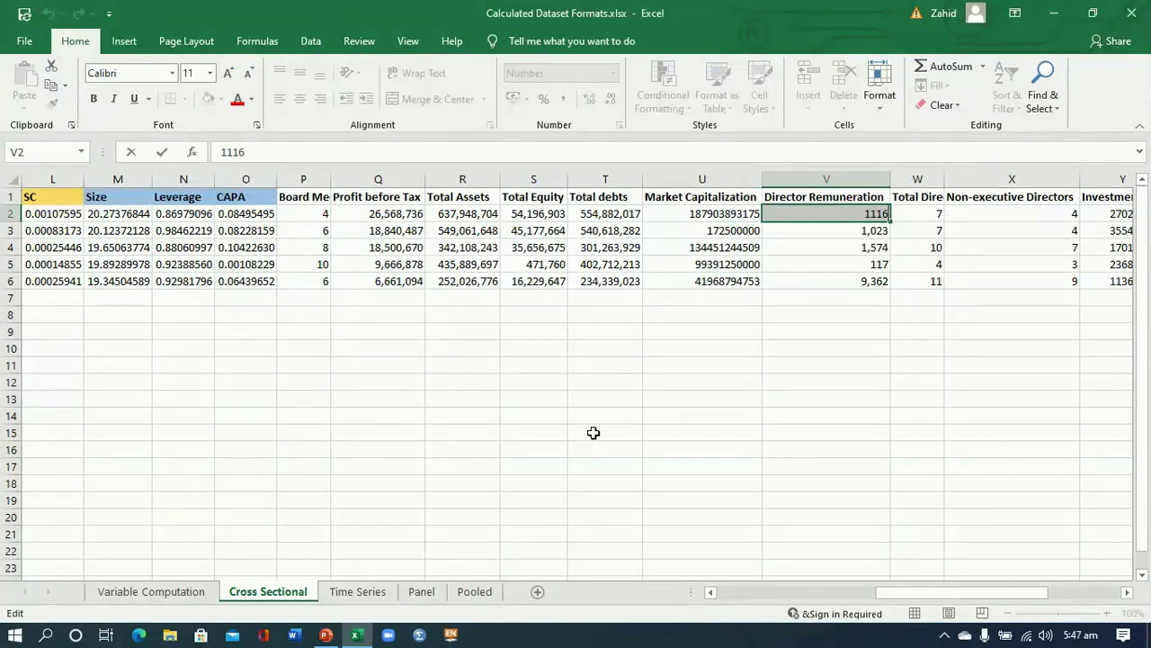
Step: Enter the note Rem = LN(Rem) in A10 of the Variable Computation sheet
{"action": "left_click", "coordinate": [156, 595]}
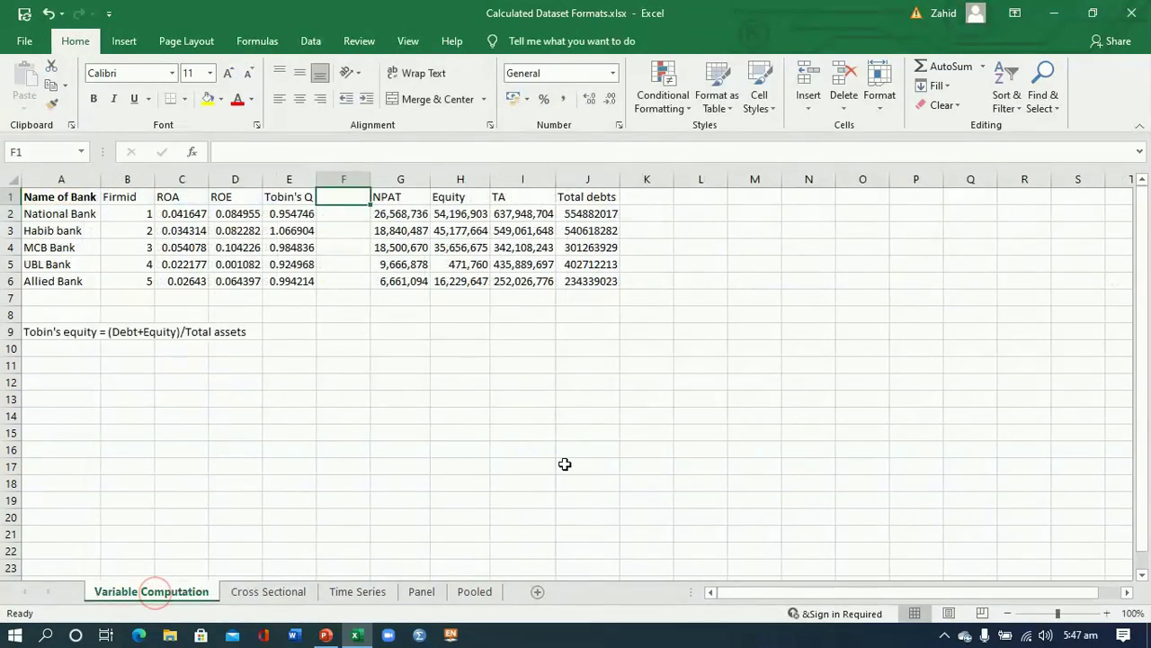
{"action": "left_click", "coordinate": [41, 351]}
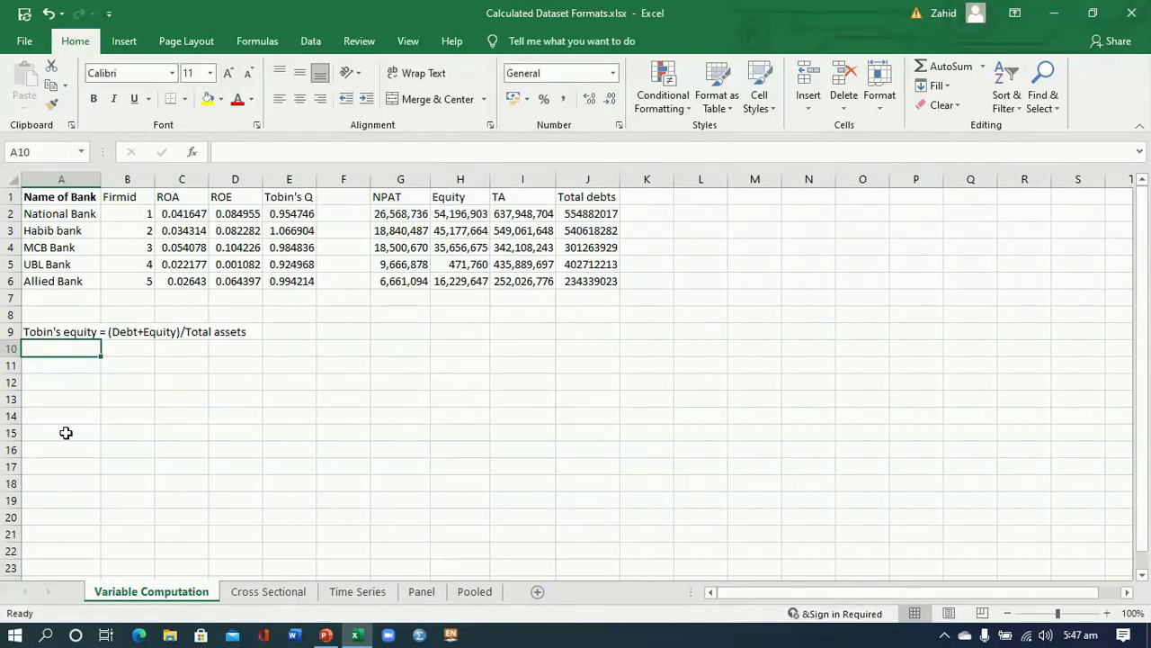
{"action": "type", "text": "rtd"}
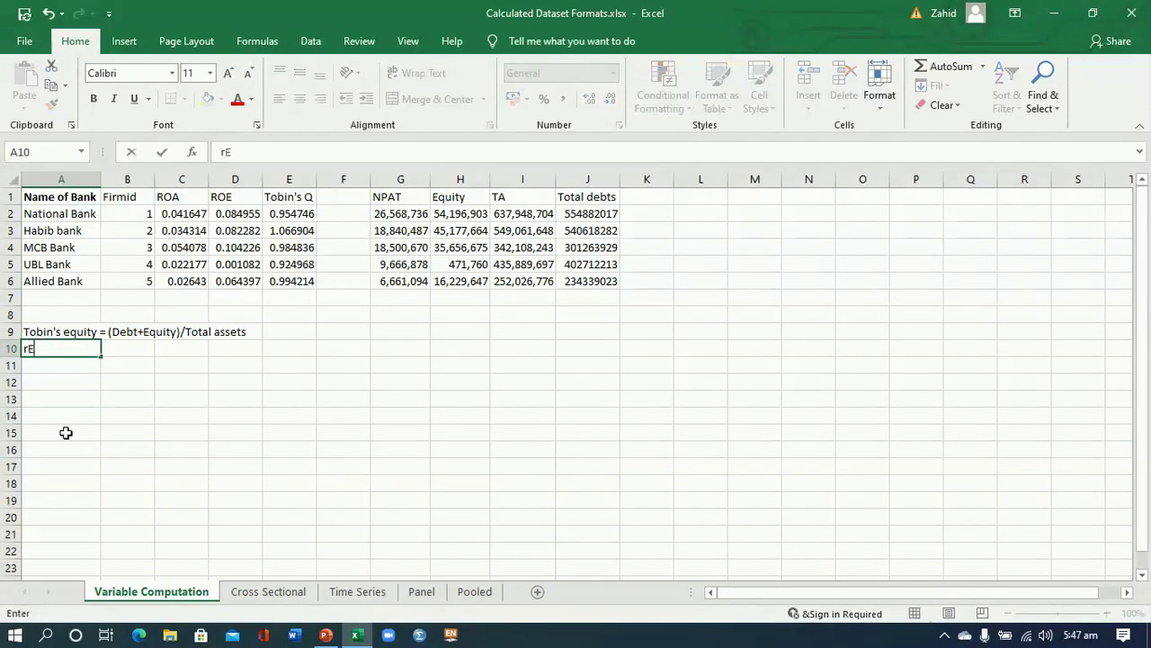
{"action": "key", "text": "BackSpace"}
{"action": "key", "text": "BackSpace"}
{"action": "type", "text": "em"}
{"action": "type", "text": "= LN(Rem"}
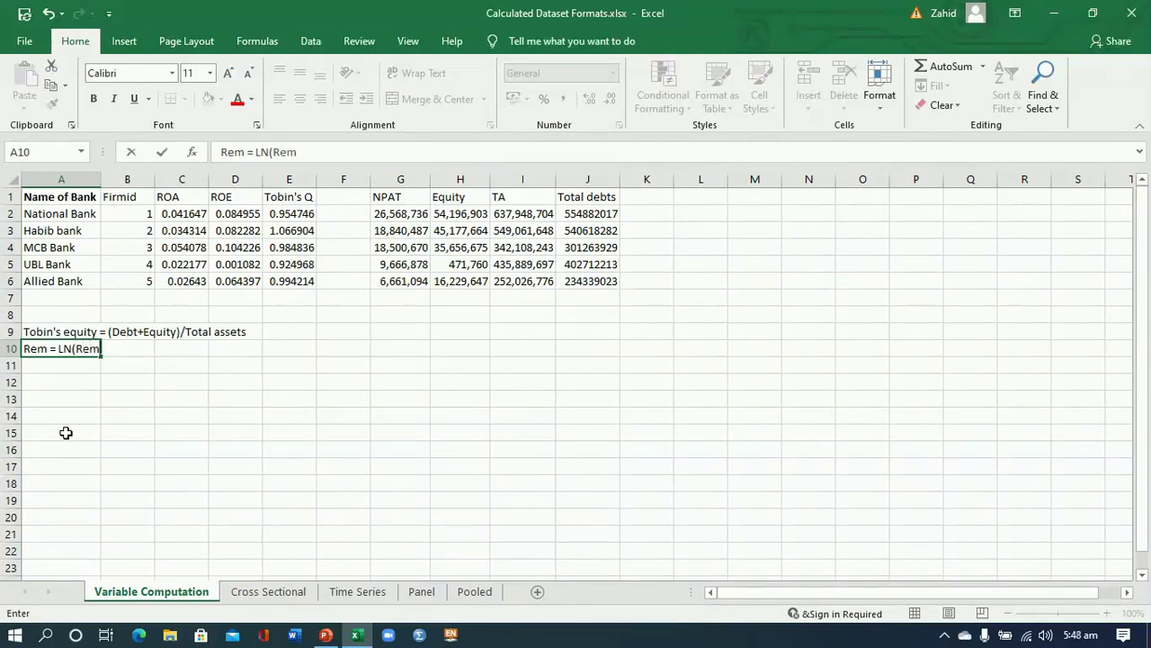
{"action": "type", "text": ")"}
{"action": "left_click", "coordinate": [270, 395]}
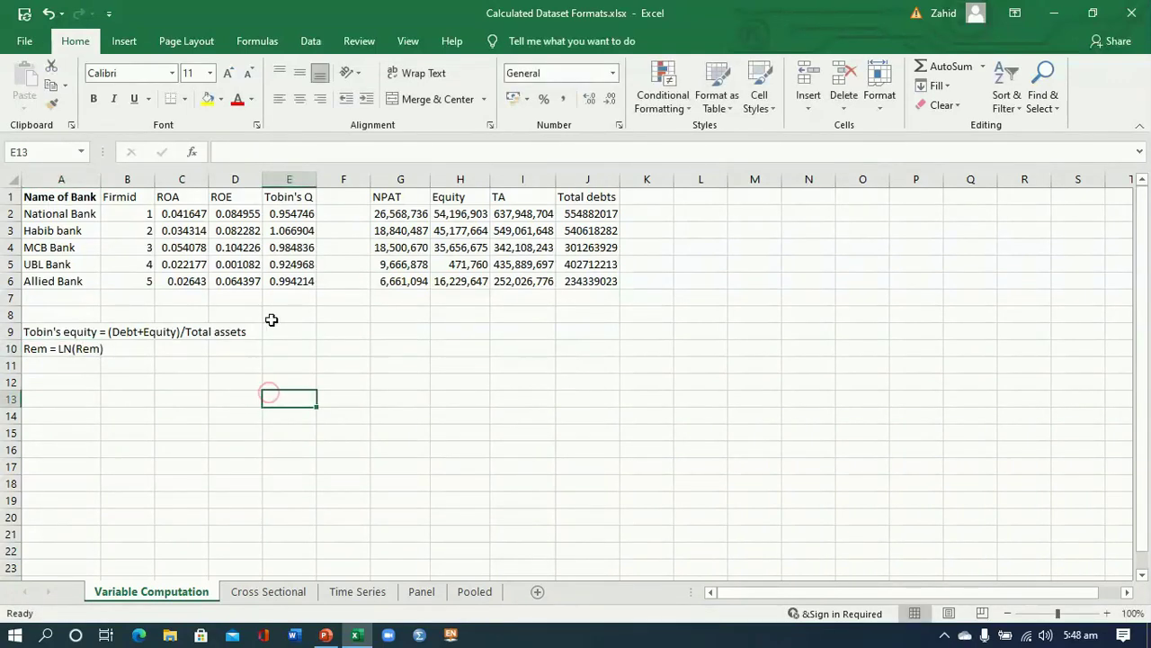
Step: Enter the header Rem in F1
{"action": "left_click", "coordinate": [343, 196]}
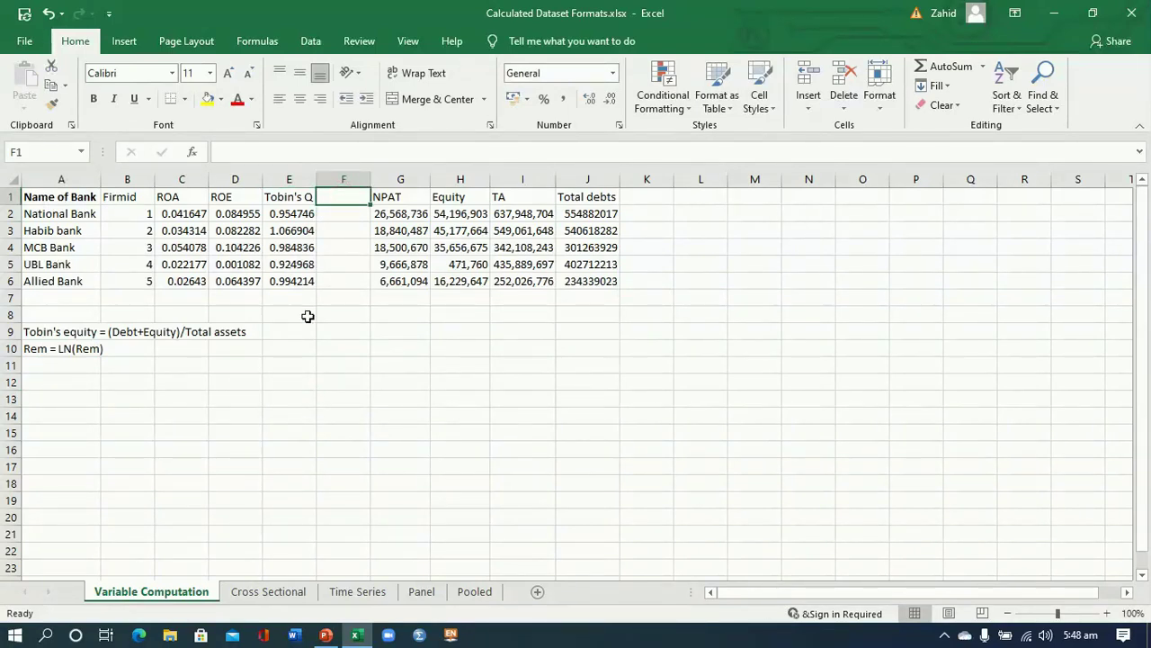
{"action": "type", "text": "Rem"}
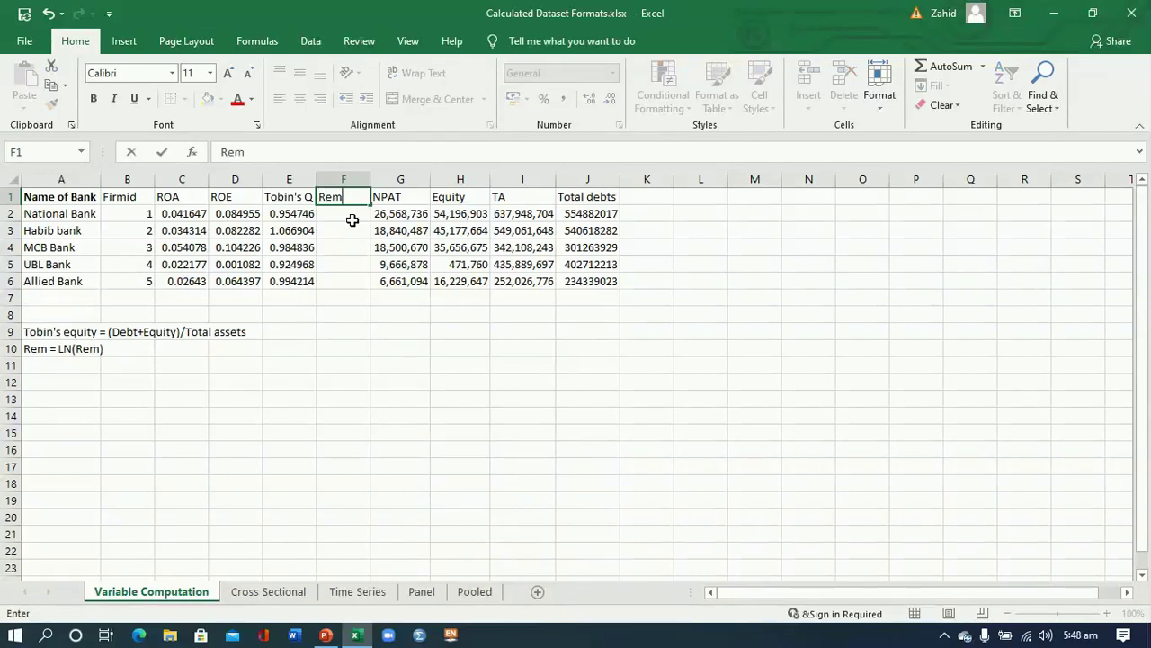
{"action": "key", "text": "Return"}
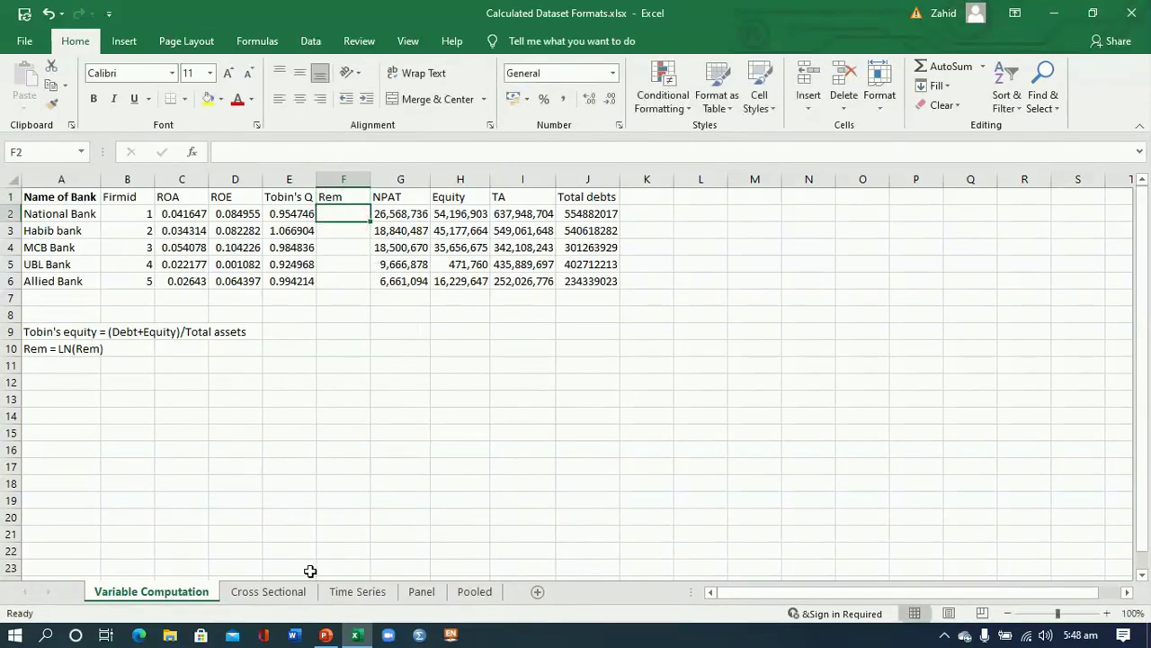
Step: Copy the Director Remuneration column from the Cross Sectional sheet into column K of the Variable Computation sheet
{"action": "left_click", "coordinate": [281, 590]}
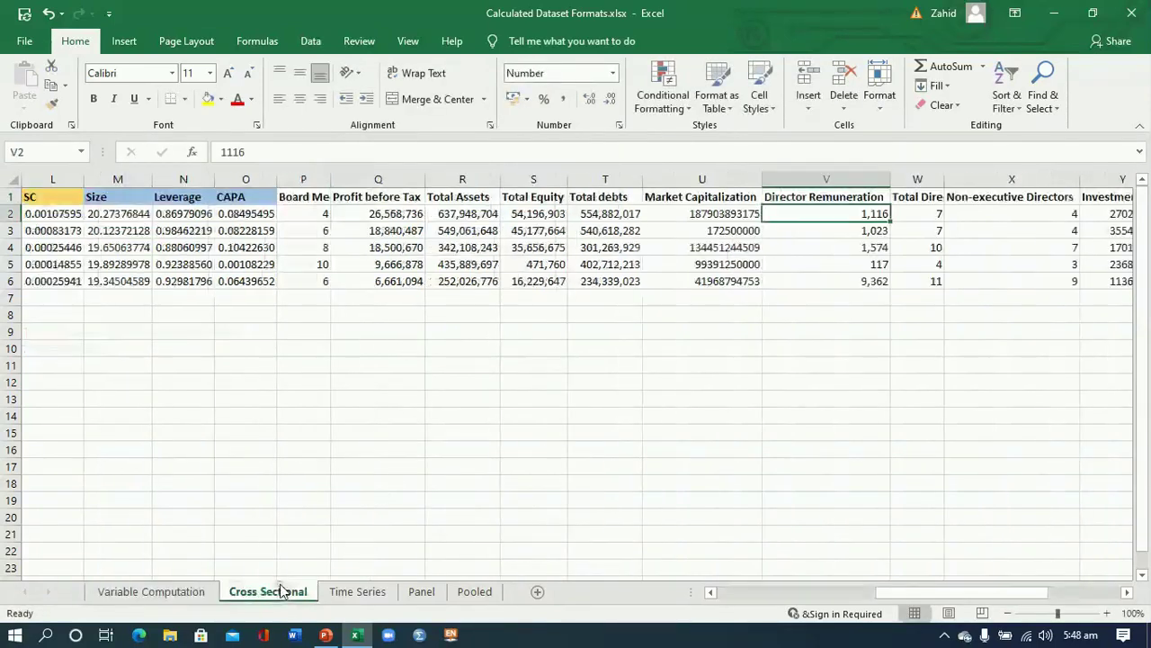
{"action": "left_click", "coordinate": [819, 184]}
{"action": "key", "text": "ctrl+c"}
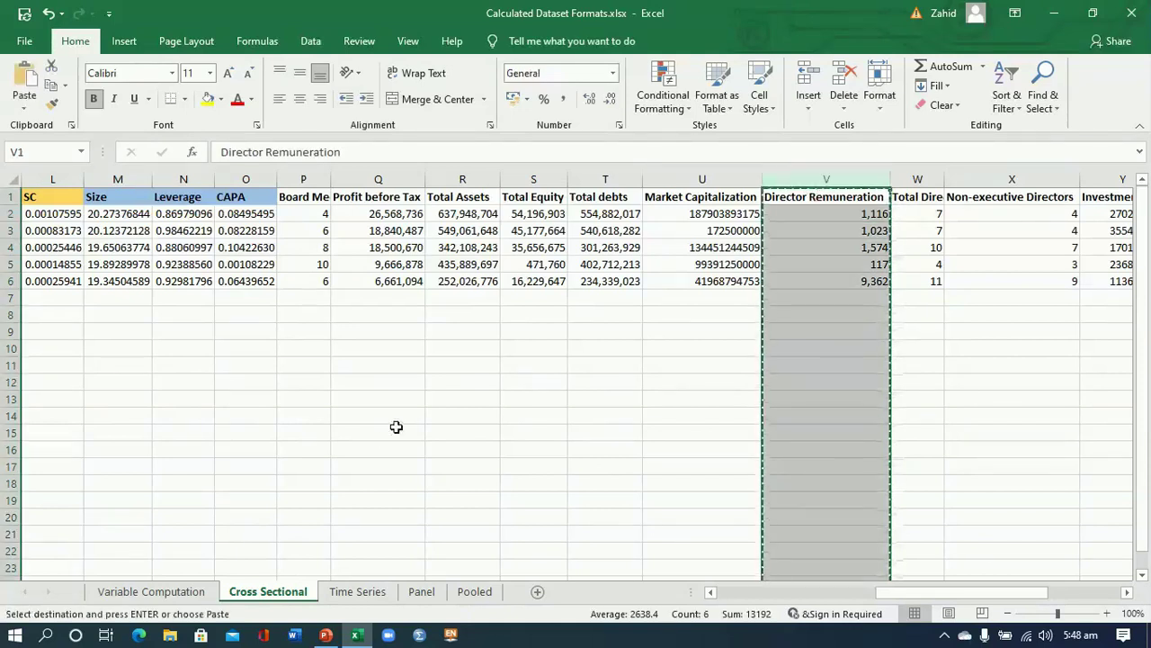
{"action": "left_click", "coordinate": [180, 591]}
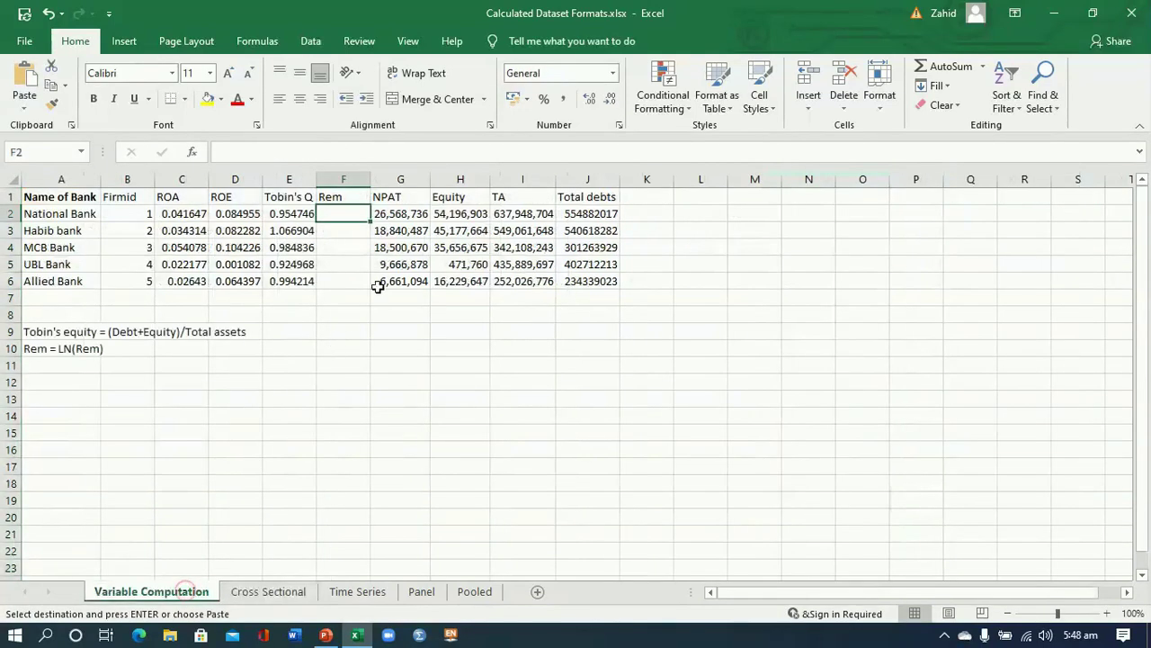
{"action": "left_click", "coordinate": [638, 174]}
{"action": "key", "text": "ctrl+v"}
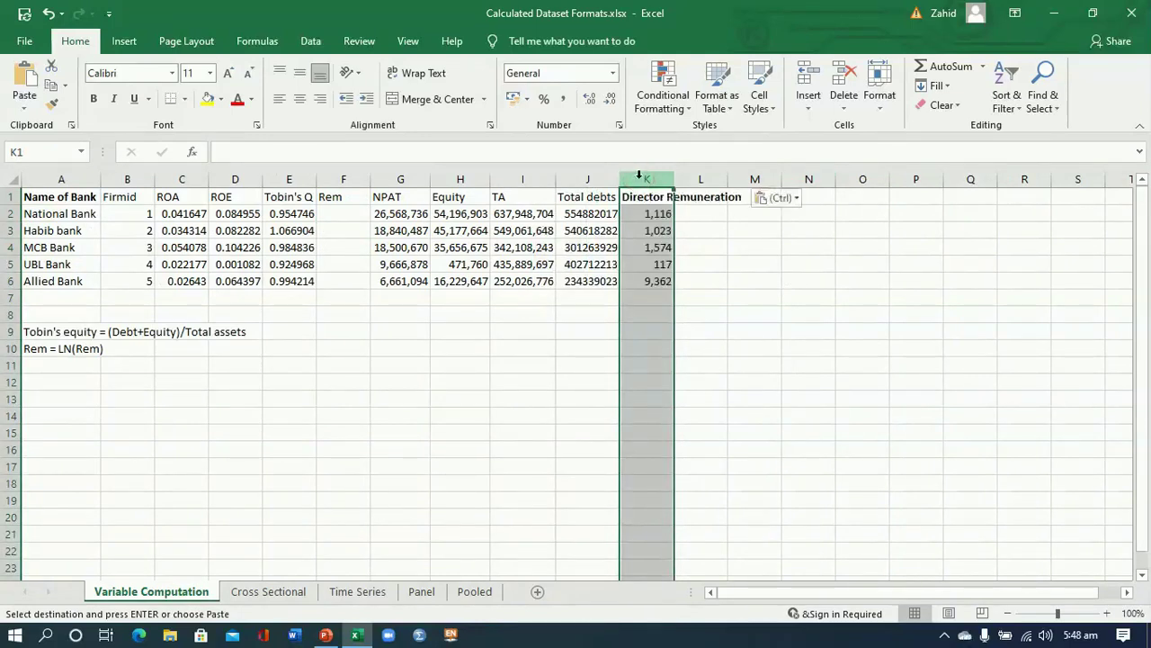
Step: Compute Rem in F2 with the formula =LN(K2) and fill it down to F6 for all five banks
{"action": "left_click", "coordinate": [344, 215]}
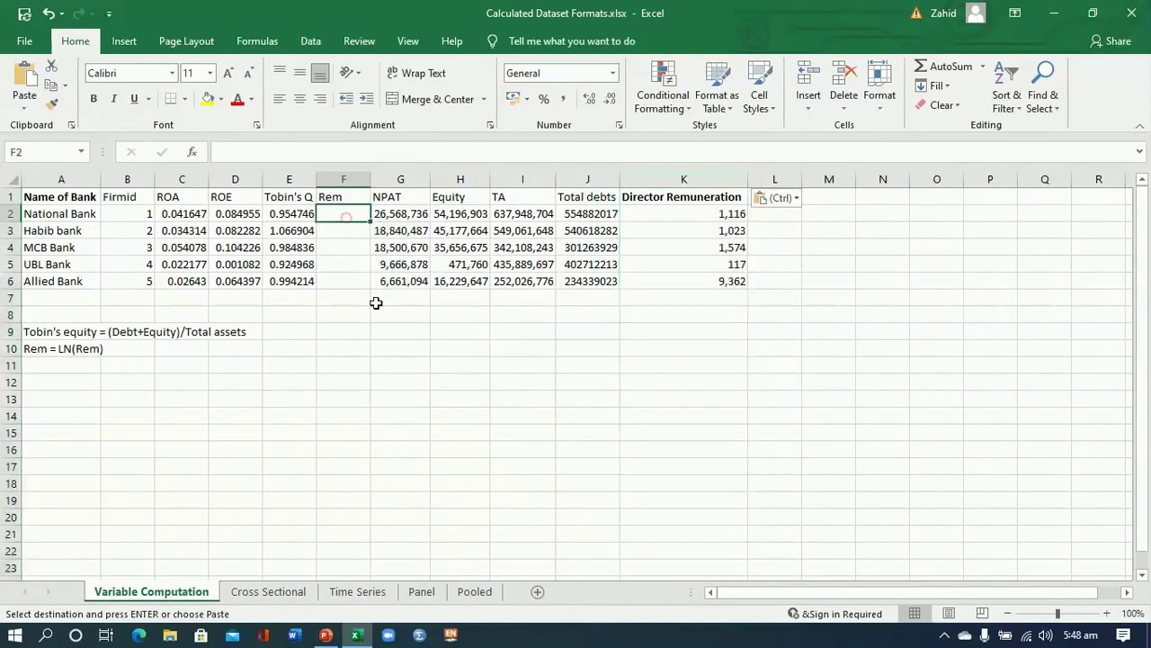
{"action": "key", "text": "Escape"}
{"action": "type", "text": "="}
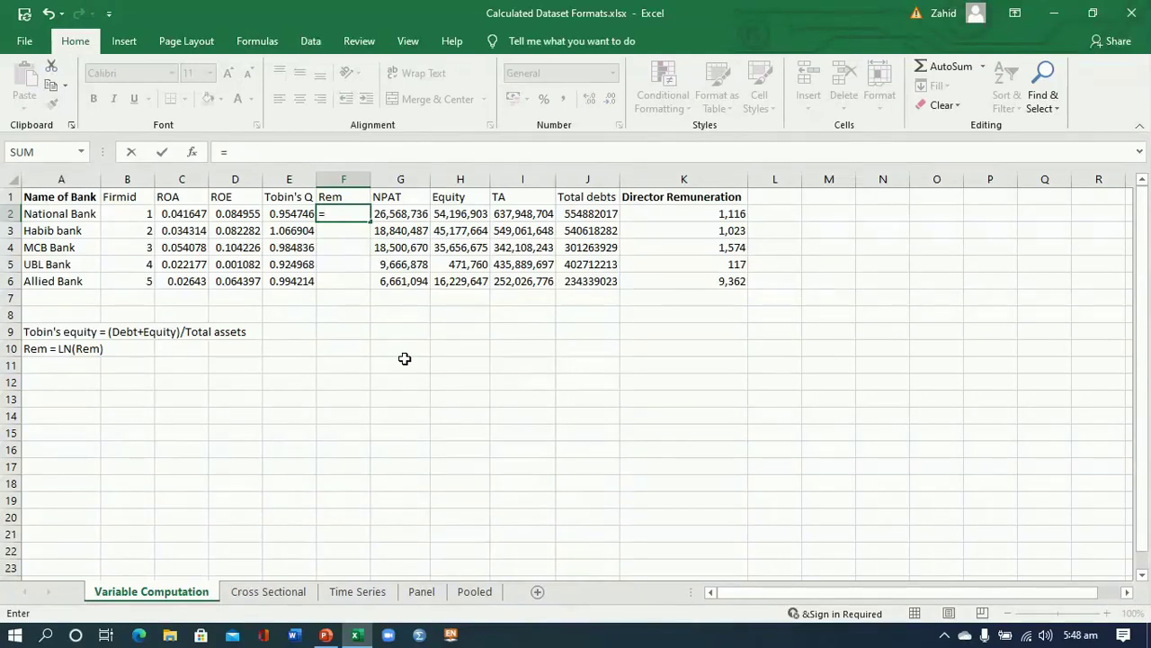
{"action": "type", "text": "ln"}
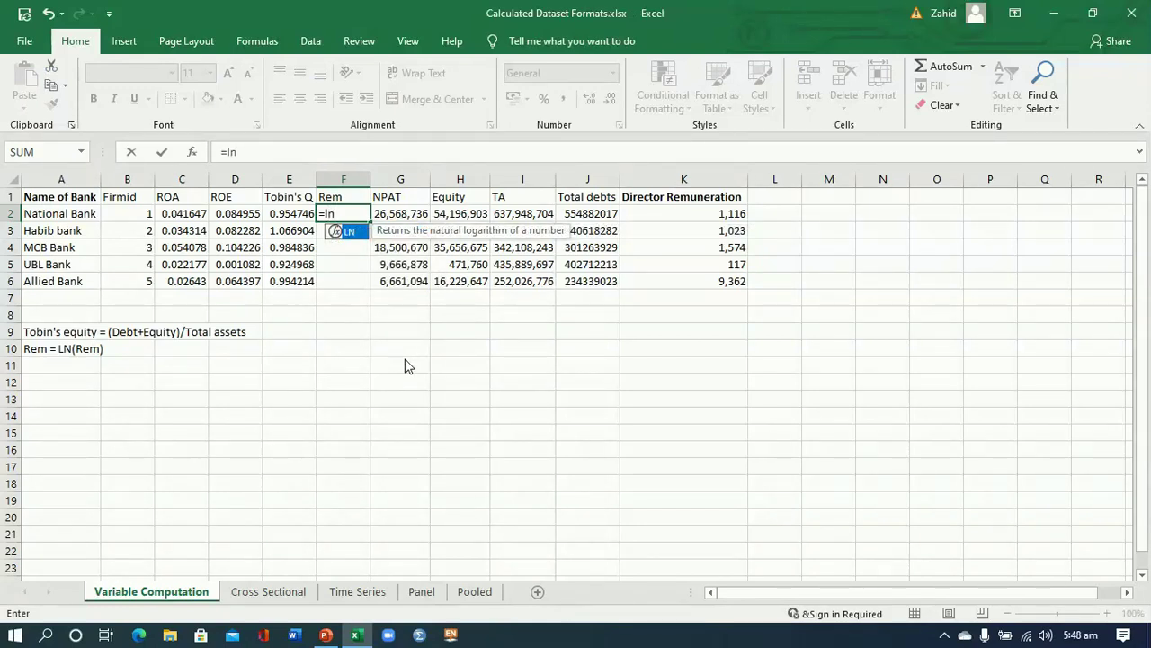
{"action": "type", "text": "("}
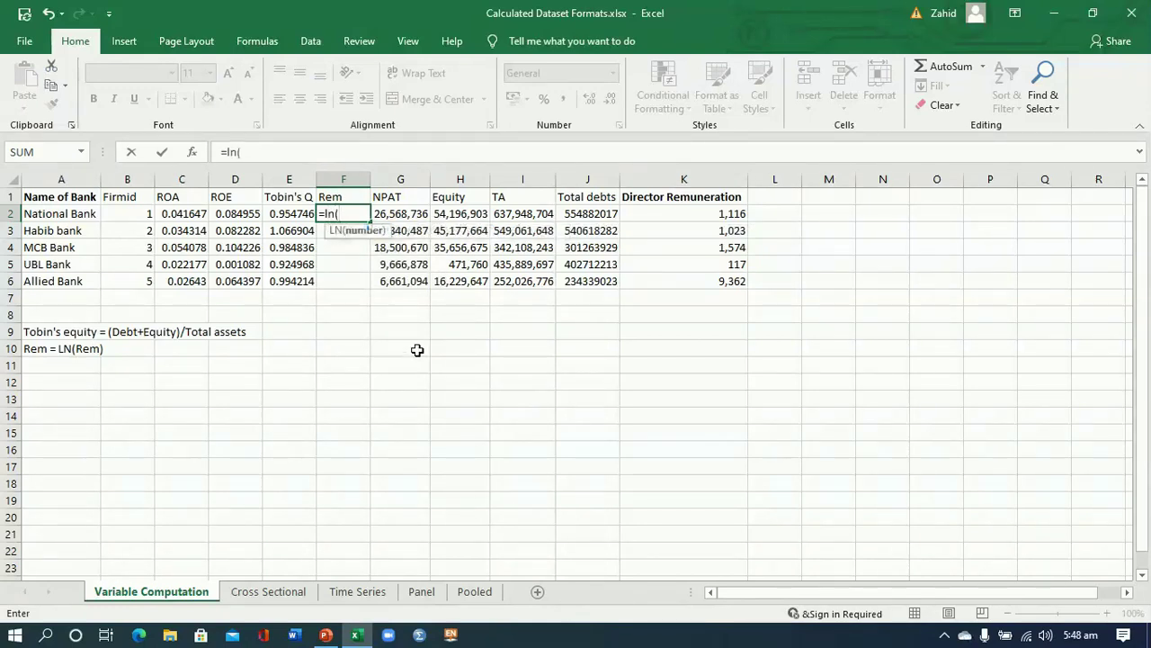
{"action": "left_click", "coordinate": [720, 213]}
{"action": "type", "text": ")"}
{"action": "key", "text": "Return"}
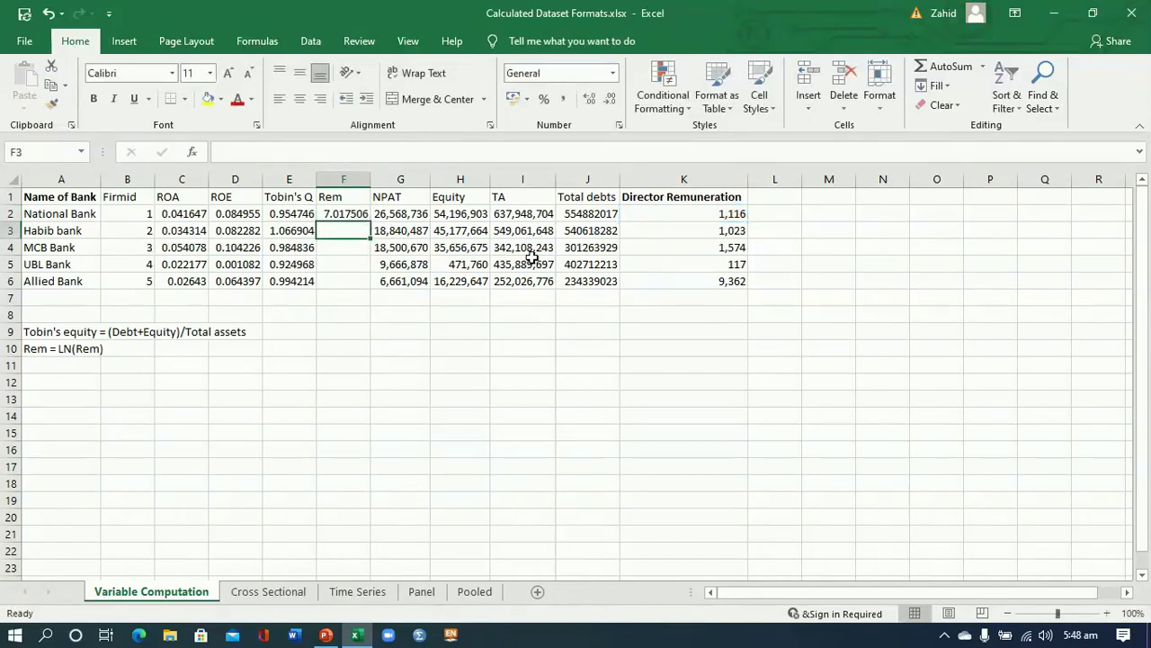
{"action": "left_click", "coordinate": [340, 214]}
{"action": "left_click_drag", "start_coordinate": [372, 222], "coordinate": [368, 287]}
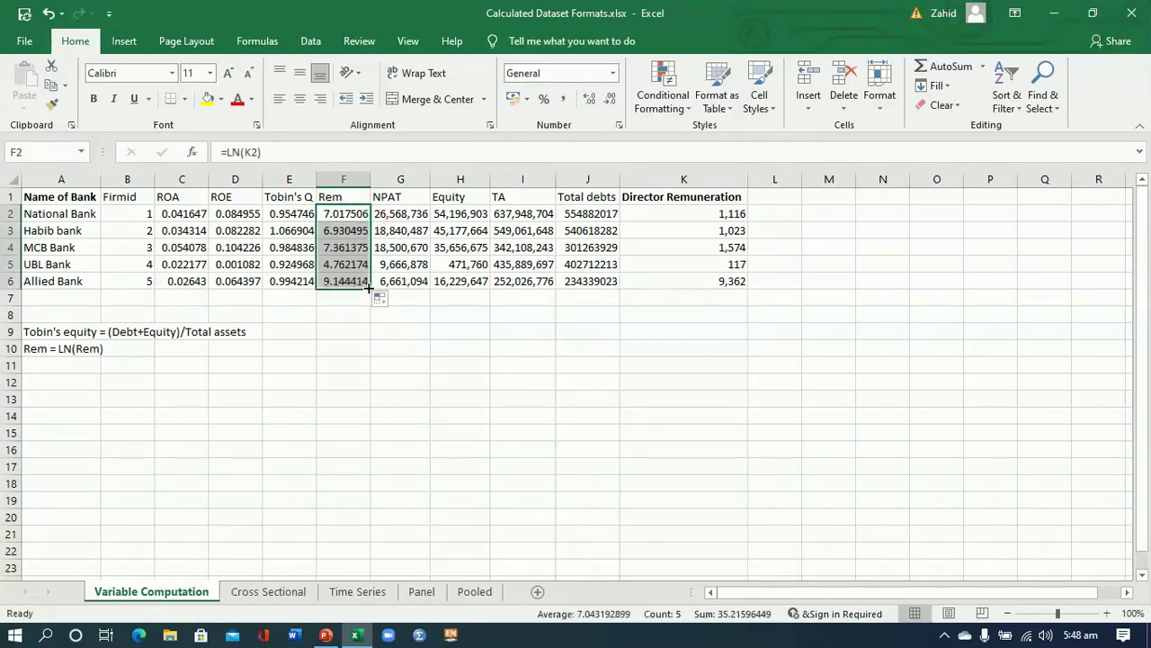
Step: Insert two blank columns, G and H, between the Rem and NPAT columns
{"action": "left_click", "coordinate": [385, 179]}
{"action": "right_click", "coordinate": [385, 183]}
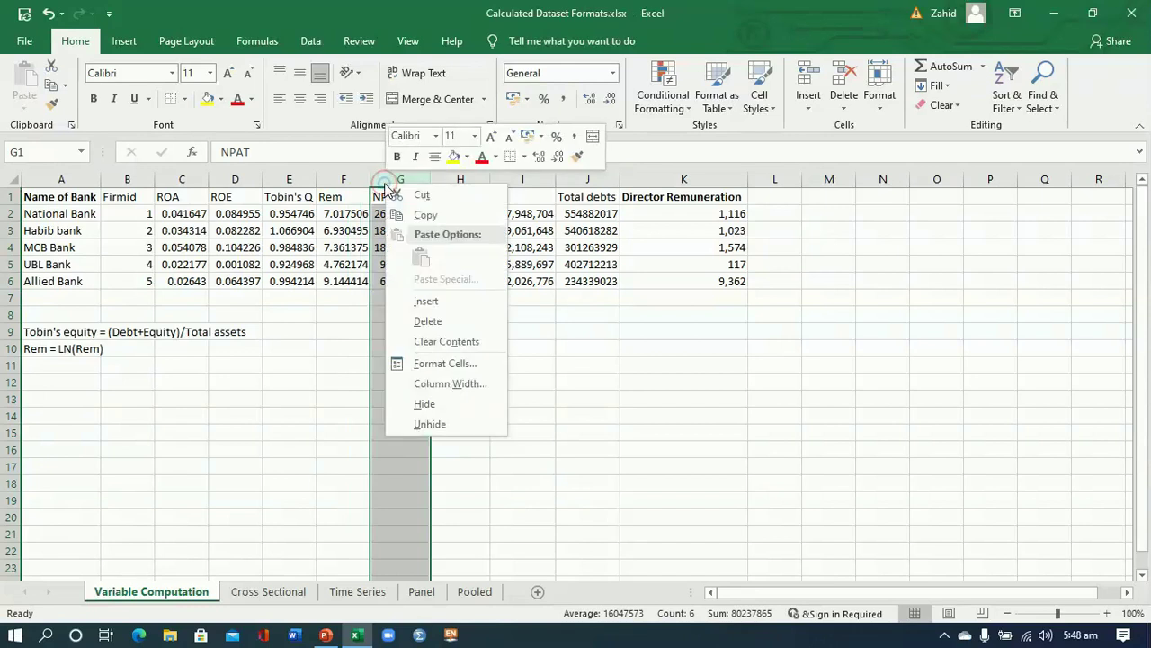
{"action": "left_click", "coordinate": [425, 301]}
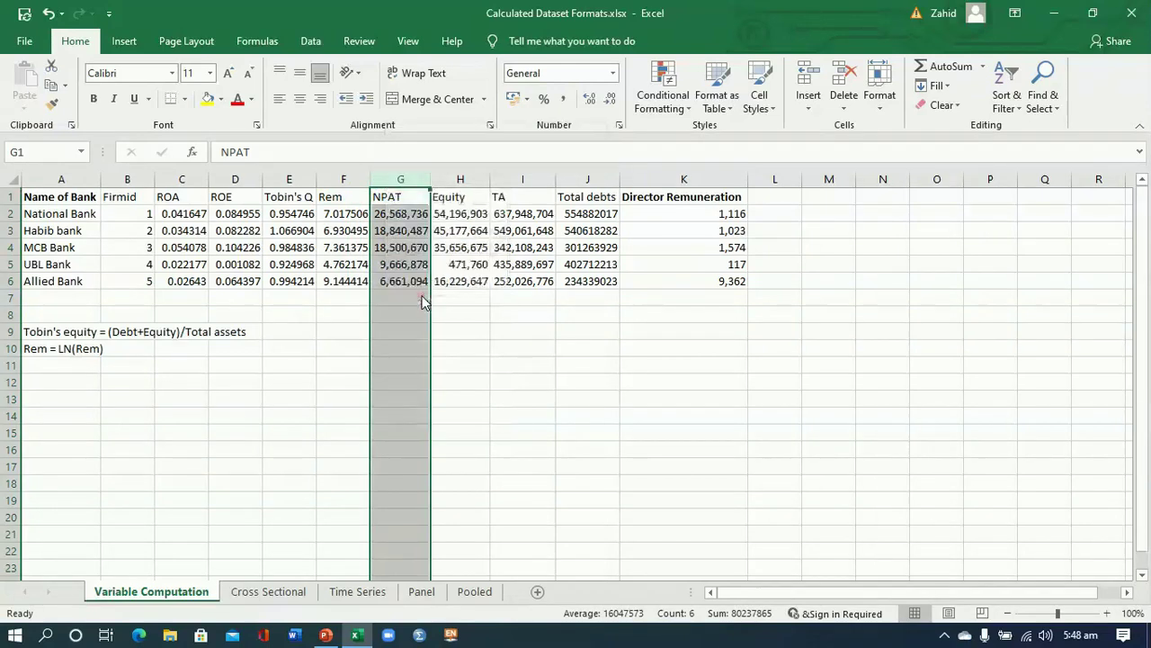
{"action": "left_click", "coordinate": [453, 180]}
{"action": "right_click", "coordinate": [453, 180]}
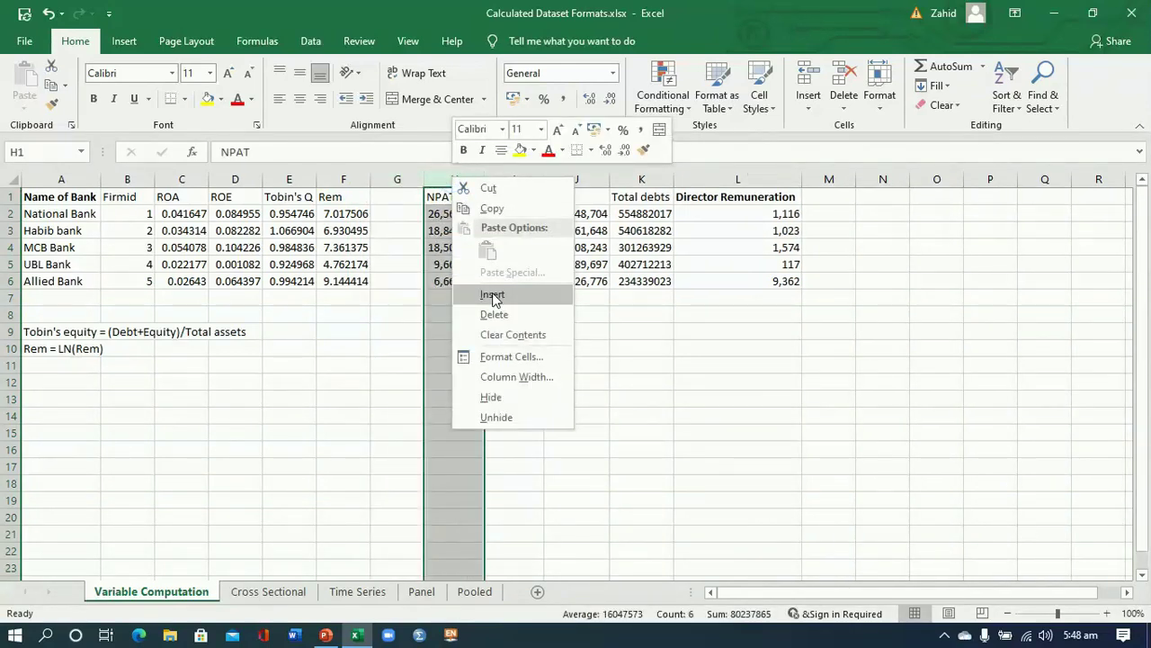
{"action": "left_click", "coordinate": [493, 298]}
{"action": "left_click", "coordinate": [407, 201]}
{"action": "left_click", "coordinate": [449, 200]}
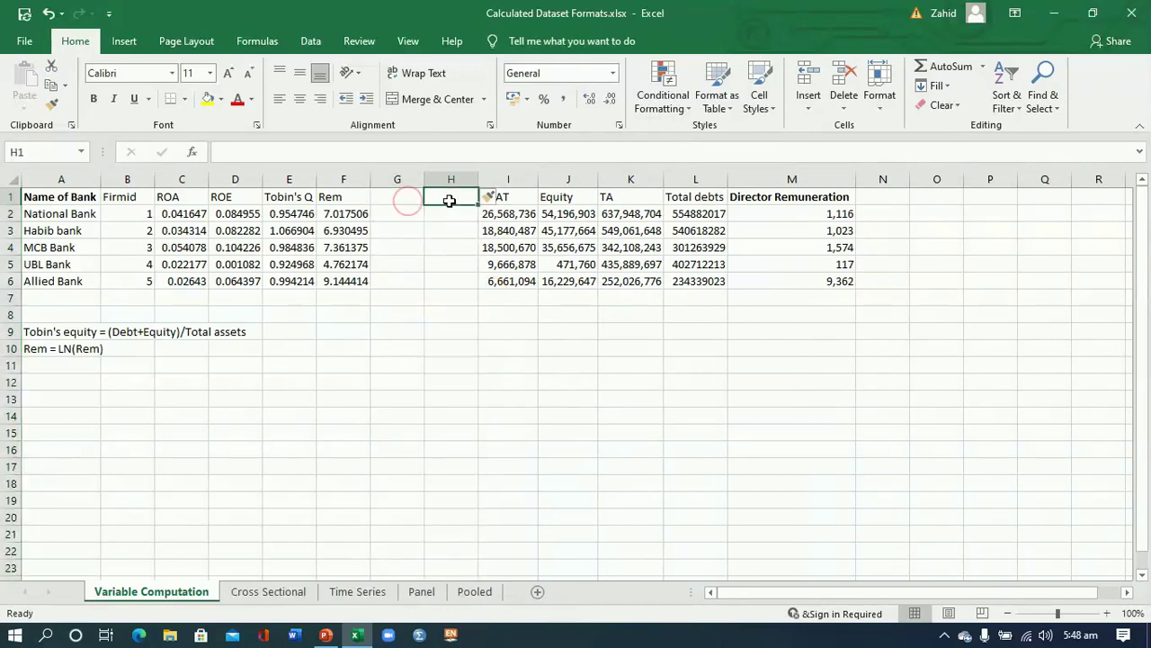
{"action": "left_click_drag", "start_coordinate": [400, 216], "coordinate": [400, 200]}
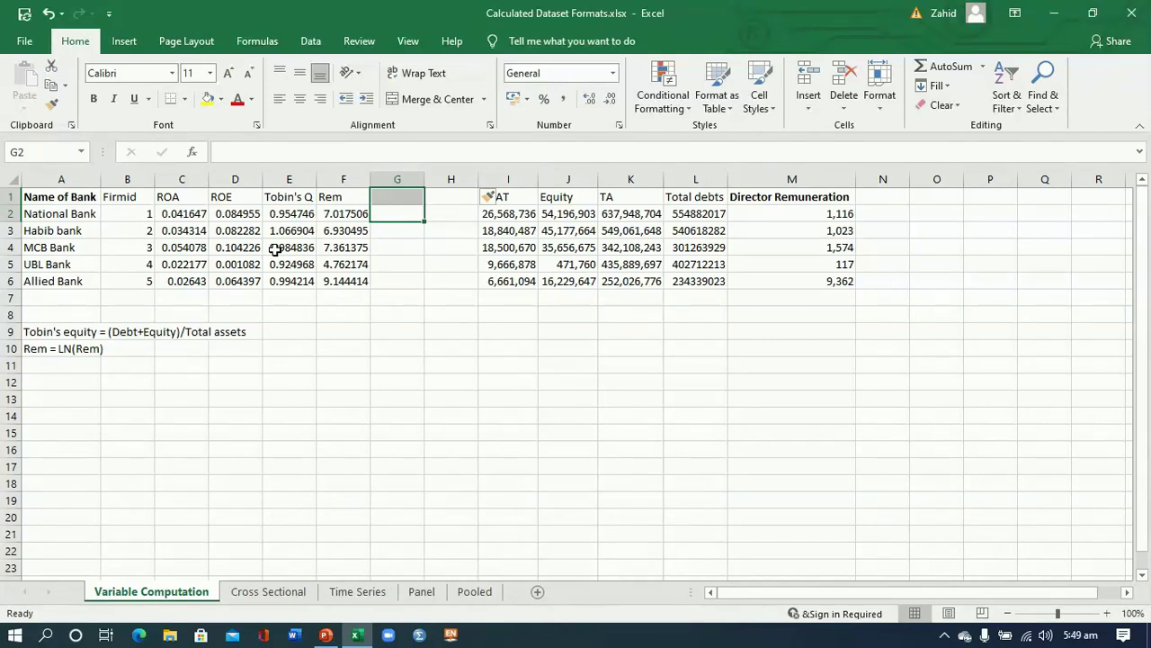
Step: Examine the Cross Sectional sheet's layout, from the bank names through the colour-coded variable columns ROA to CAPA and their values
{"action": "left_click", "coordinate": [270, 594]}
{"action": "left_click_drag", "start_coordinate": [883, 594], "coordinate": [719, 593]}
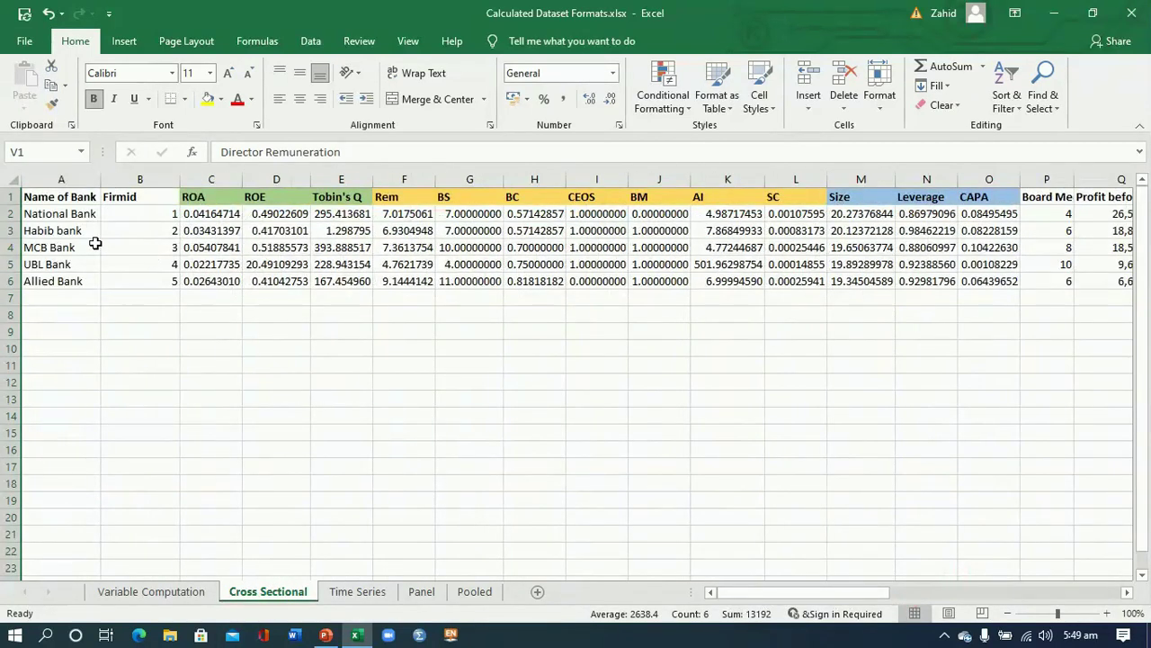
{"action": "left_click", "coordinate": [59, 181]}
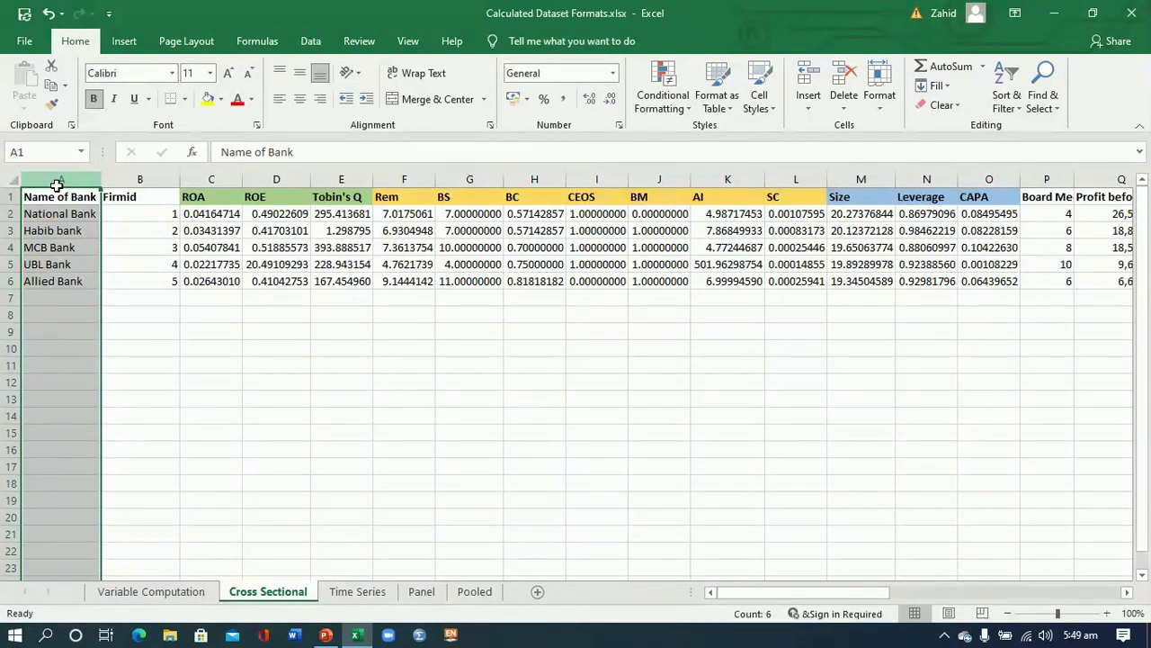
{"action": "left_click", "coordinate": [57, 214]}
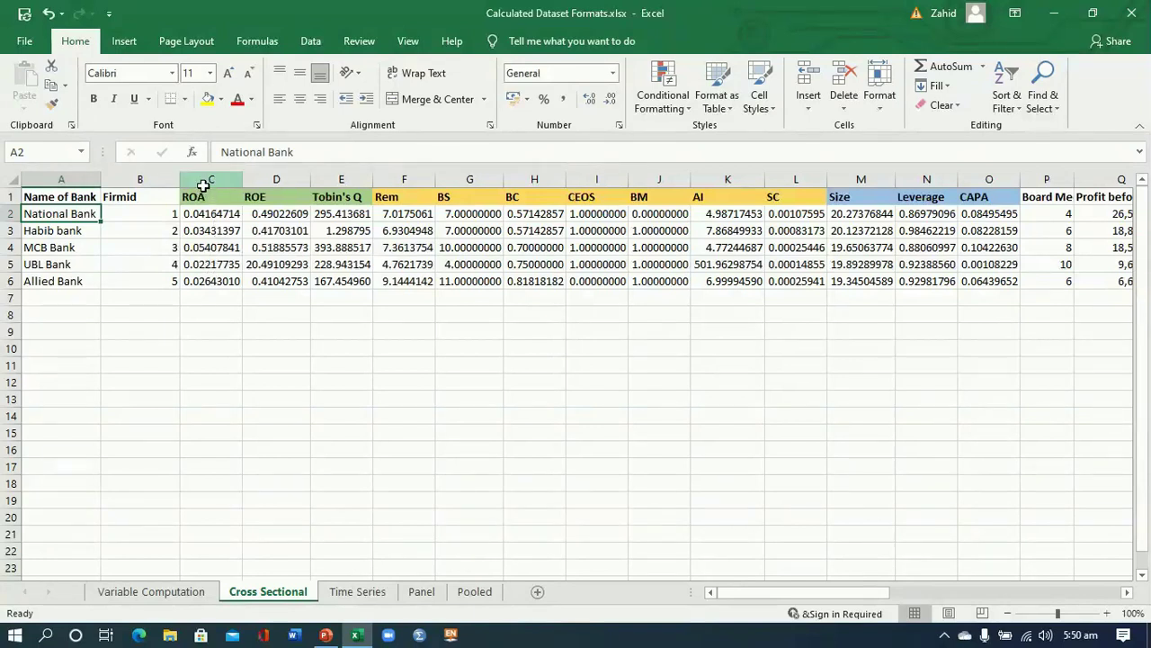
{"action": "left_click_drag", "start_coordinate": [204, 179], "coordinate": [329, 178]}
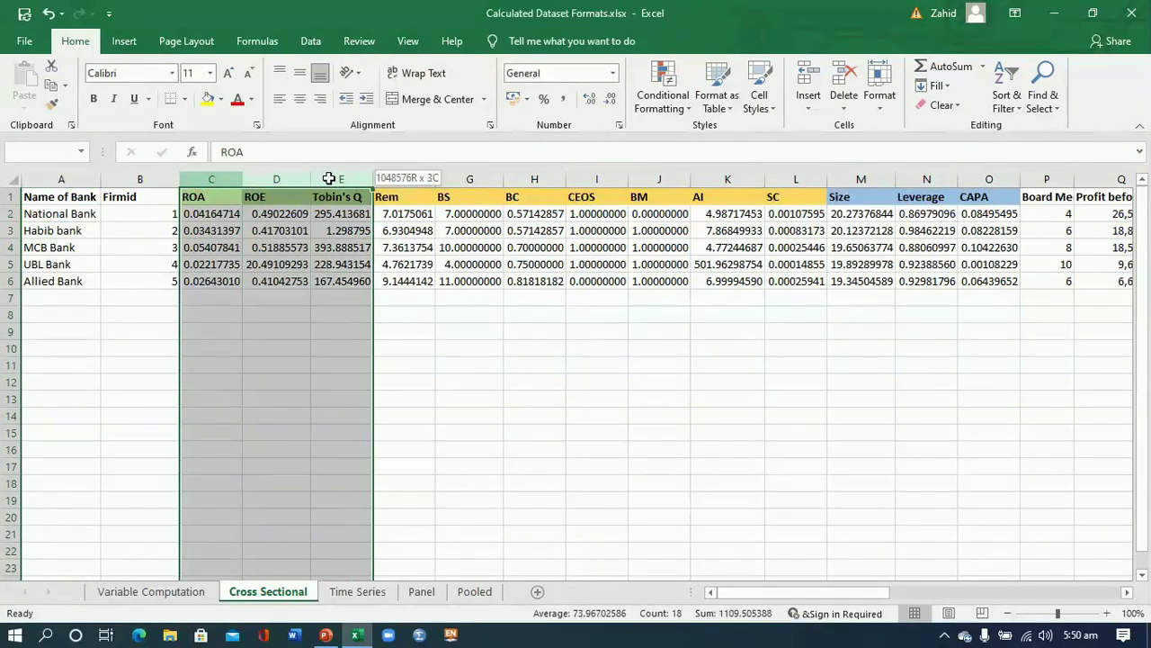
{"action": "left_click", "coordinate": [404, 179]}
{"action": "left_click_drag", "start_coordinate": [404, 179], "coordinate": [962, 178]}
{"action": "left_click_drag", "start_coordinate": [202, 196], "coordinate": [320, 196]}
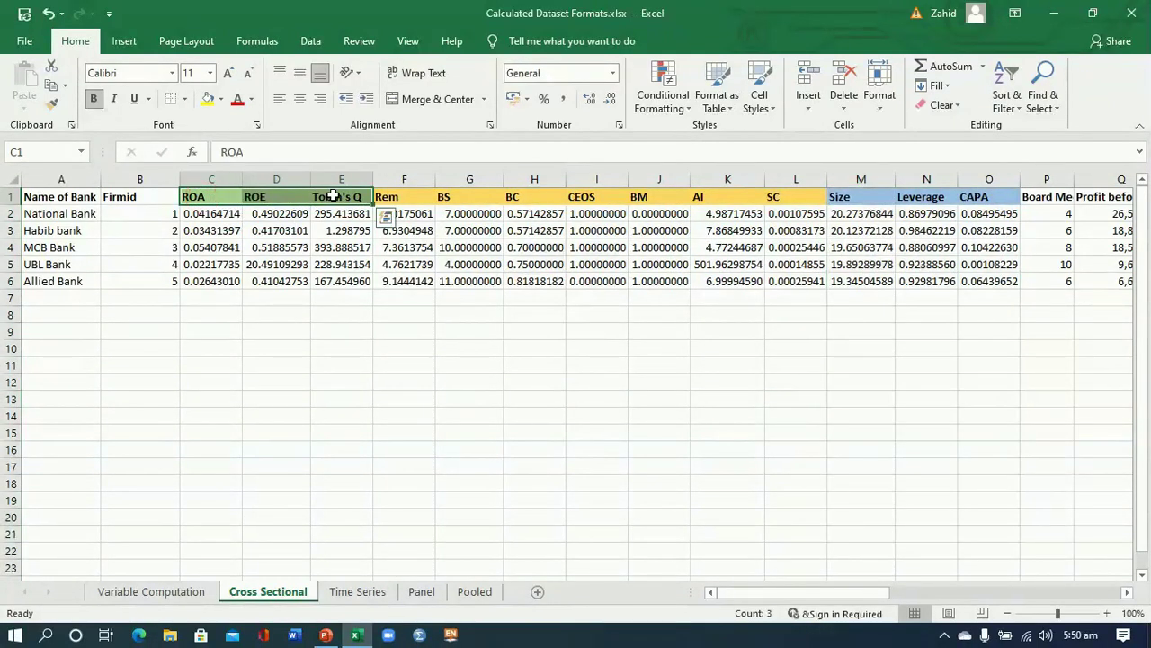
{"action": "left_click", "coordinate": [220, 99]}
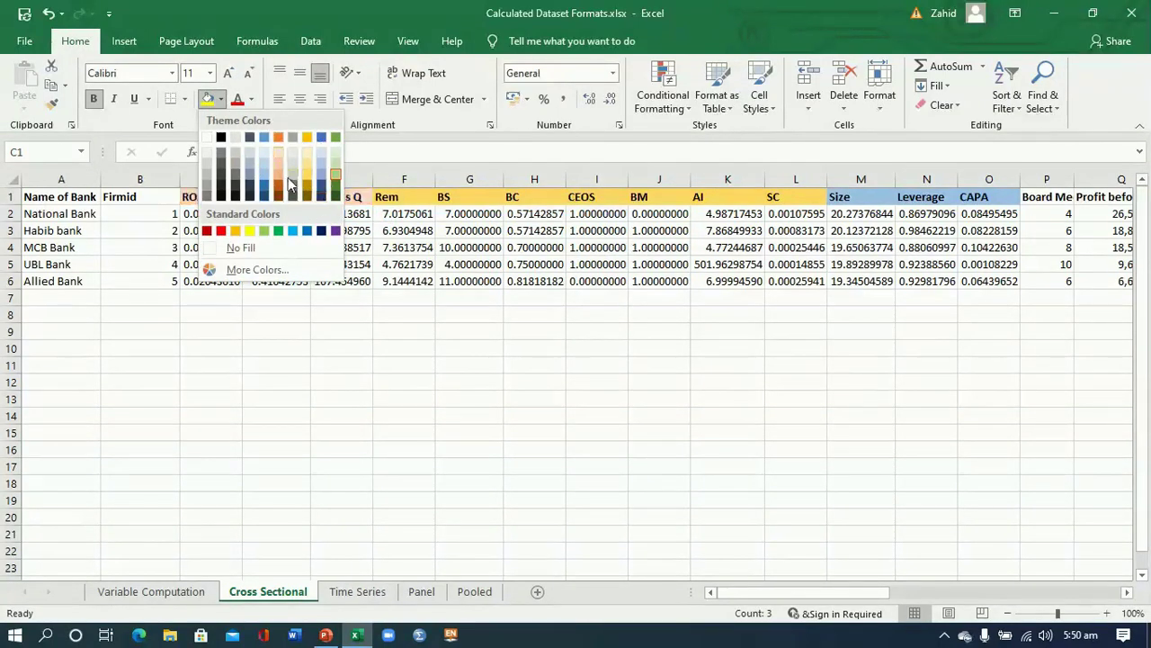
{"action": "left_click", "coordinate": [257, 339]}
{"action": "left_click", "coordinate": [223, 212]}
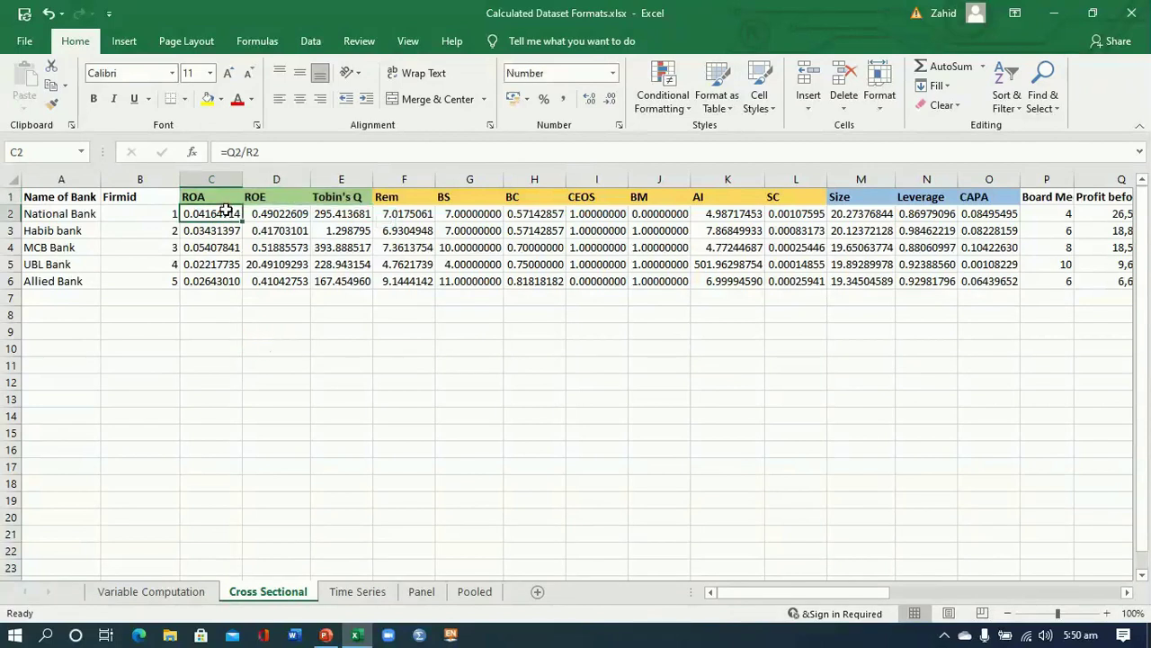
{"action": "left_click_drag", "start_coordinate": [466, 201], "coordinate": [655, 263]}
{"action": "left_click_drag", "start_coordinate": [728, 208], "coordinate": [990, 275]}
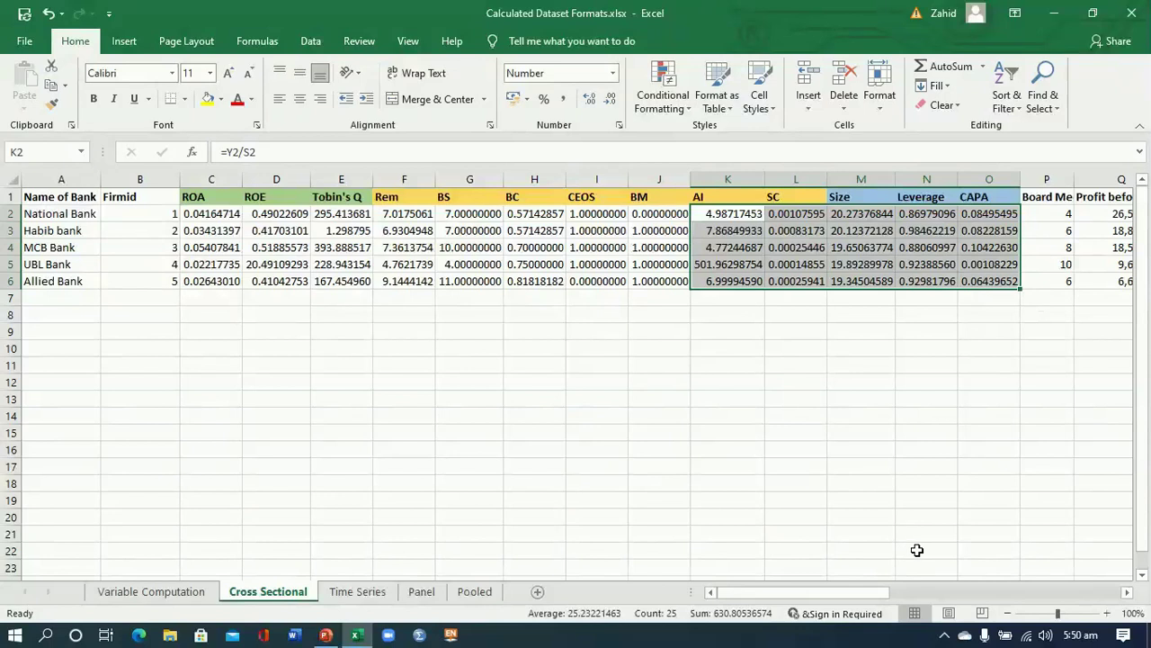
{"action": "left_click", "coordinate": [945, 636]}
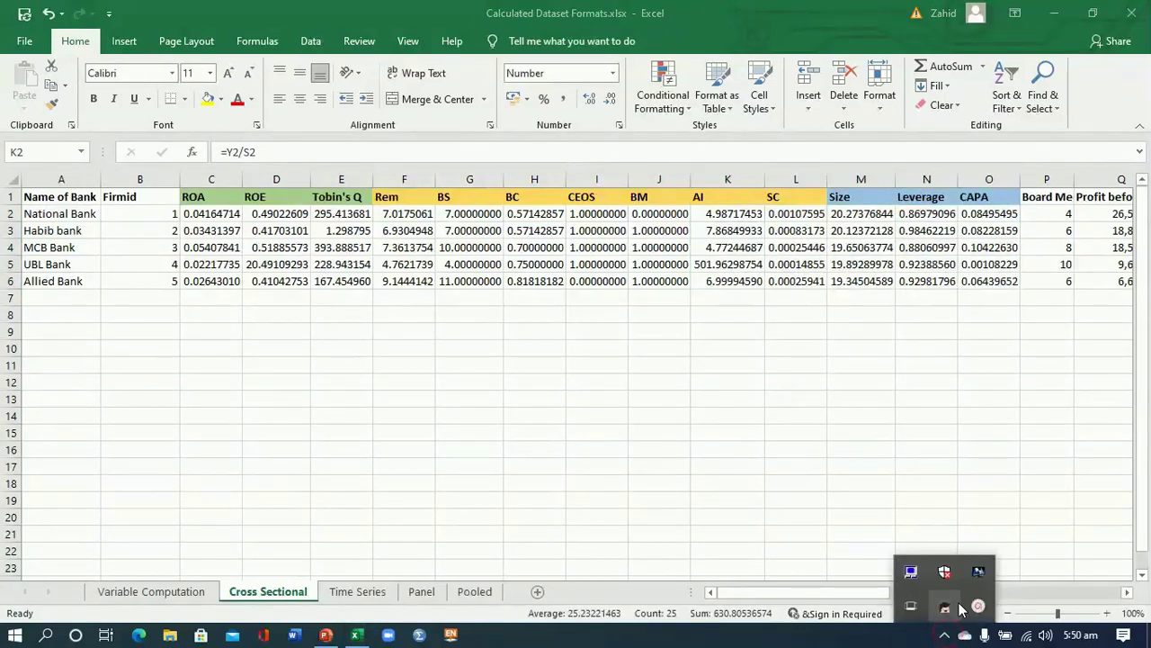
{"action": "mouse_move", "coordinate": [971, 608]}
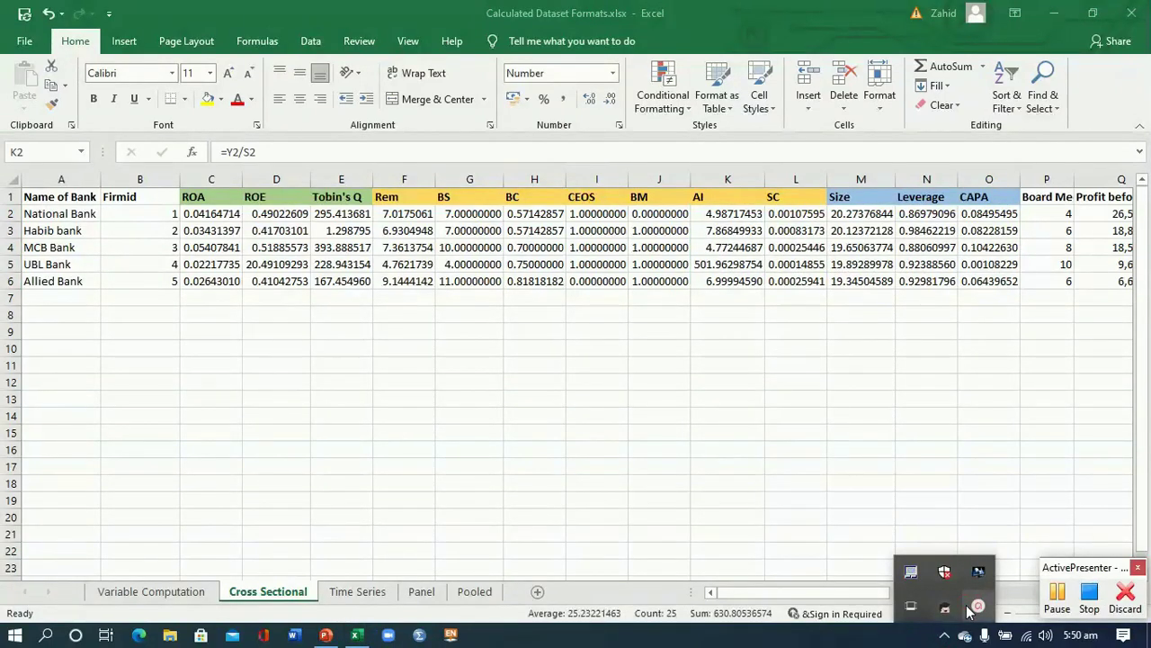